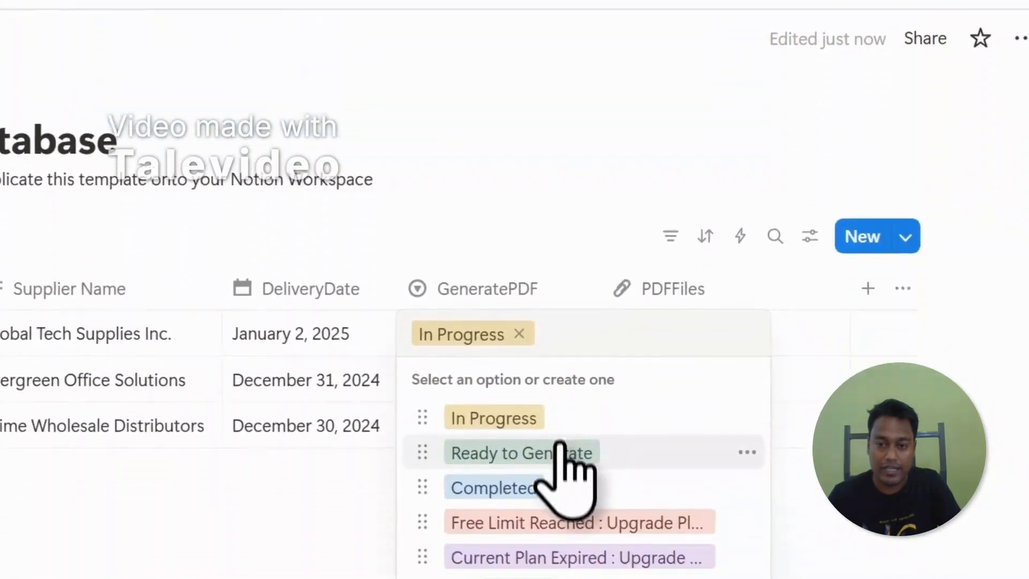
Set the GeneratePDF status of all three purchase orders to Ready to Generate.
{"action": "left_click", "coordinate": [506, 340]}
{"action": "left_click", "coordinate": [552, 453]}
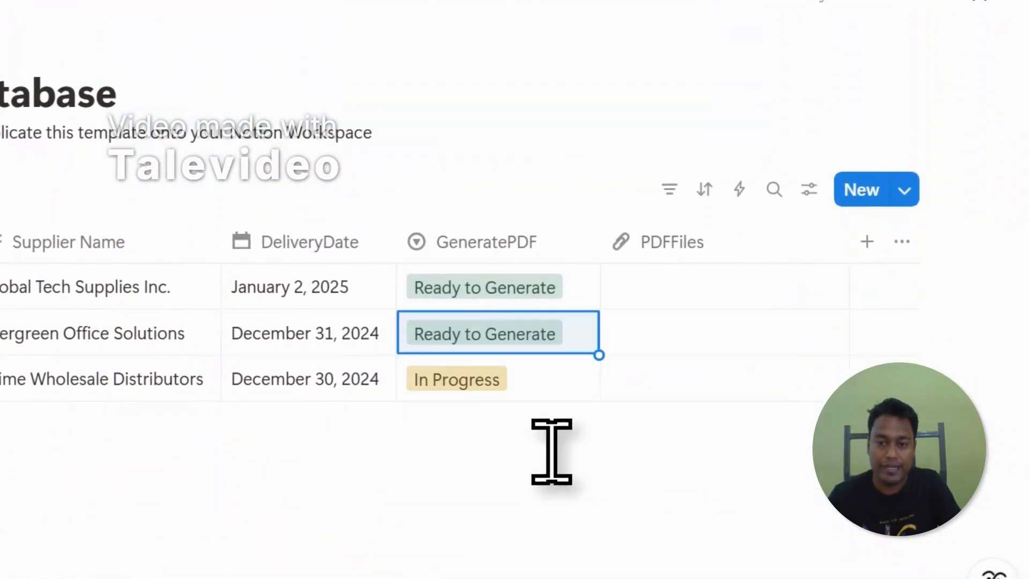
{"action": "left_click", "coordinate": [501, 398]}
{"action": "left_click", "coordinate": [541, 194]}
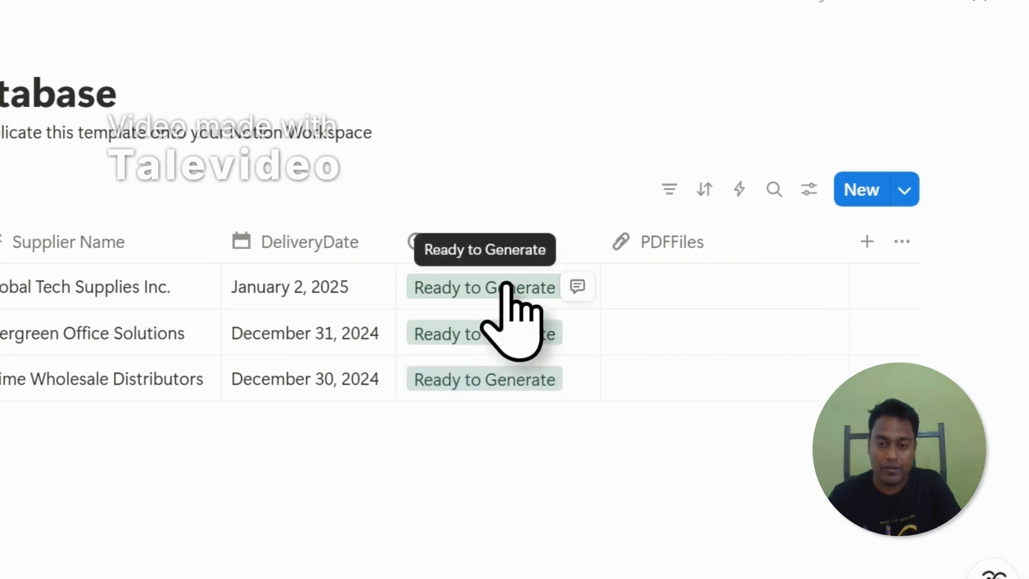
{"action": "left_click", "coordinate": [488, 271]}
{"action": "key", "text": "Escape"}
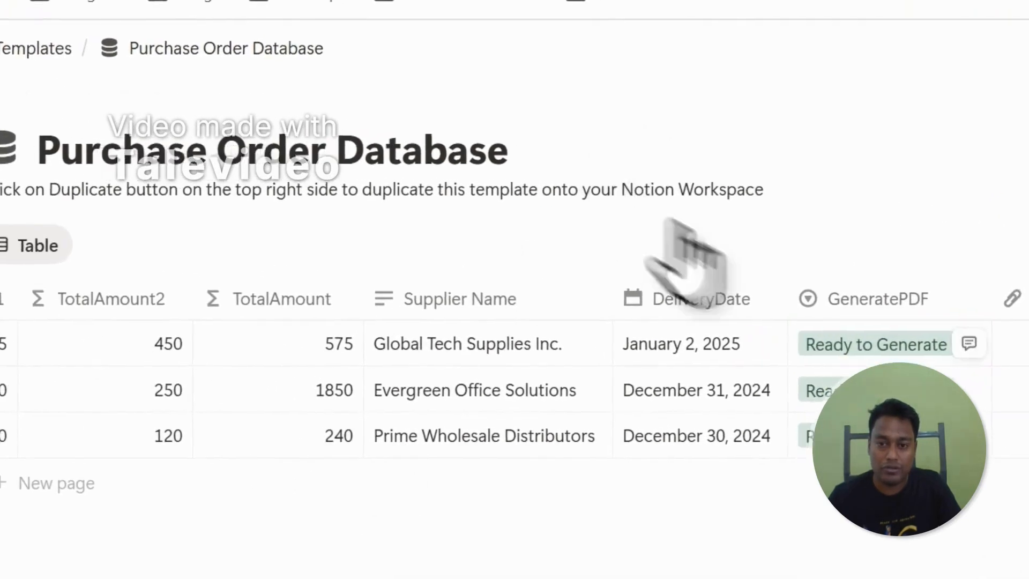
Review the placeholders in the Purchase_Order_PDFOutput template in Google Docs.
{"action": "left_click", "coordinate": [402, 114]}
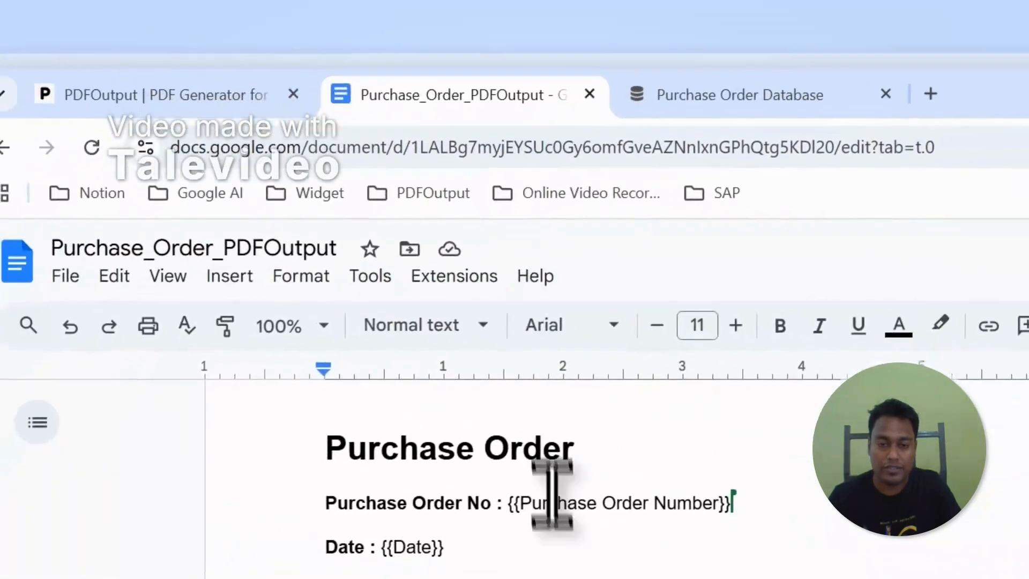
{"action": "scroll", "coordinate": [546, 480], "scroll_direction": "up", "scroll_amount": 2}
{"action": "scroll", "coordinate": [579, 576], "scroll_direction": "down", "scroll_amount": 6}
{"action": "scroll", "coordinate": [579, 576], "scroll_direction": "up", "scroll_amount": 6}
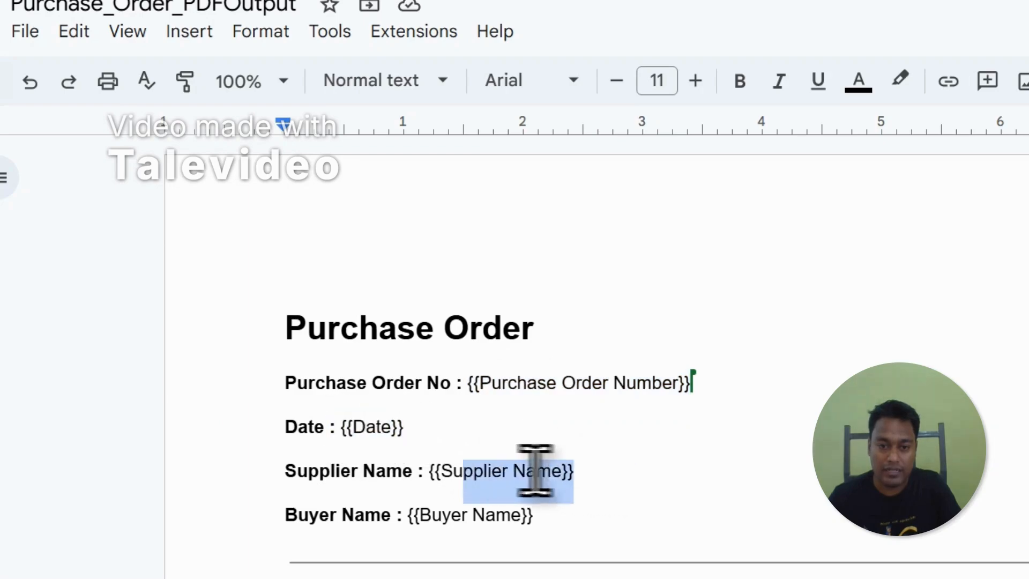
Return to the Purchase Order Database in Notion and open PO-001.pdf from the PDFFiles column.
{"action": "left_click", "coordinate": [611, 32]}
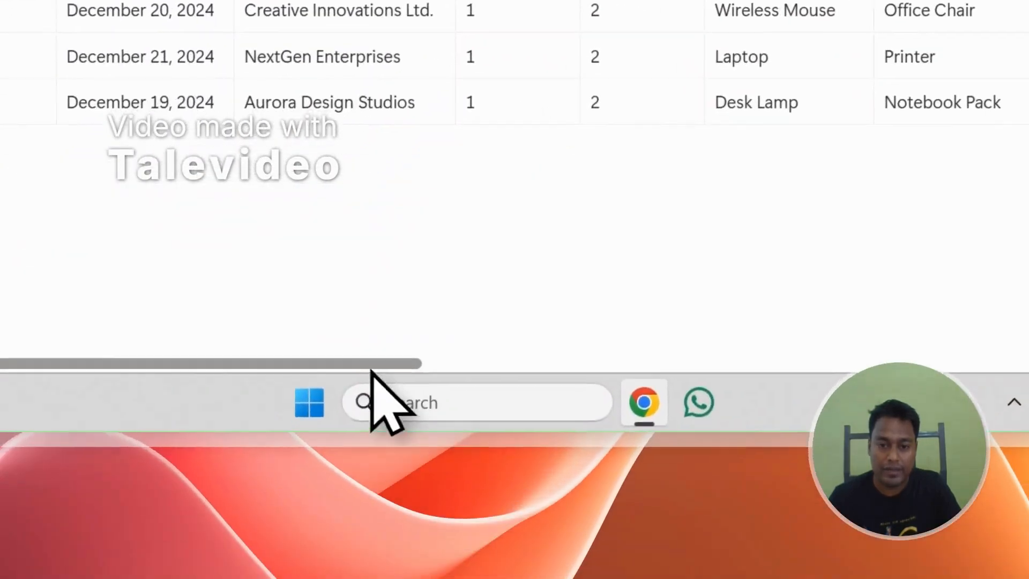
{"action": "left_click_drag", "start_coordinate": [699, 517], "coordinate": [1028, 521]}
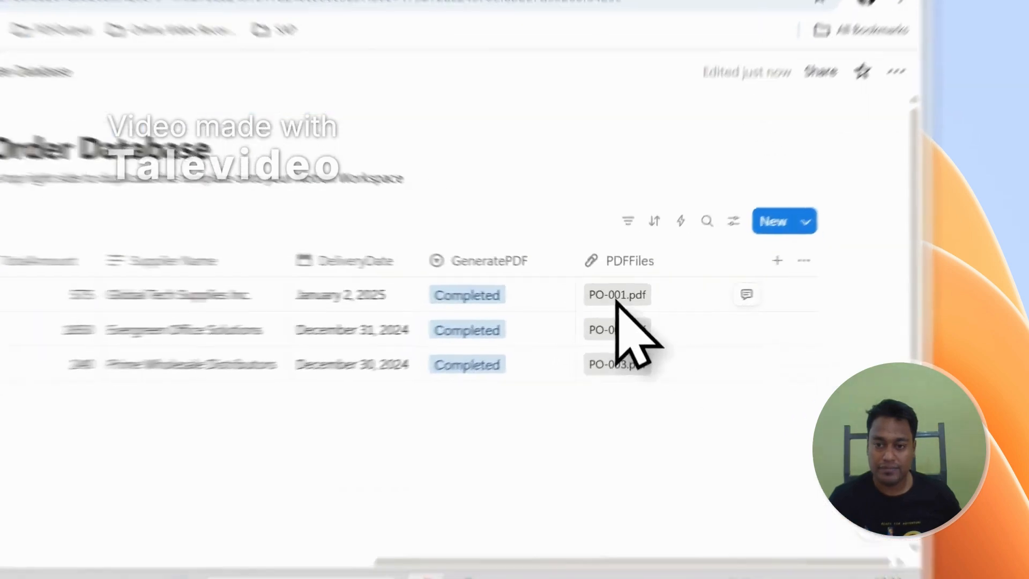
{"action": "left_click", "coordinate": [707, 325]}
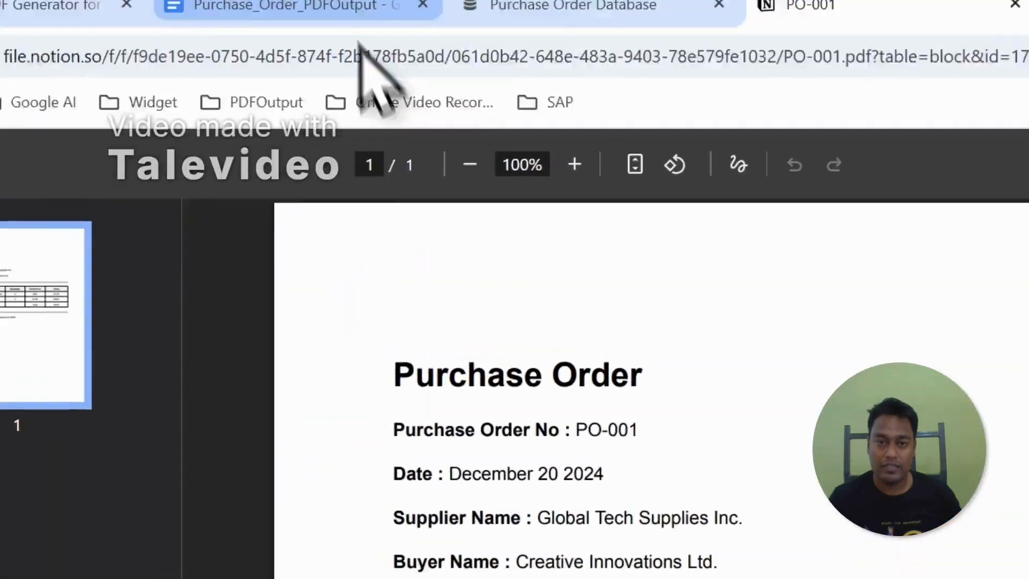
Switch to the Google Docs template and examine its Supplier Name placeholder and item table.
{"action": "left_click", "coordinate": [338, 4]}
{"action": "scroll", "coordinate": [528, 402], "scroll_direction": "down", "scroll_amount": 3}
{"action": "left_click_drag", "start_coordinate": [375, 329], "coordinate": [527, 331]}
{"action": "scroll", "coordinate": [536, 378], "scroll_direction": "down", "scroll_amount": 1}
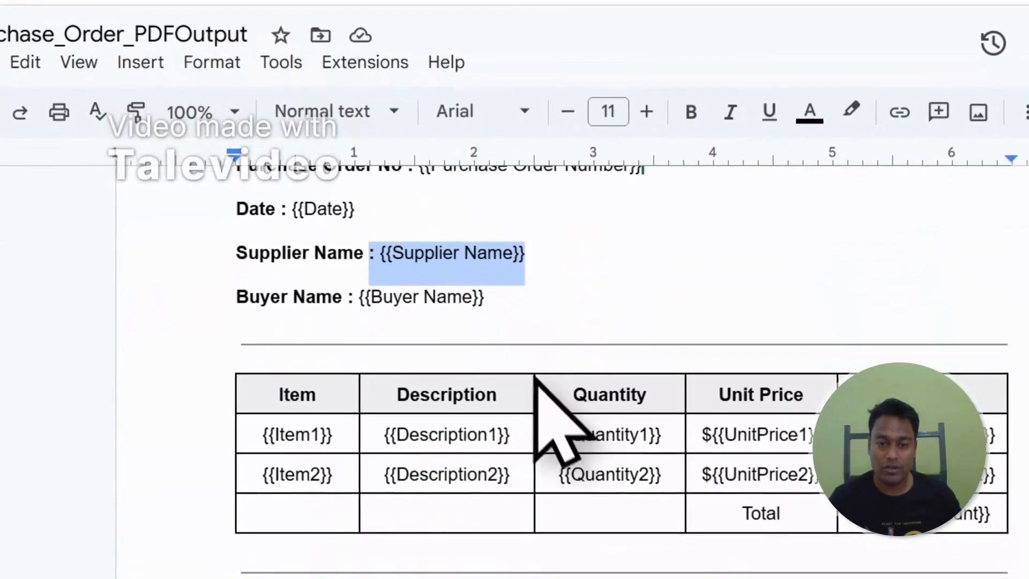
{"action": "scroll", "coordinate": [540, 395], "scroll_direction": "up", "scroll_amount": 3}
Examine the order details and item table in the PO-001 PDF and highlight its date.
{"action": "left_click", "coordinate": [681, 72]}
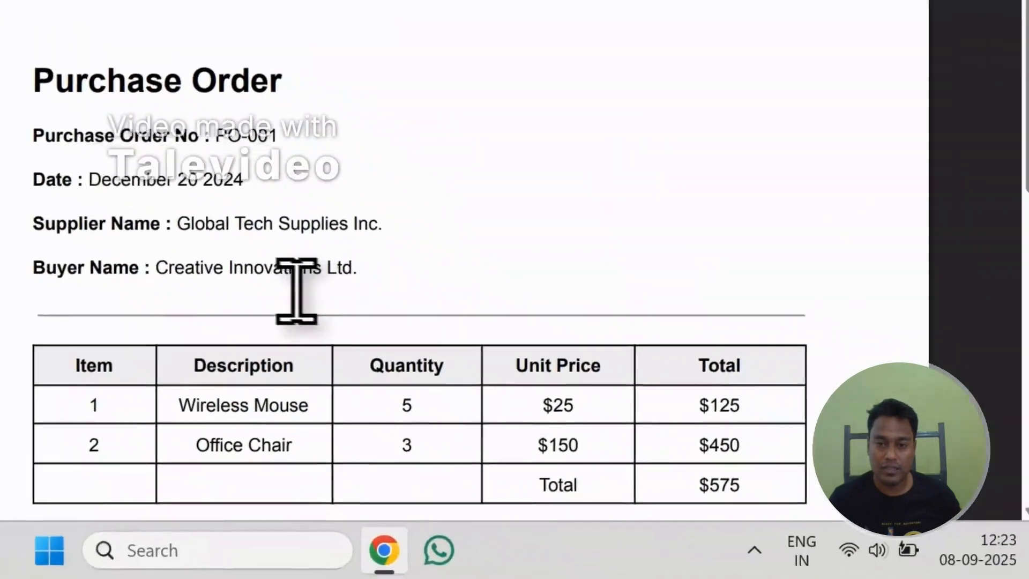
{"action": "scroll", "coordinate": [461, 445], "scroll_direction": "down", "scroll_amount": 4}
{"action": "scroll", "coordinate": [396, 322], "scroll_direction": "up", "scroll_amount": 4}
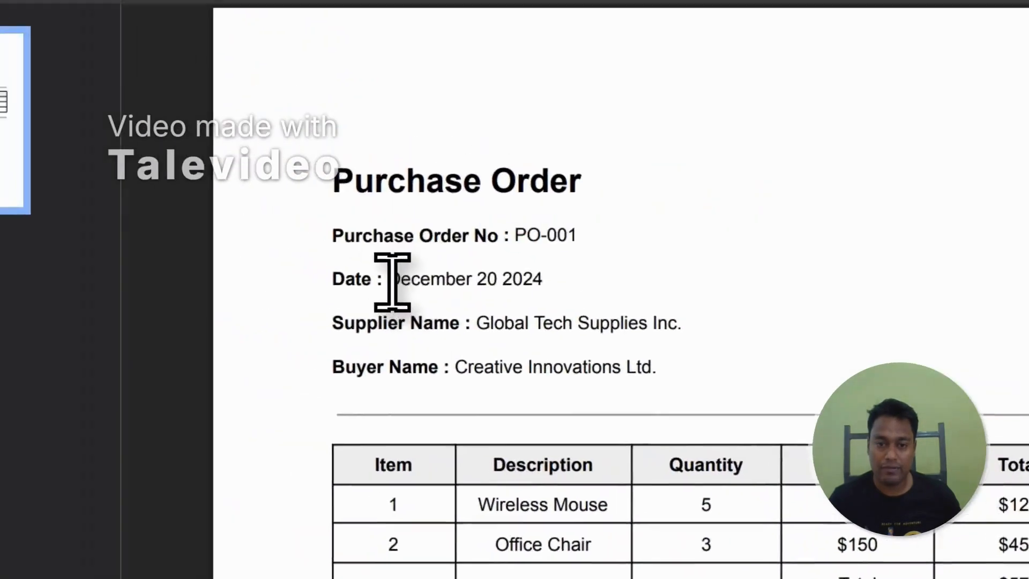
{"action": "left_click_drag", "start_coordinate": [44, 170], "coordinate": [201, 170]}
Select the PO-001 record in the Notion database and compare its values with the PO-001 PDF.
{"action": "left_click", "coordinate": [512, 38]}
{"action": "left_click_drag", "start_coordinate": [617, 575], "coordinate": [161, 575]}
{"action": "left_click", "coordinate": [461, 212]}
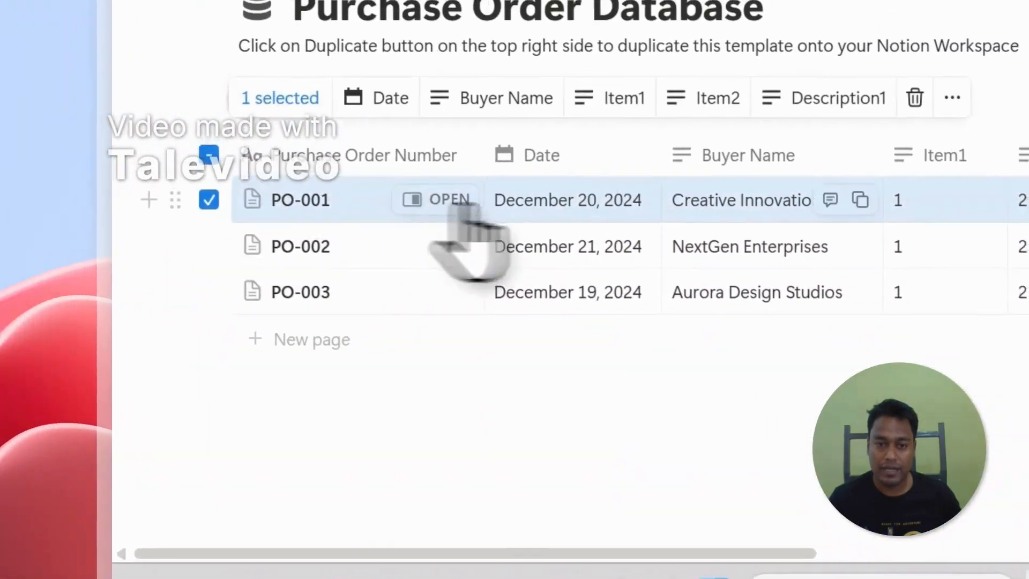
{"action": "left_click", "coordinate": [621, 115]}
{"action": "scroll", "coordinate": [524, 391], "scroll_direction": "down", "scroll_amount": 5}
{"action": "scroll", "coordinate": [499, 370], "scroll_direction": "up", "scroll_amount": 5}
{"action": "left_click", "coordinate": [252, 0]}
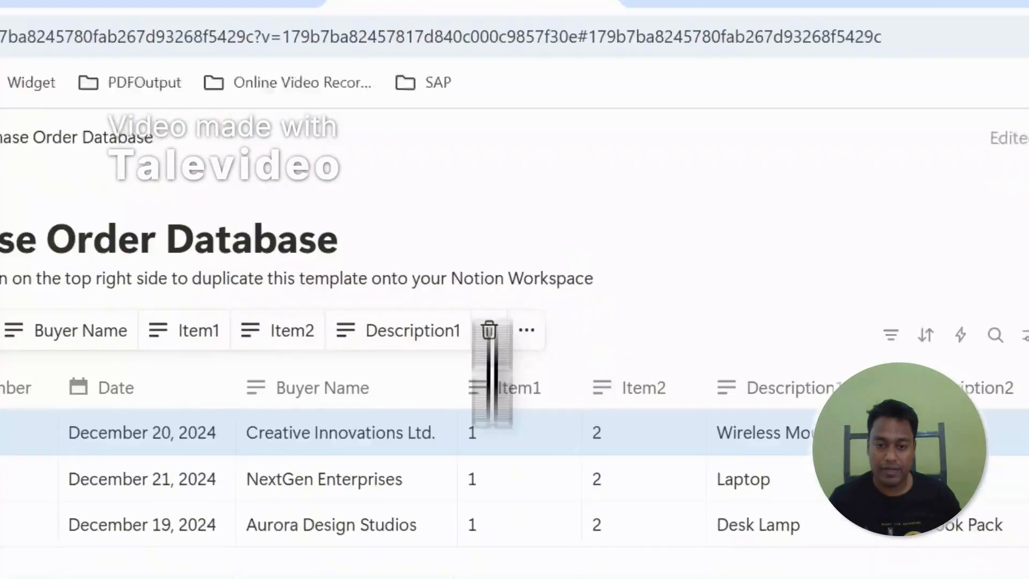
Open PO-002.pdf from the PDFFiles column and examine its contents.
{"action": "left_click_drag", "start_coordinate": [397, 450], "coordinate": [655, 264]}
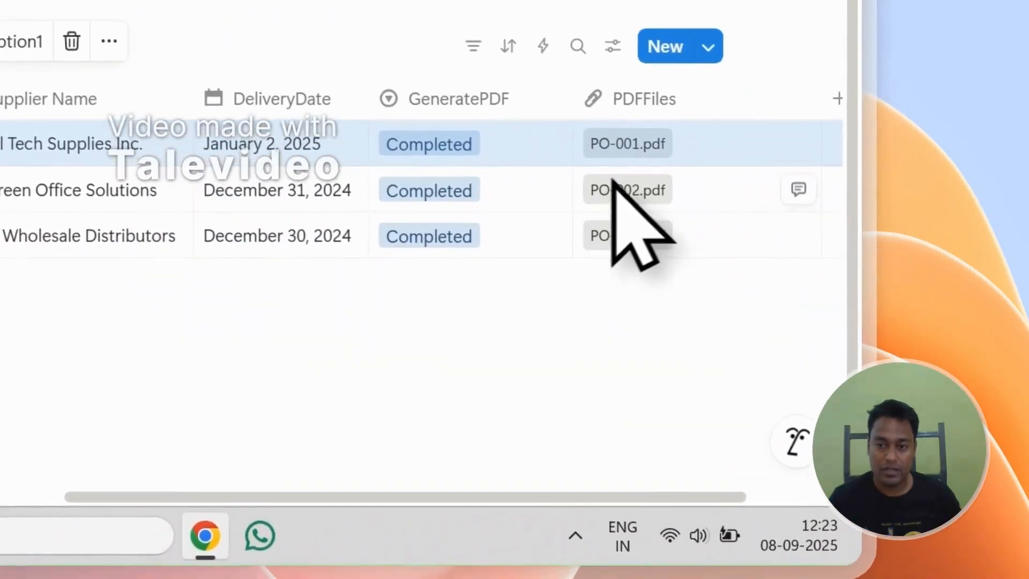
{"action": "left_click", "coordinate": [624, 191]}
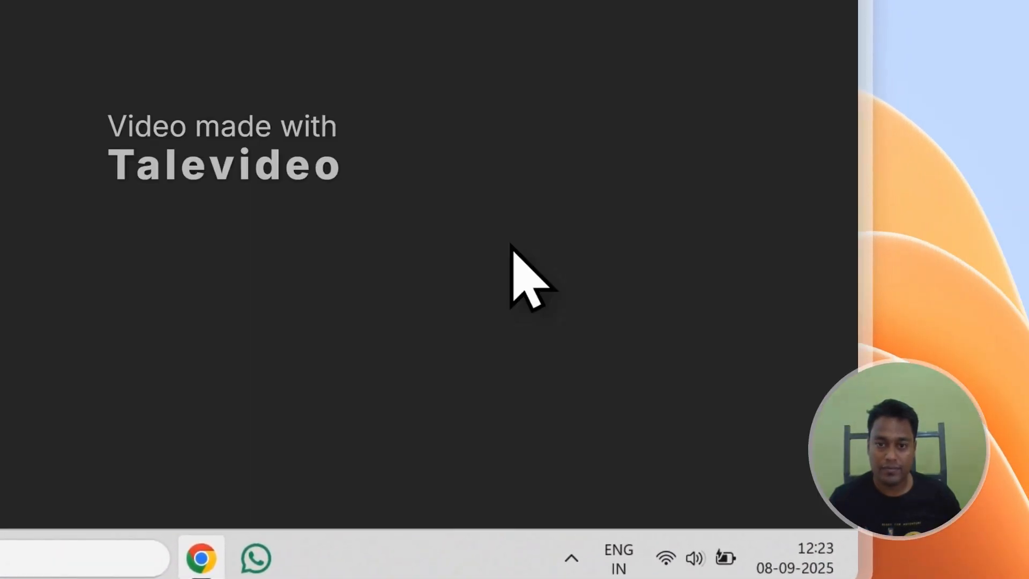
{"action": "scroll", "coordinate": [389, 213], "scroll_direction": "down", "scroll_amount": 5}
{"action": "scroll", "coordinate": [385, 213], "scroll_direction": "up", "scroll_amount": 5}
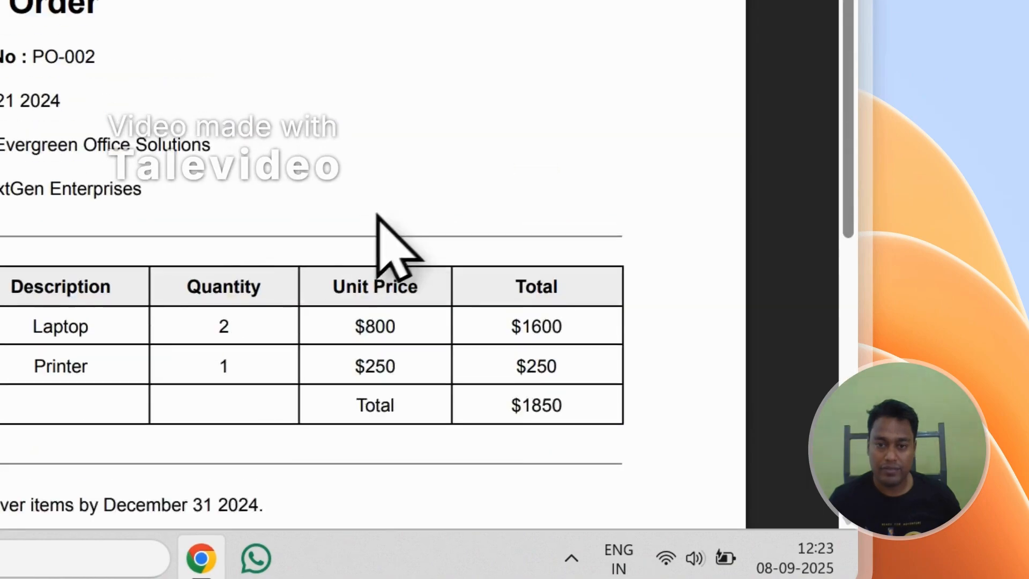
Go back to the database, open PO-003.pdf and examine its contents.
{"action": "left_click", "coordinate": [262, 7]}
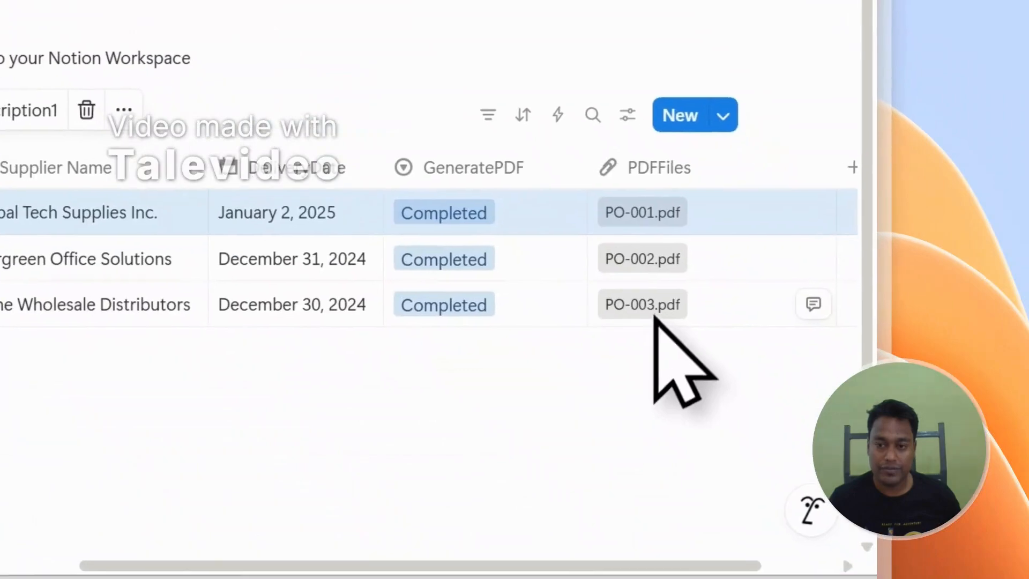
{"action": "left_click", "coordinate": [655, 315]}
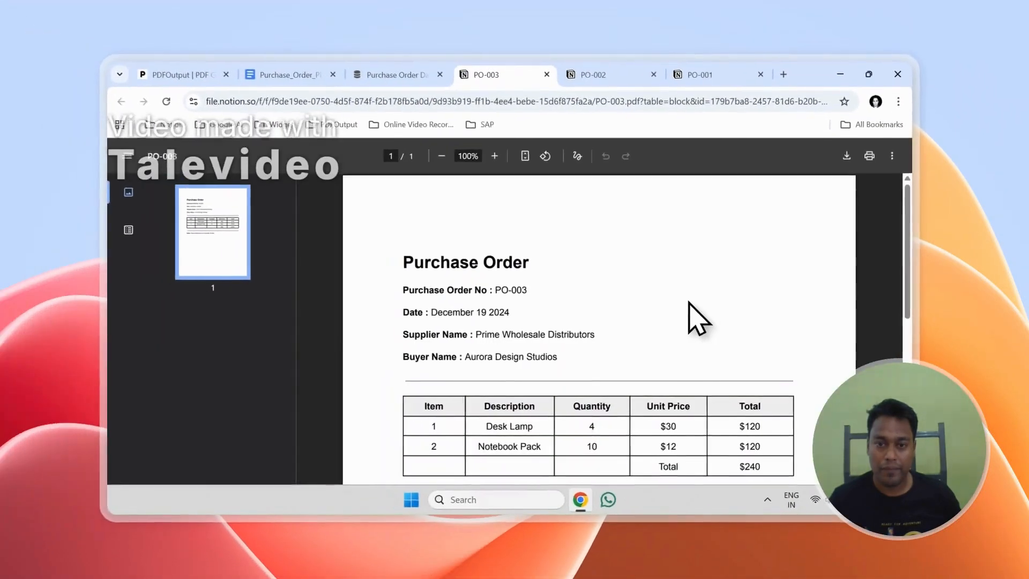
{"action": "scroll", "coordinate": [391, 153], "scroll_direction": "down", "scroll_amount": 3}
{"action": "scroll", "coordinate": [391, 153], "scroll_direction": "up", "scroll_amount": 3}
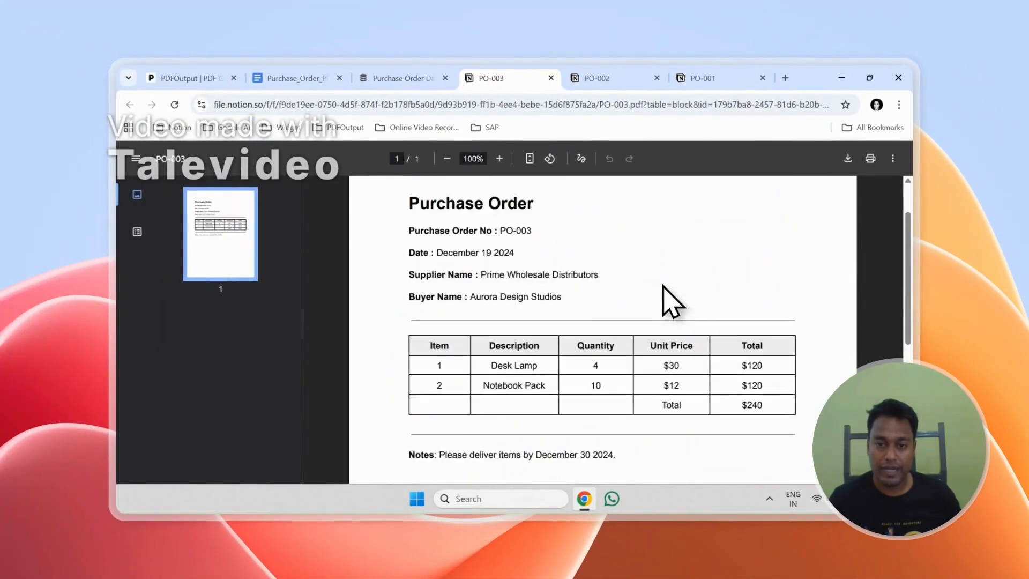
Compare the PO-001, PO-002 and PO-003 PDFs, then return to the Purchase Order Database.
{"action": "left_click", "coordinate": [638, 79]}
{"action": "left_click", "coordinate": [702, 79]}
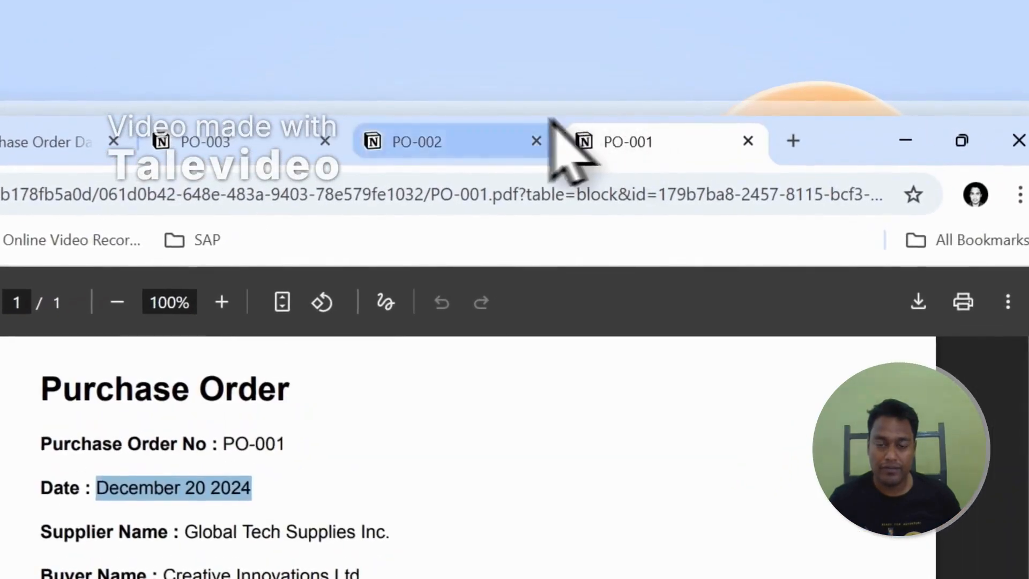
{"action": "left_click", "coordinate": [424, 141]}
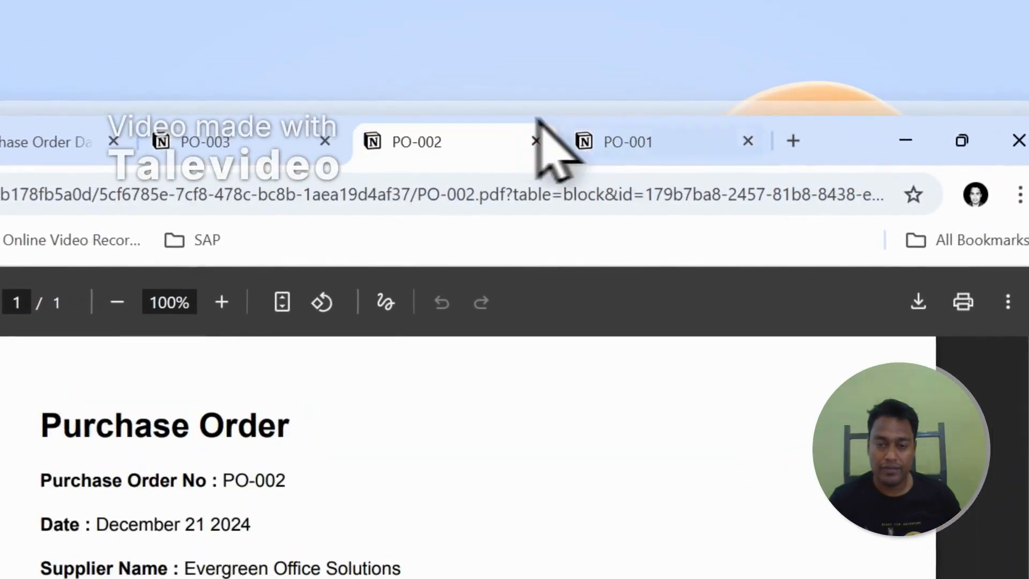
{"action": "left_click", "coordinate": [226, 141]}
{"action": "left_click", "coordinate": [263, 141]}
{"action": "left_click", "coordinate": [29, 145]}
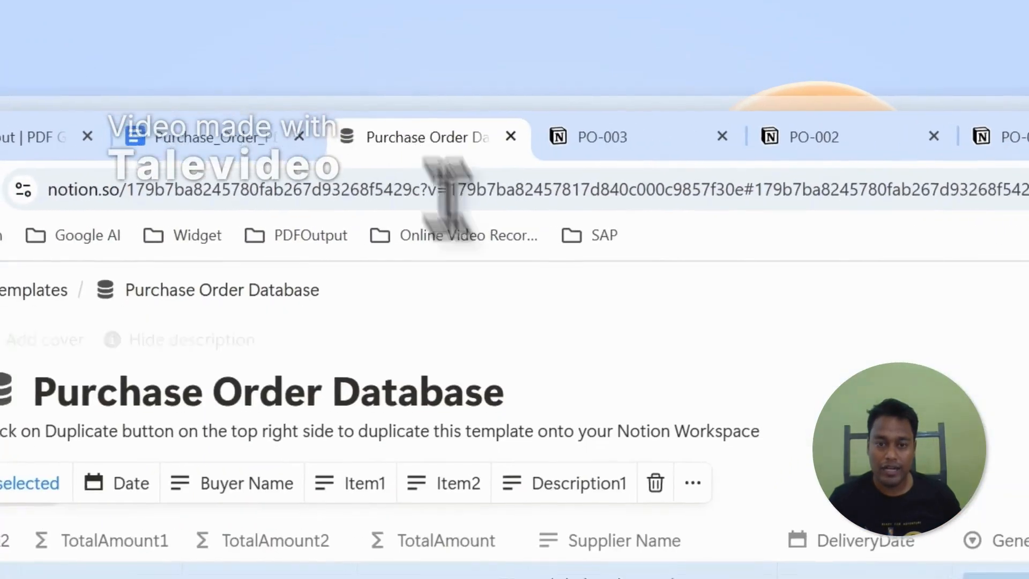
Deselect the PO-001 record and look over the available GeneratePDF status options.
{"action": "left_click_drag", "start_coordinate": [657, 505], "coordinate": [190, 355]}
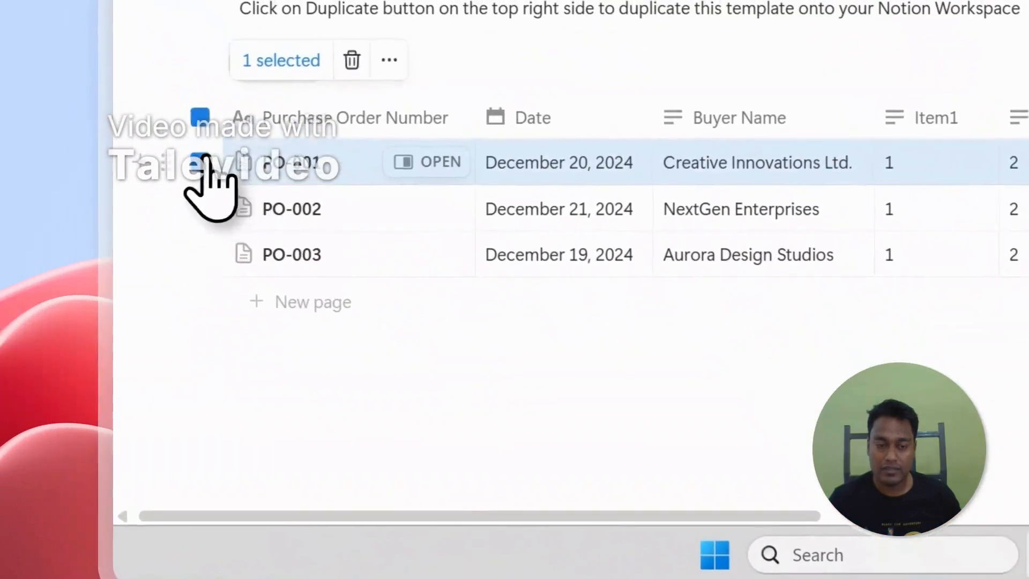
{"action": "left_click", "coordinate": [354, 344]}
{"action": "left_click_drag", "start_coordinate": [376, 471], "coordinate": [536, 471]}
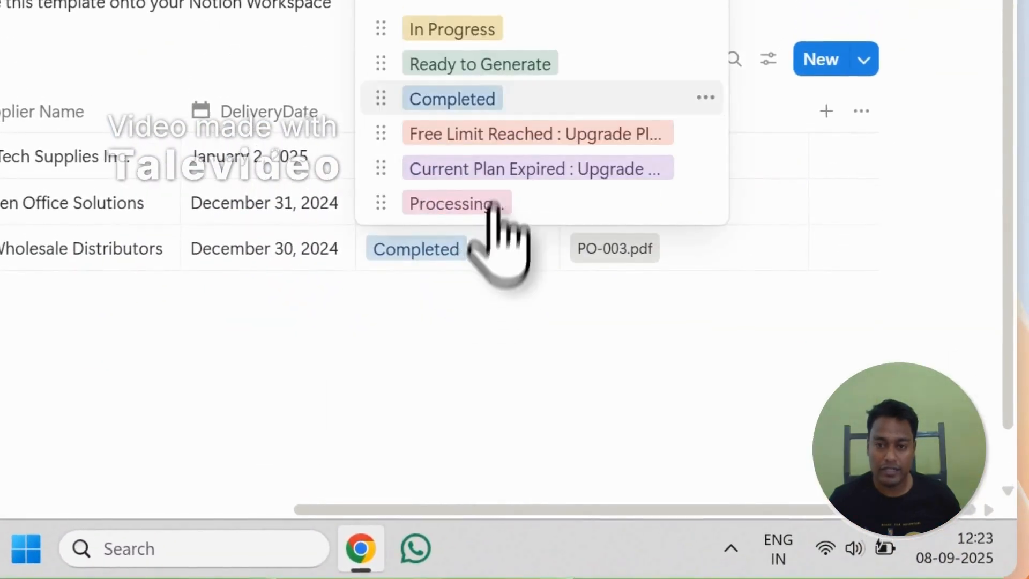
{"action": "key", "text": "Escape"}
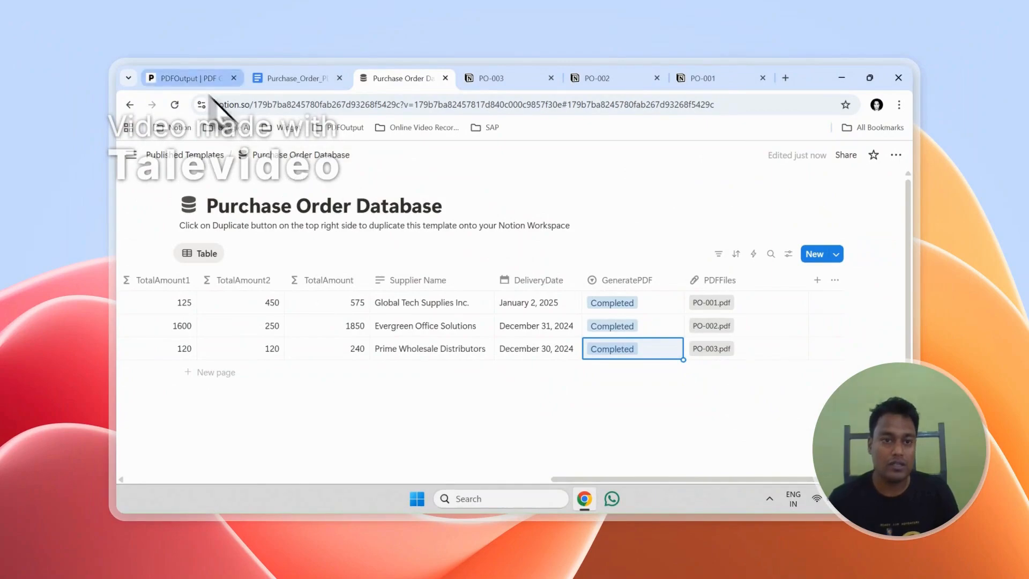
Switch to the PDFOutput site and sign out of the account.
{"action": "left_click", "coordinate": [185, 80]}
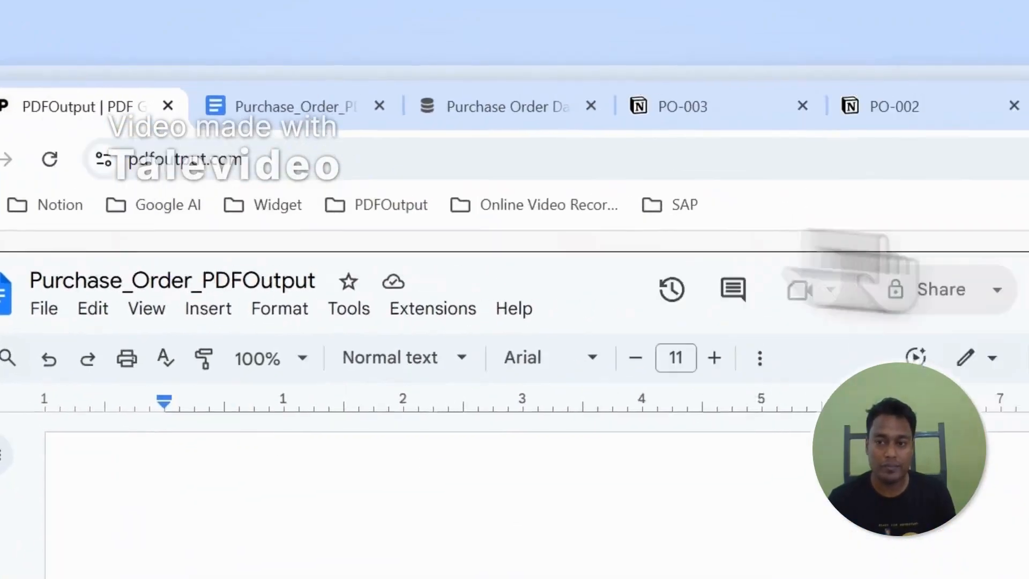
{"action": "left_click", "coordinate": [900, 296]}
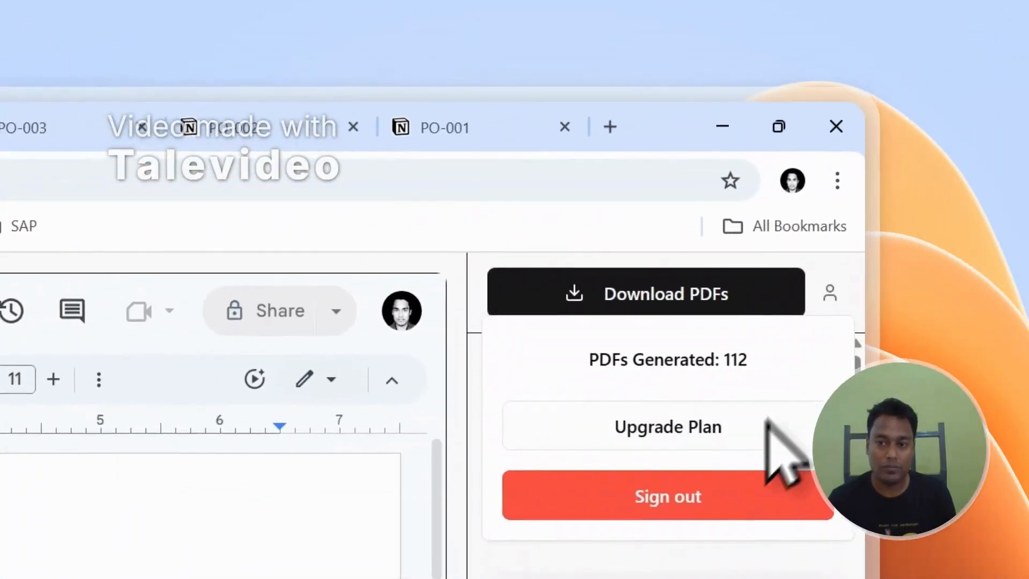
{"action": "left_click", "coordinate": [698, 496]}
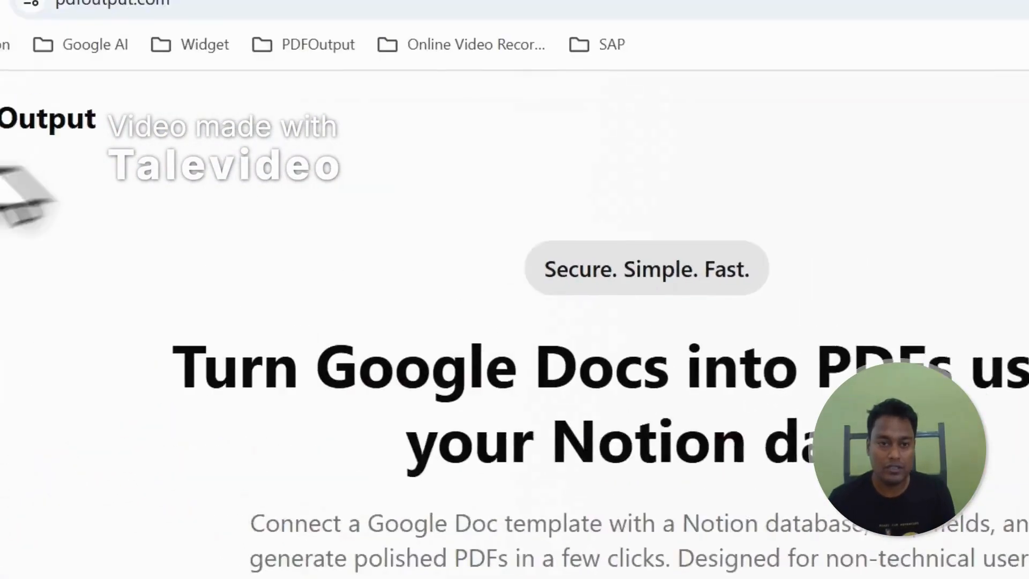
Review the PDFOutput home page, highlighting the Google Docs wording in its headline.
{"action": "left_click_drag", "start_coordinate": [99, 122], "coordinate": [0, 122]}
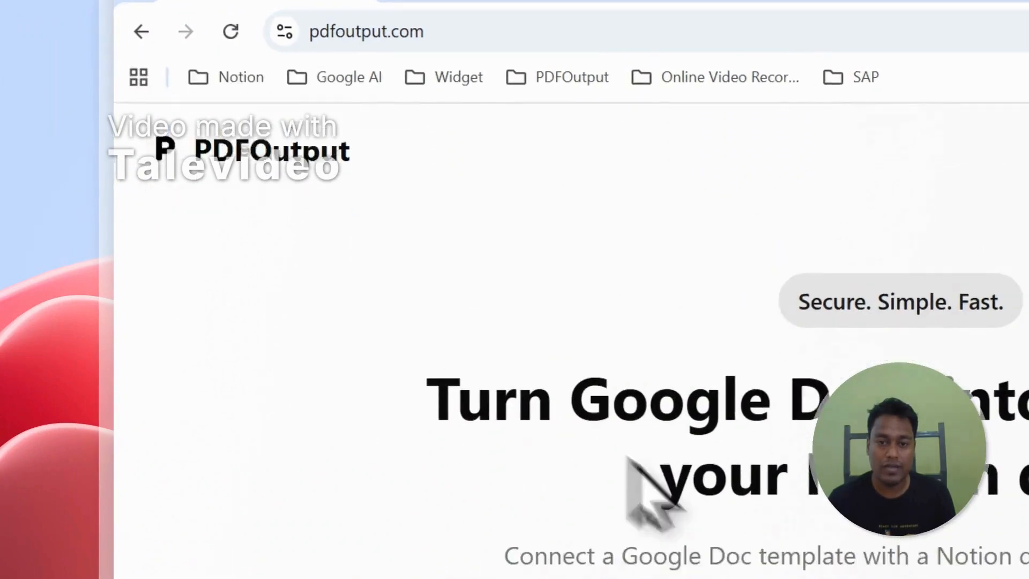
{"action": "left_click_drag", "start_coordinate": [925, 454], "coordinate": [651, 454]}
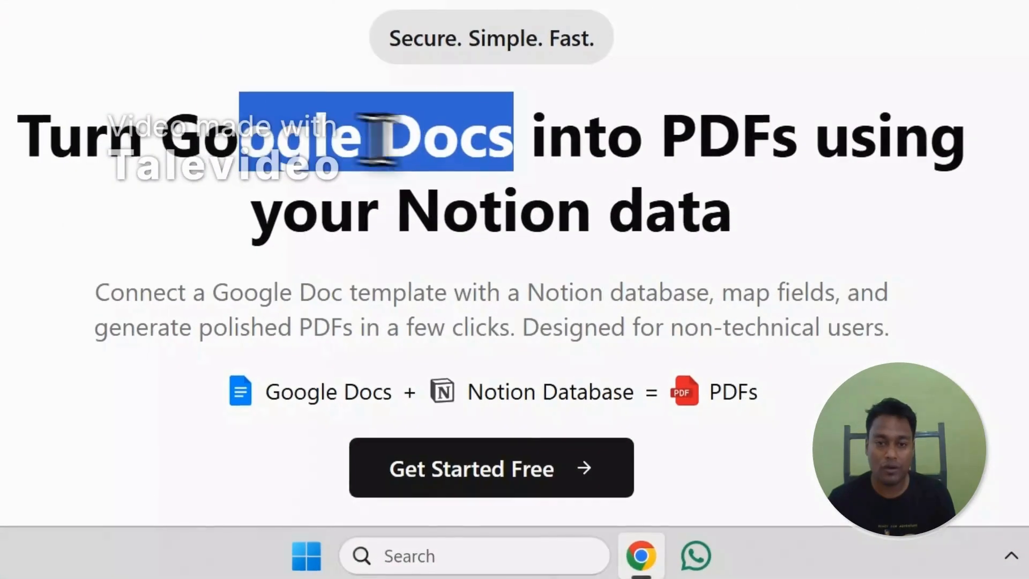
{"action": "left_click_drag", "start_coordinate": [378, 140], "coordinate": [203, 134]}
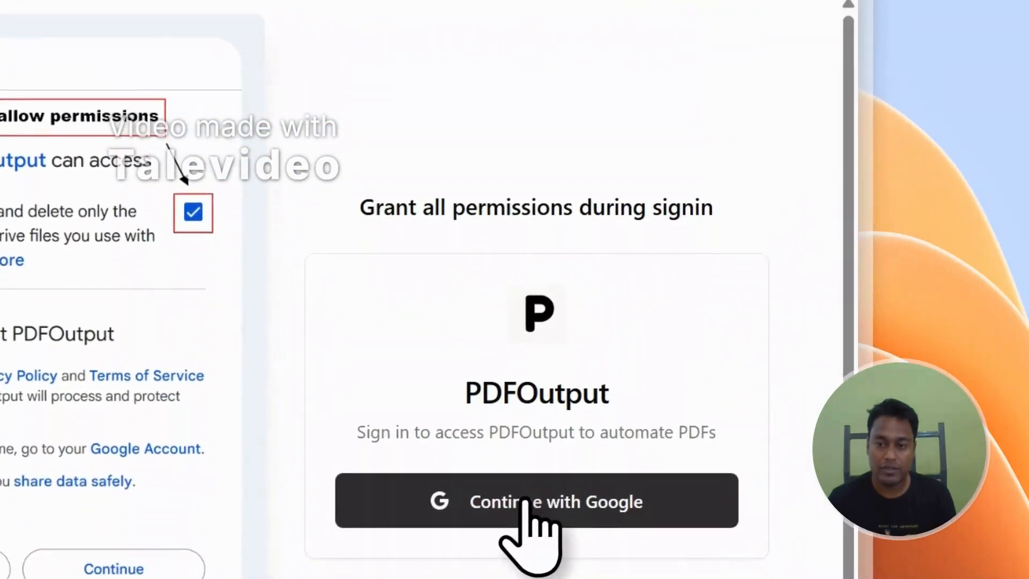
Sign in to PDFOutput with Google, choosing the first listed account and continuing through the consent screen.
{"action": "left_click", "coordinate": [523, 502]}
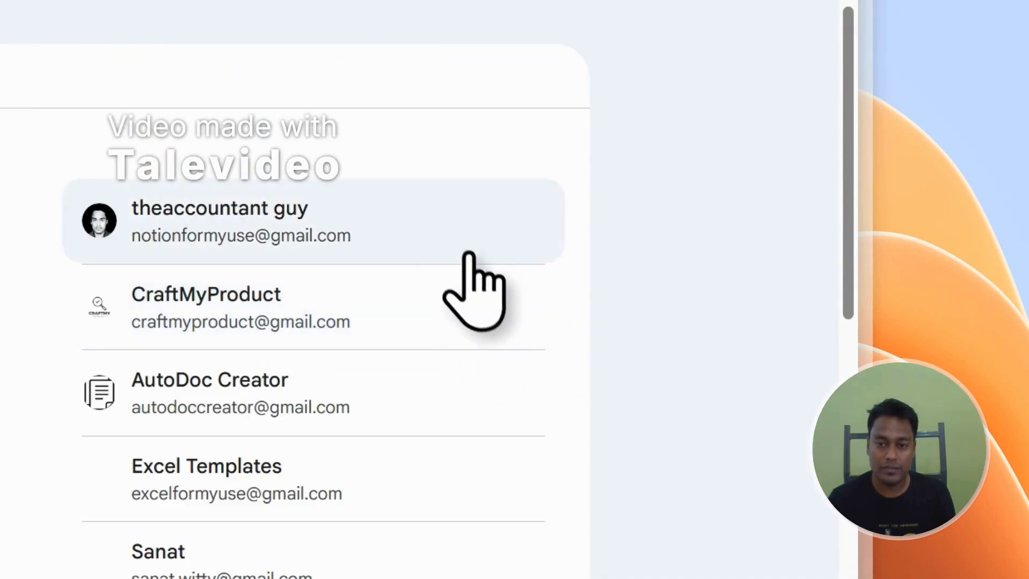
{"action": "left_click", "coordinate": [464, 244]}
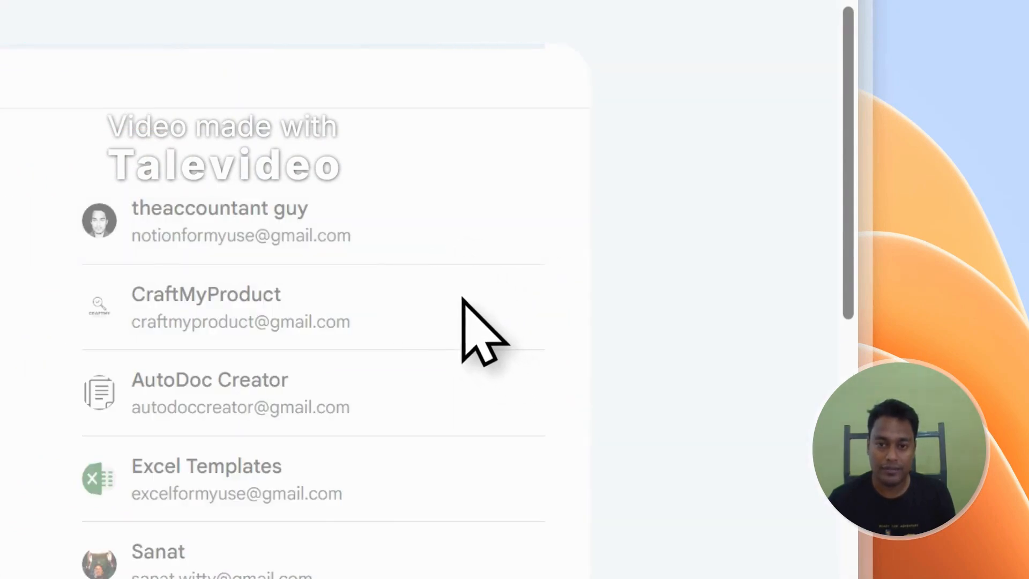
{"action": "left_click", "coordinate": [424, 479]}
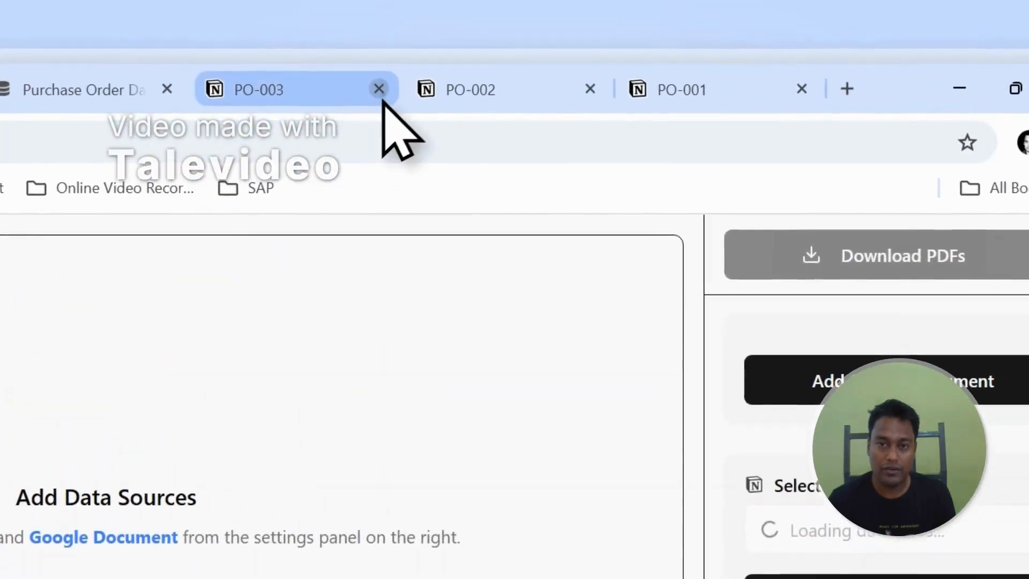
Close the PO-003, PO-002 and PO-001 pages and look over the remaining database, template and PDFOutput tabs.
{"action": "left_click", "coordinate": [380, 90]}
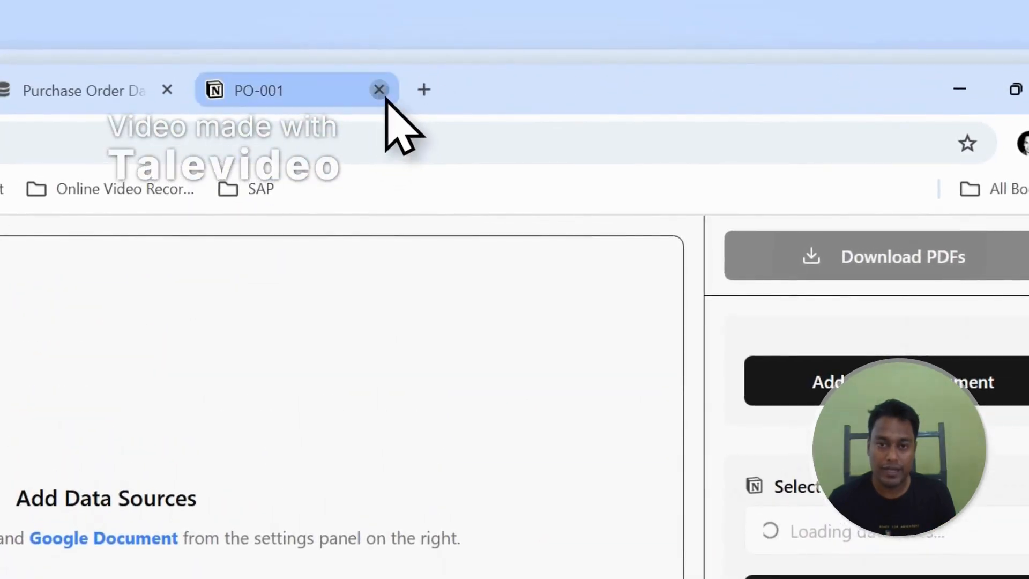
{"action": "left_click", "coordinate": [379, 90]}
{"action": "left_click", "coordinate": [205, 90]}
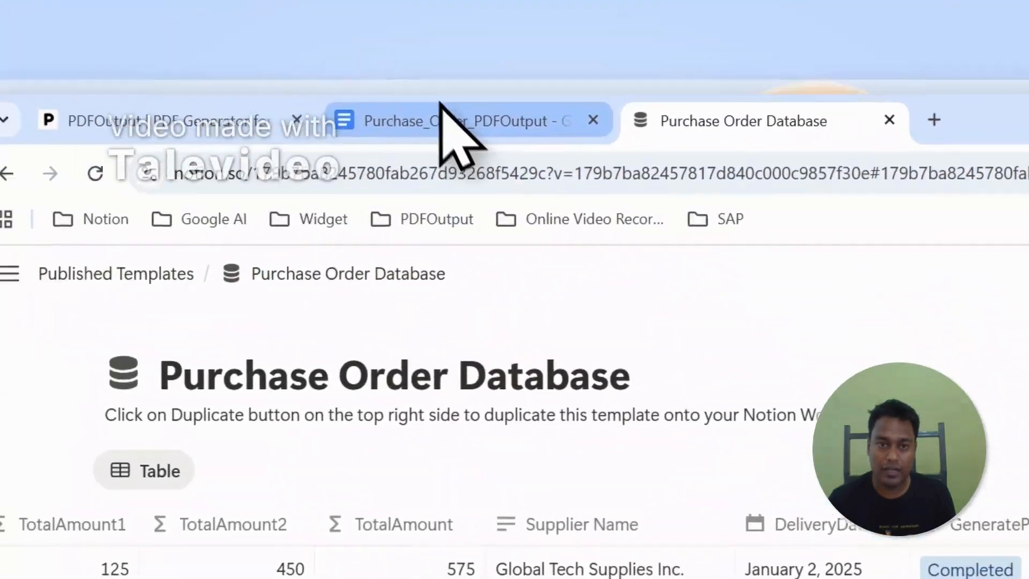
{"action": "left_click", "coordinate": [448, 119]}
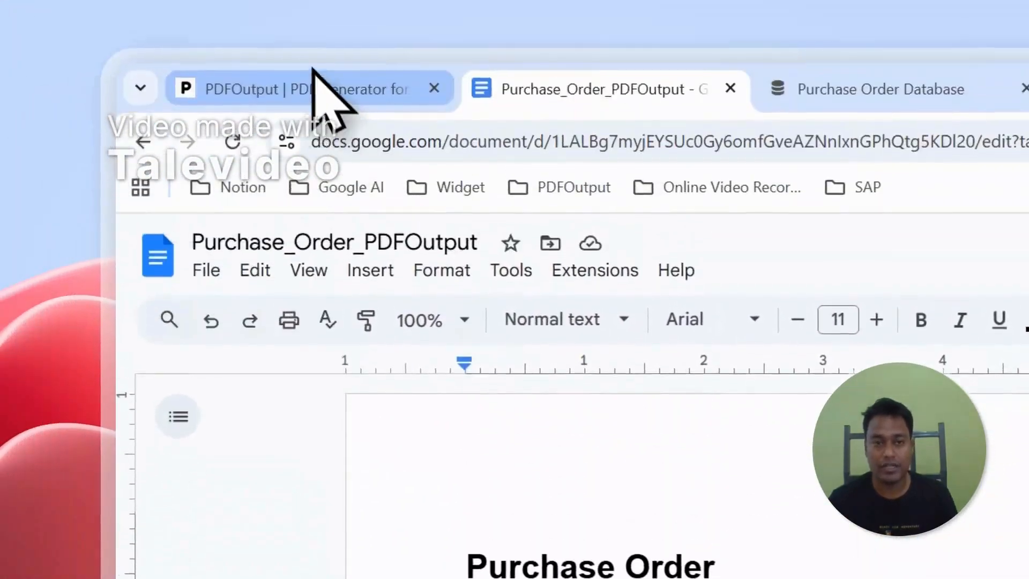
{"action": "left_click", "coordinate": [315, 75]}
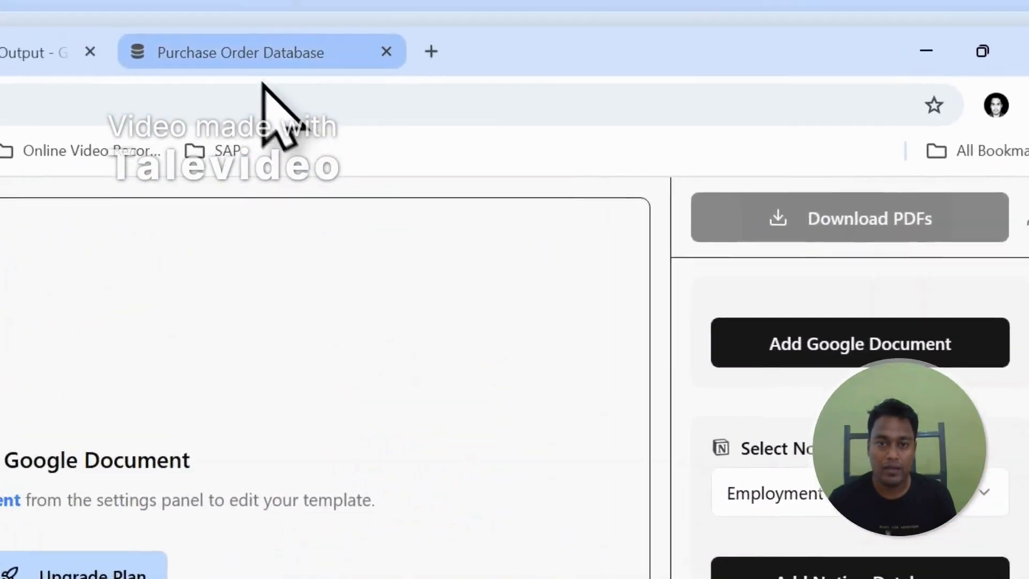
Delete the GeneratePDF and PDFFiles properties from the Purchase Order Database in Notion.
{"action": "left_click", "coordinate": [284, 89]}
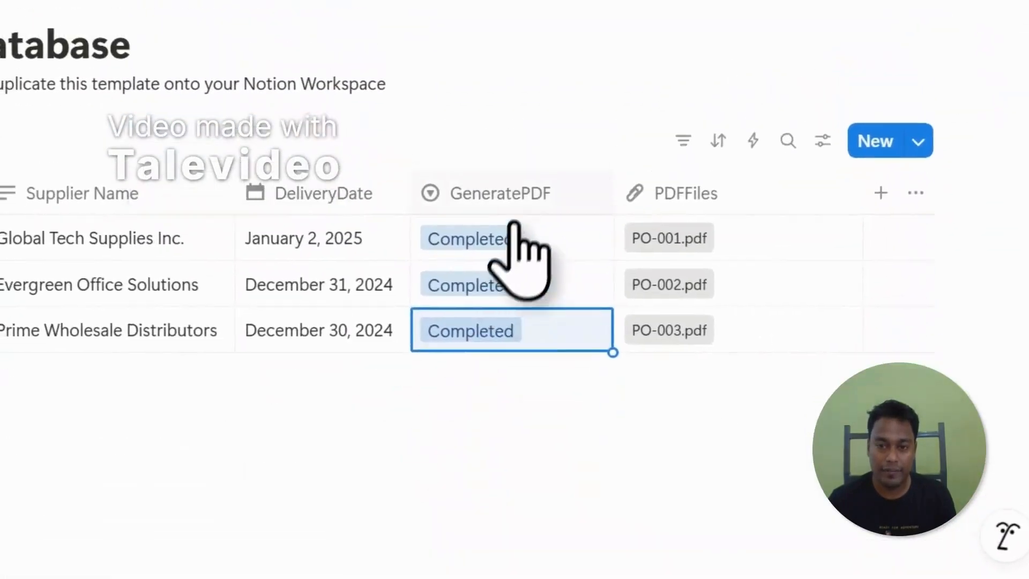
{"action": "left_click", "coordinate": [498, 185]}
{"action": "scroll", "coordinate": [544, 482], "scroll_direction": "down", "scroll_amount": 5}
{"action": "left_click", "coordinate": [540, 559]}
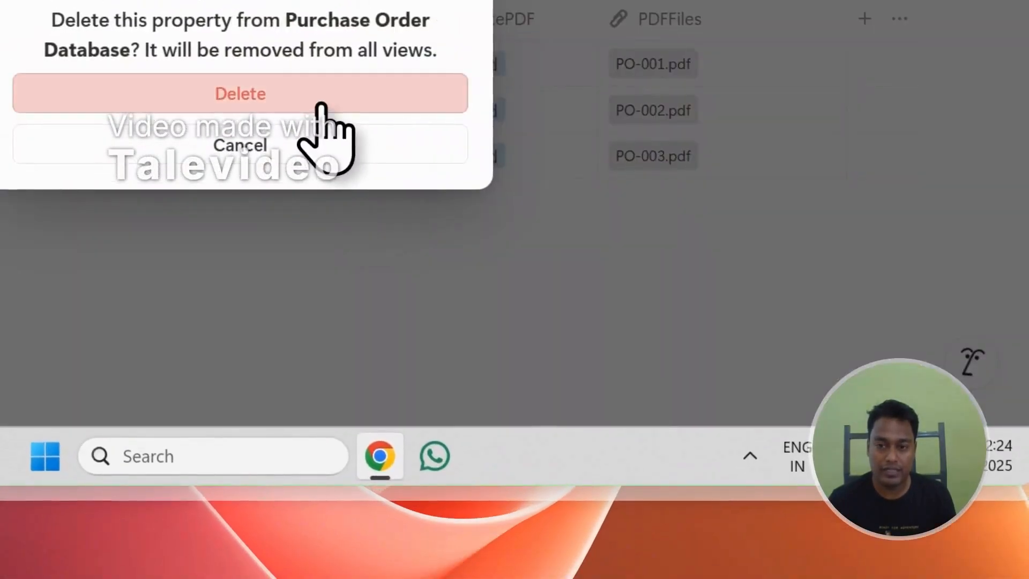
{"action": "left_click", "coordinate": [320, 105]}
{"action": "left_click", "coordinate": [655, 36]}
{"action": "left_click", "coordinate": [699, 403]}
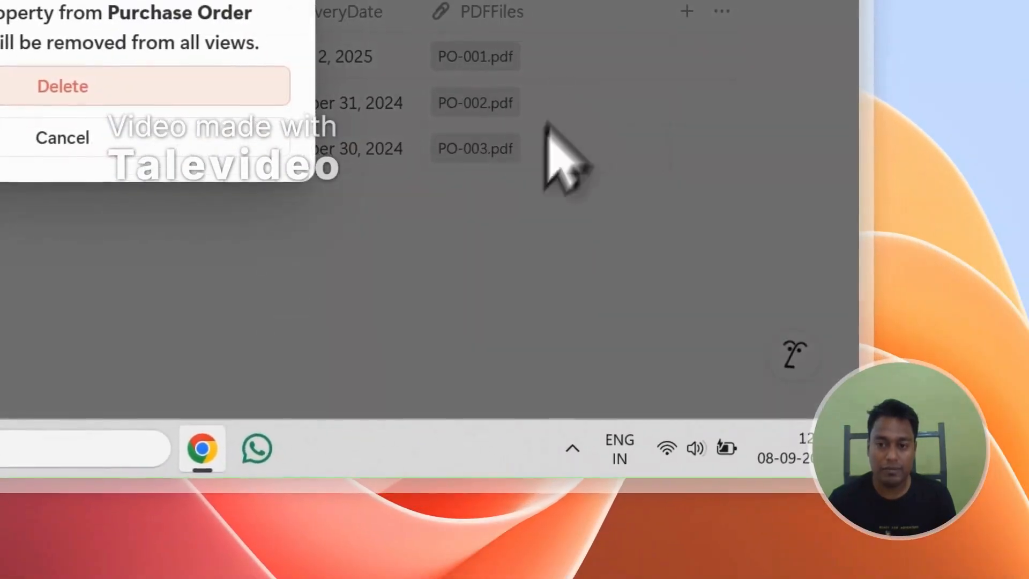
{"action": "left_click", "coordinate": [223, 93]}
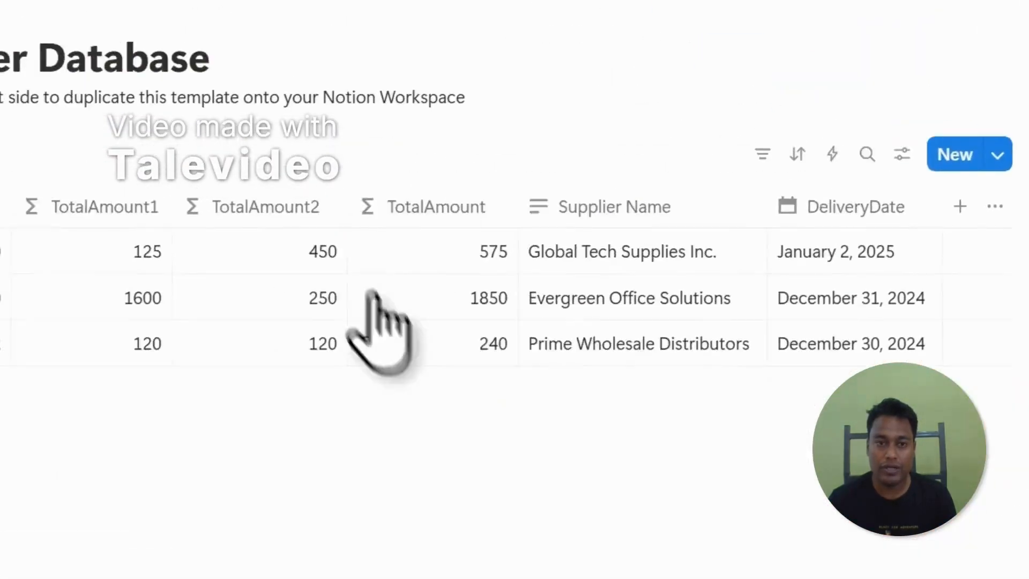
Switch to PDFOutput, start adding a Notion database and proceed to selecting the pages to share.
{"action": "left_click", "coordinate": [138, 92]}
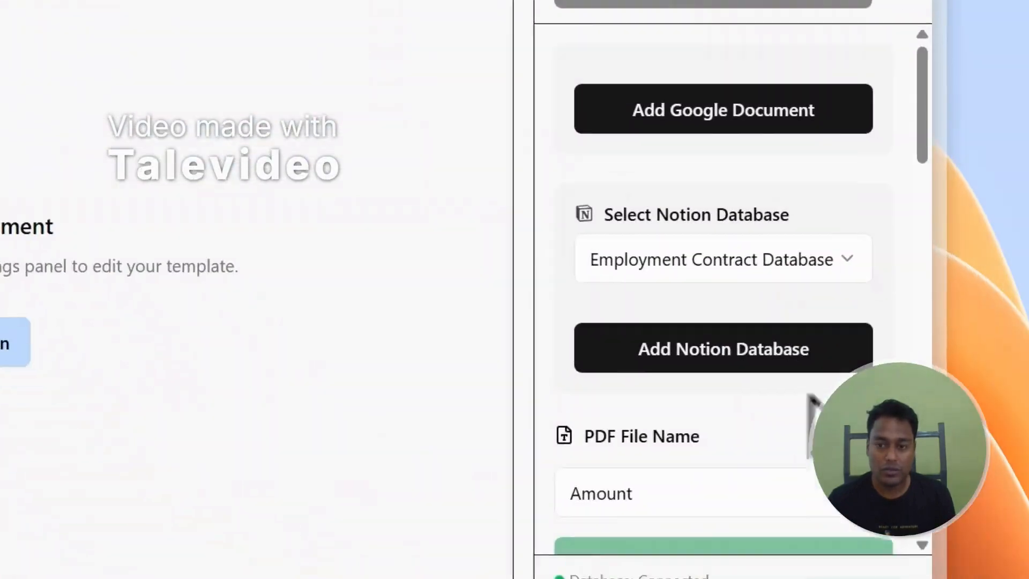
{"action": "left_click", "coordinate": [688, 276]}
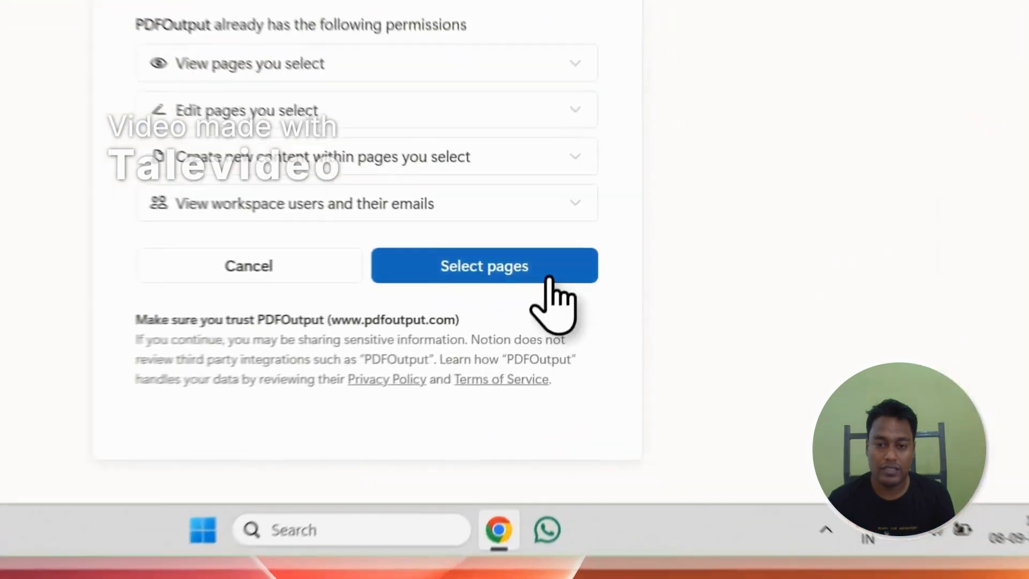
{"action": "left_click", "coordinate": [607, 347]}
Copy the title Purchase Order Database from its Notion page and search for it among the pages PDFOutput may access.
{"action": "left_click", "coordinate": [499, 78]}
{"action": "double_click", "coordinate": [258, 343]}
{"action": "left_click_drag", "start_coordinate": [258, 343], "coordinate": [2, 343]}
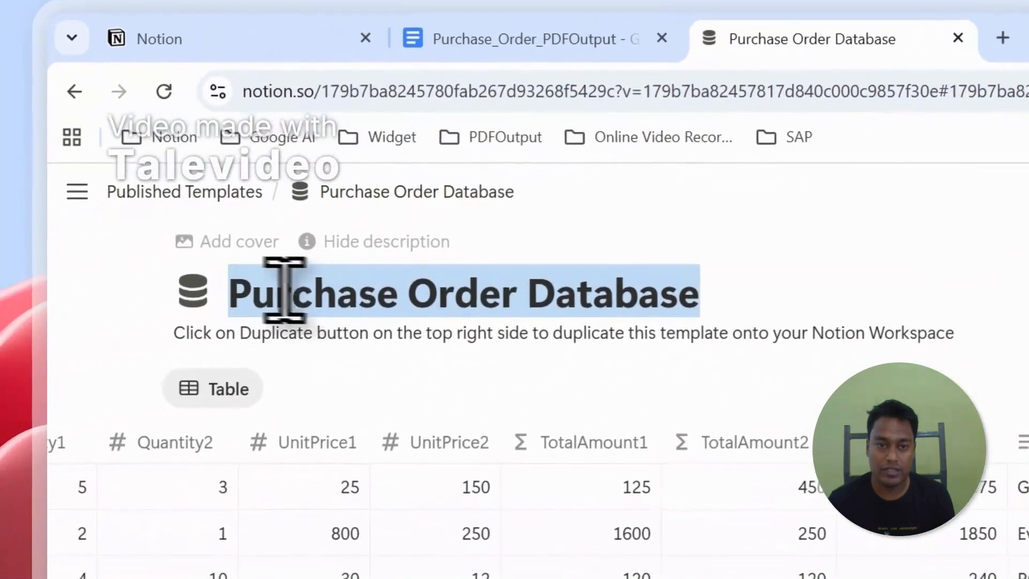
{"action": "right_click", "coordinate": [328, 295]}
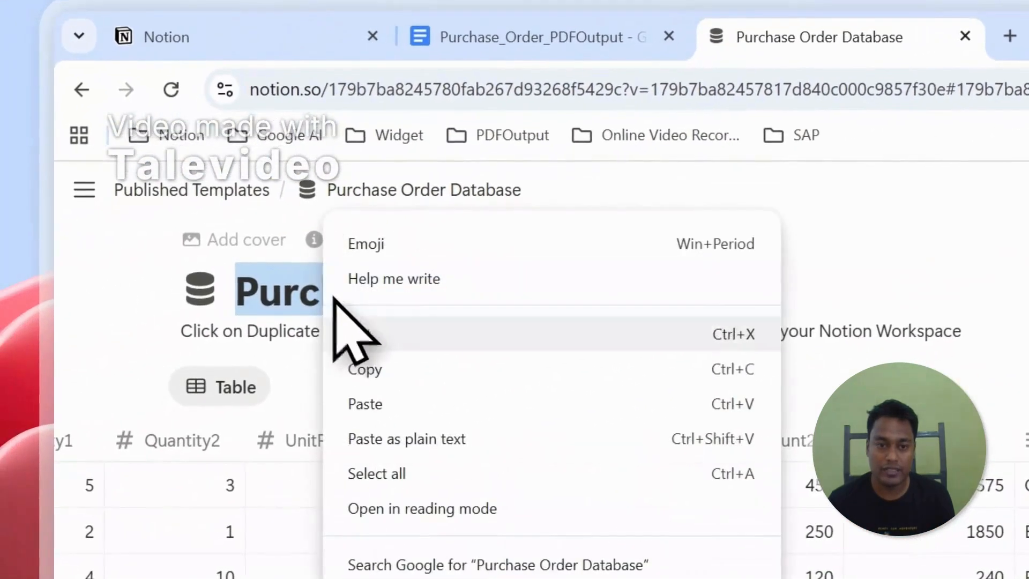
{"action": "left_click", "coordinate": [418, 369]}
{"action": "left_click", "coordinate": [179, 27]}
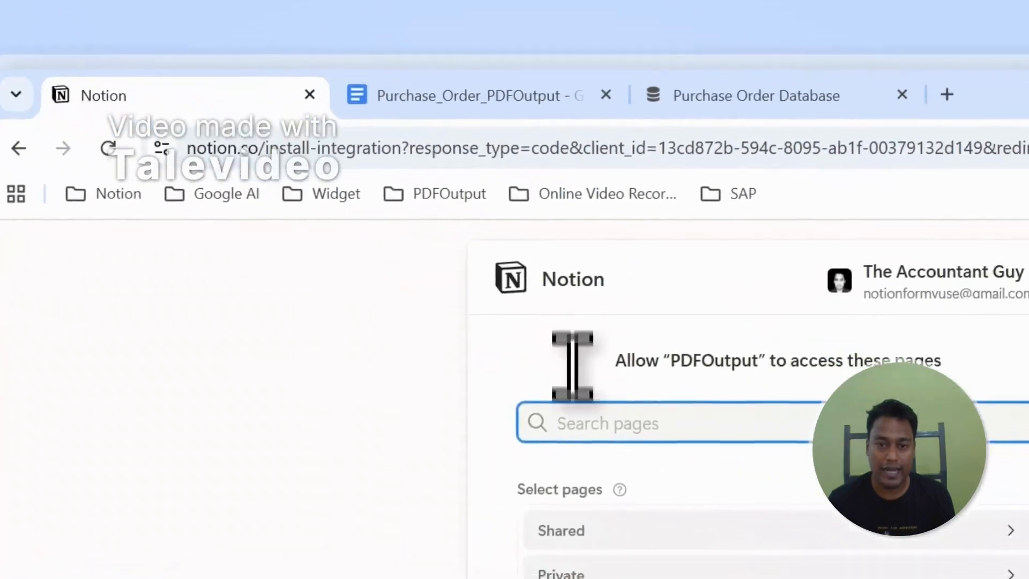
{"action": "right_click", "coordinate": [694, 440]}
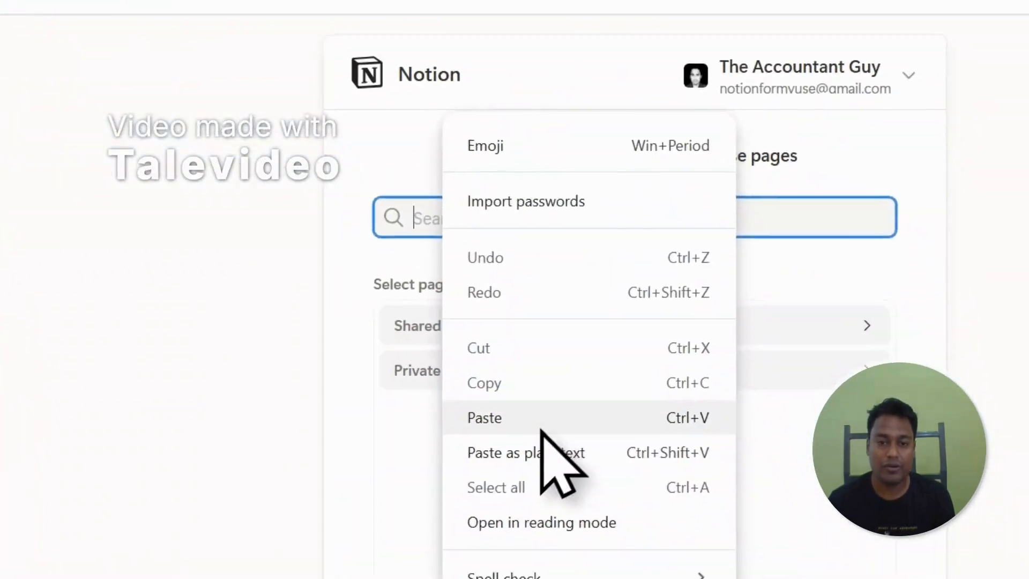
{"action": "left_click", "coordinate": [540, 426]}
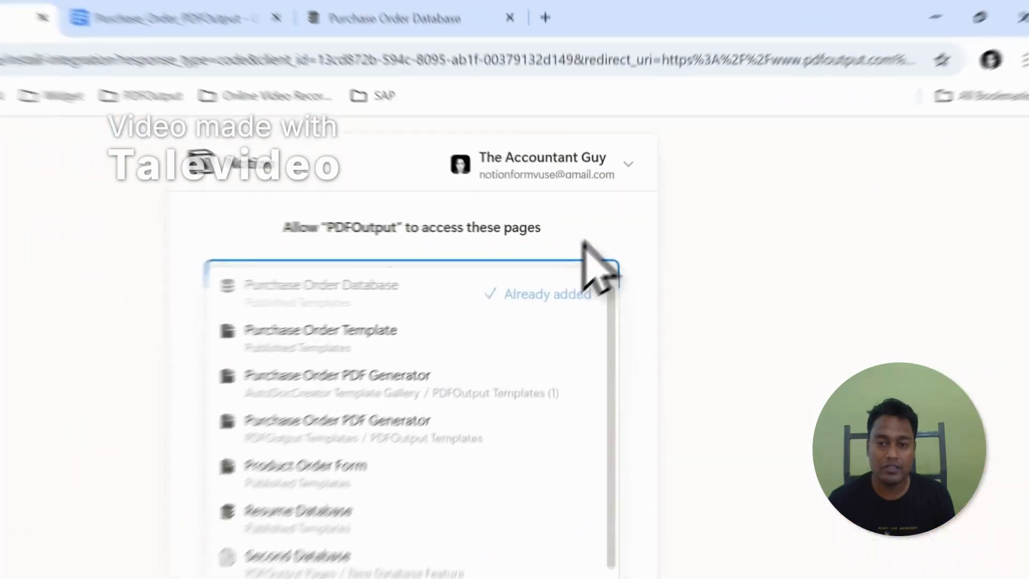
Dismiss the page search and allow PDFOutput access to the selected pages, including Purchase Order Database.
{"action": "left_click", "coordinate": [644, 253]}
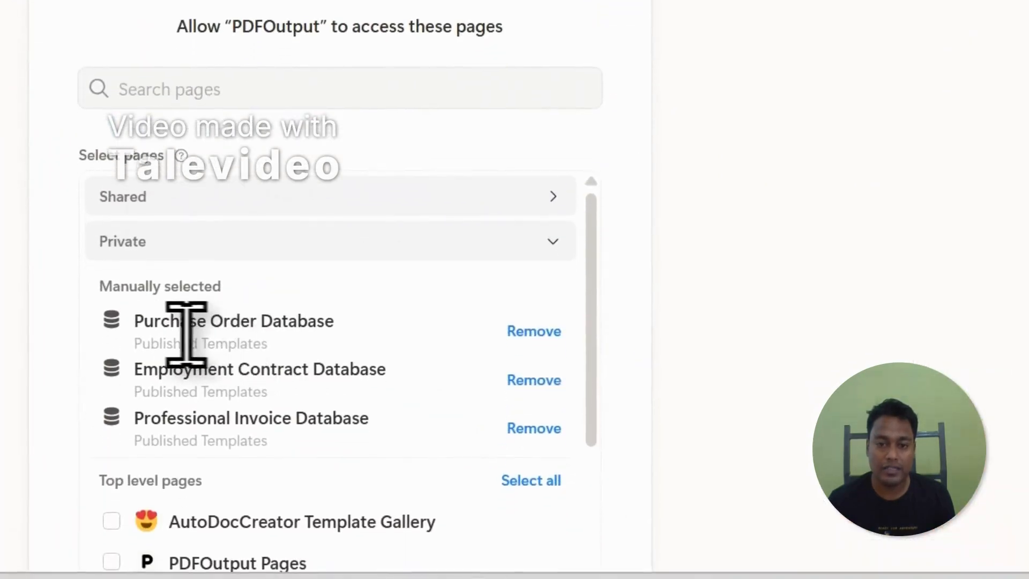
{"action": "scroll", "coordinate": [596, 485], "scroll_direction": "down", "scroll_amount": 5}
{"action": "scroll", "coordinate": [598, 338], "scroll_direction": "down", "scroll_amount": 3}
{"action": "left_click", "coordinate": [501, 457]}
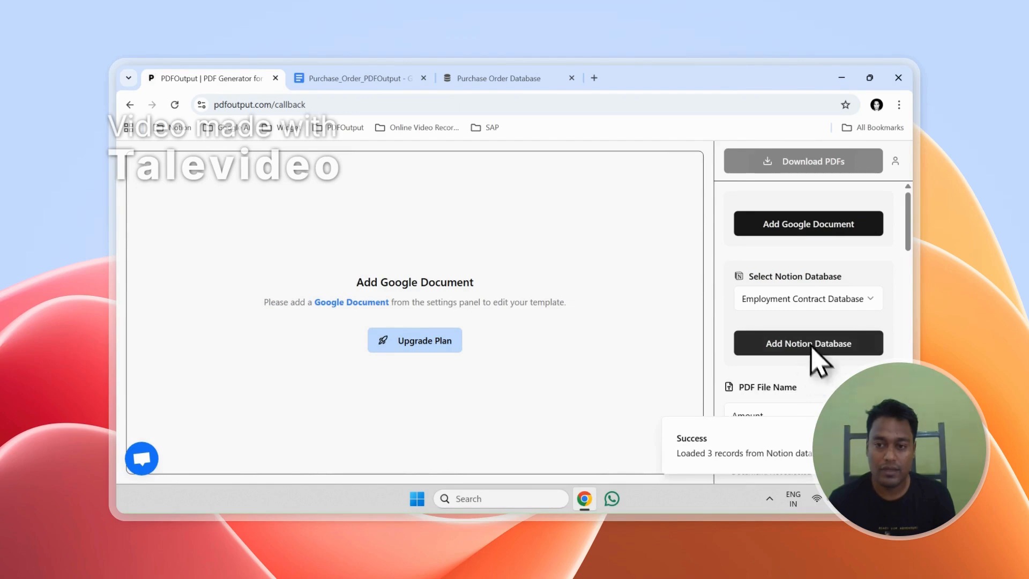
Check the columns of the Notion database and select Purchase Order Database as the Notion database in PDFOutput.
{"action": "left_click", "coordinate": [799, 302]}
{"action": "left_click", "coordinate": [674, 300]}
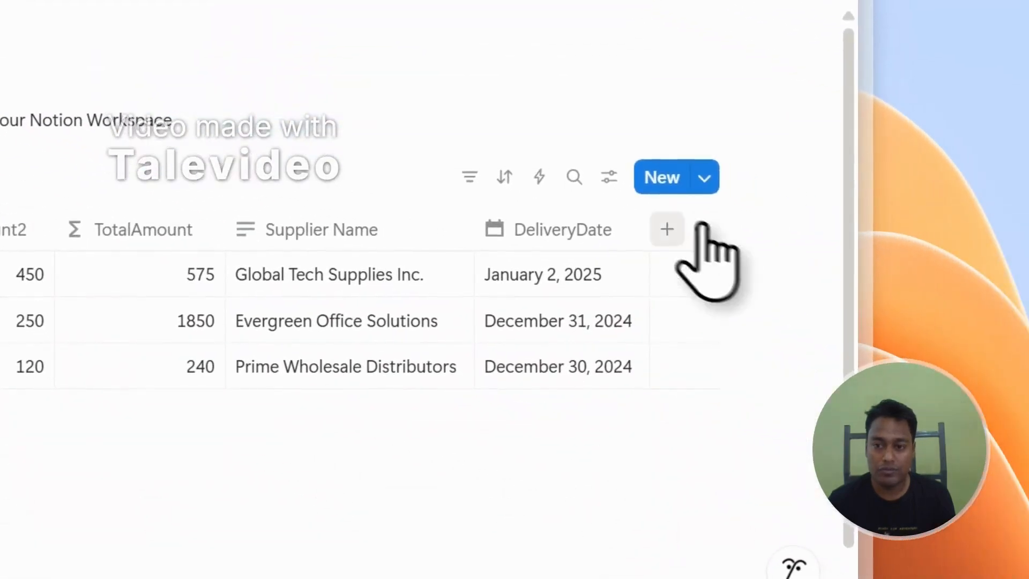
{"action": "left_click", "coordinate": [80, 97]}
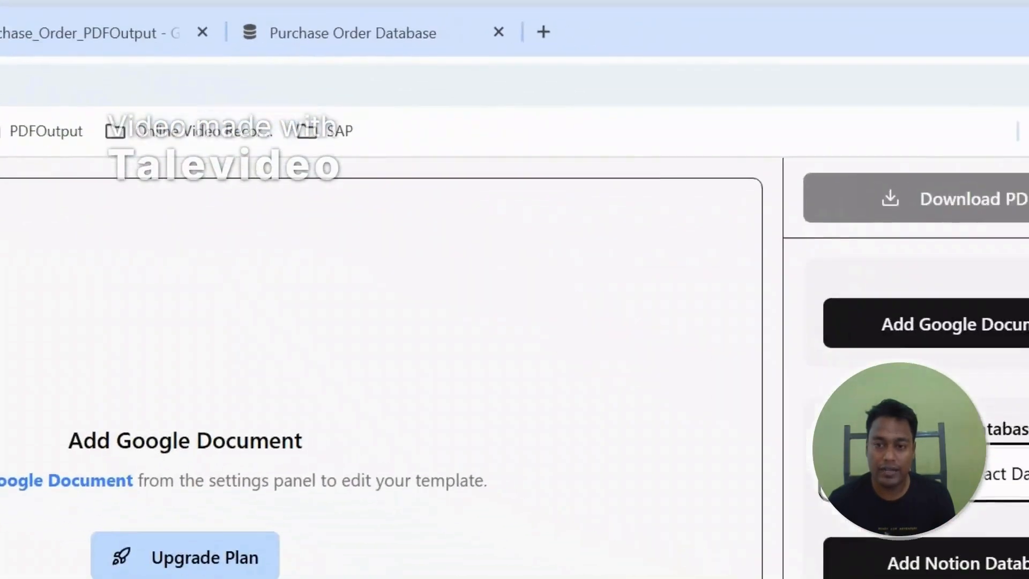
{"action": "left_click", "coordinate": [987, 475]}
{"action": "left_click", "coordinate": [970, 578]}
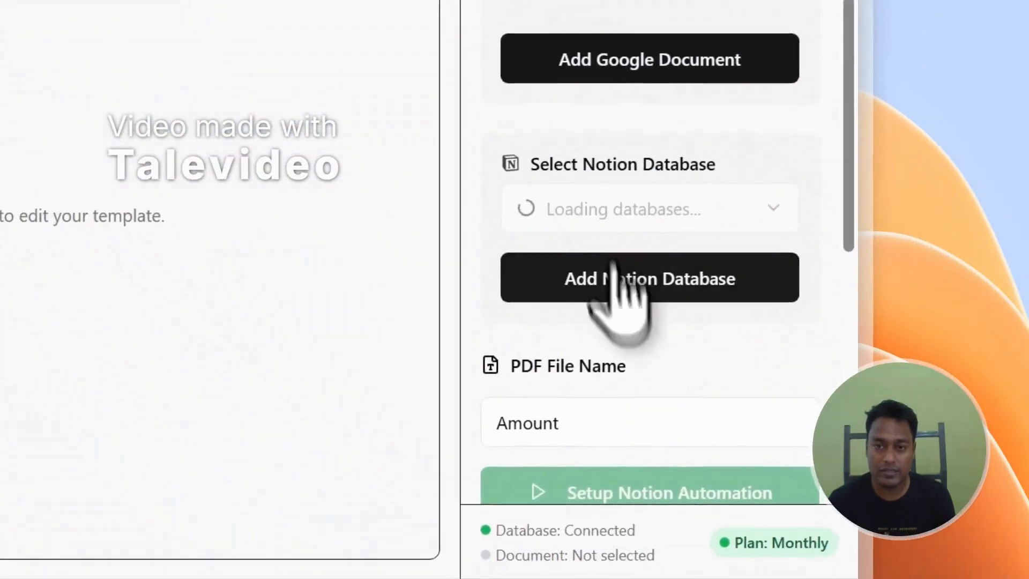
{"action": "left_click", "coordinate": [622, 292]}
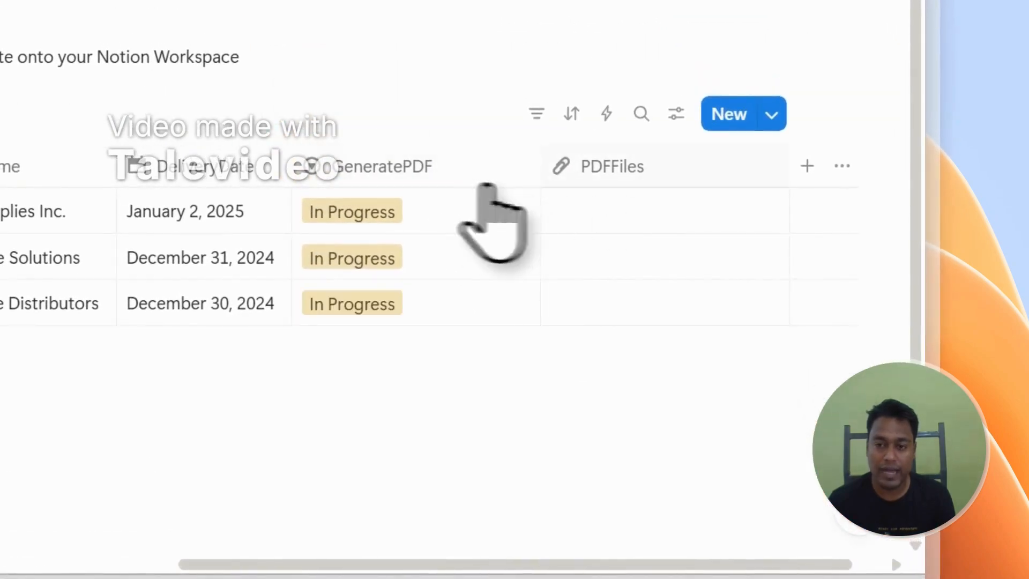
Compare the database selected in PDFOutput with the Purchase Order Database in Notion and return to PDFOutput.
{"action": "left_click", "coordinate": [54, 27]}
{"action": "left_click", "coordinate": [976, 256]}
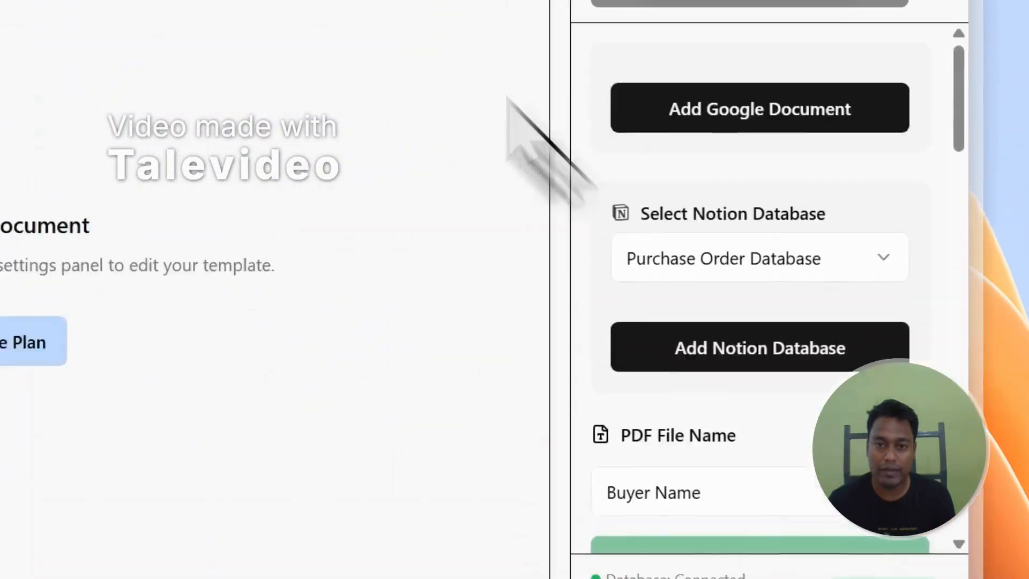
{"action": "left_click", "coordinate": [276, 46]}
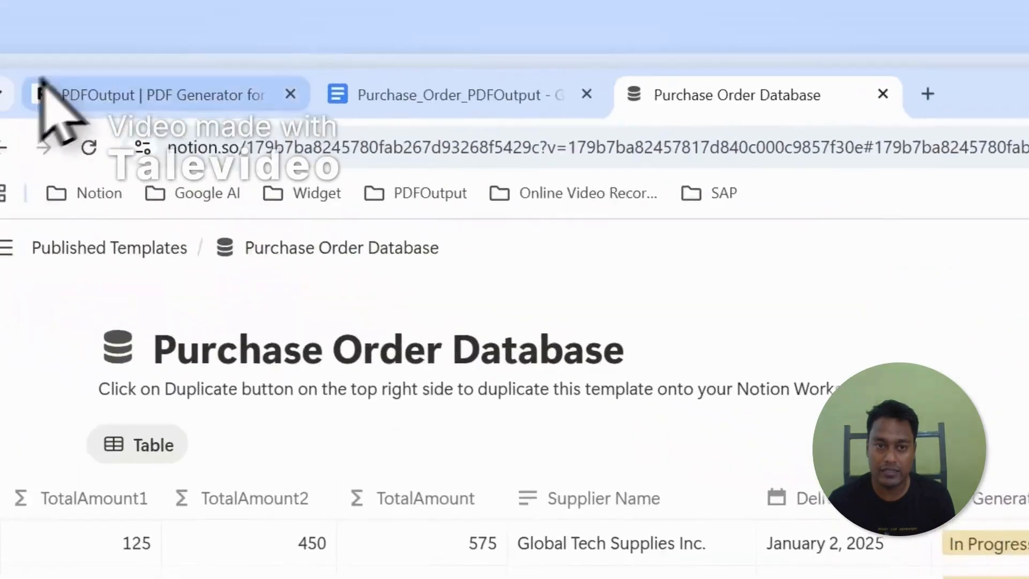
{"action": "left_click", "coordinate": [49, 97]}
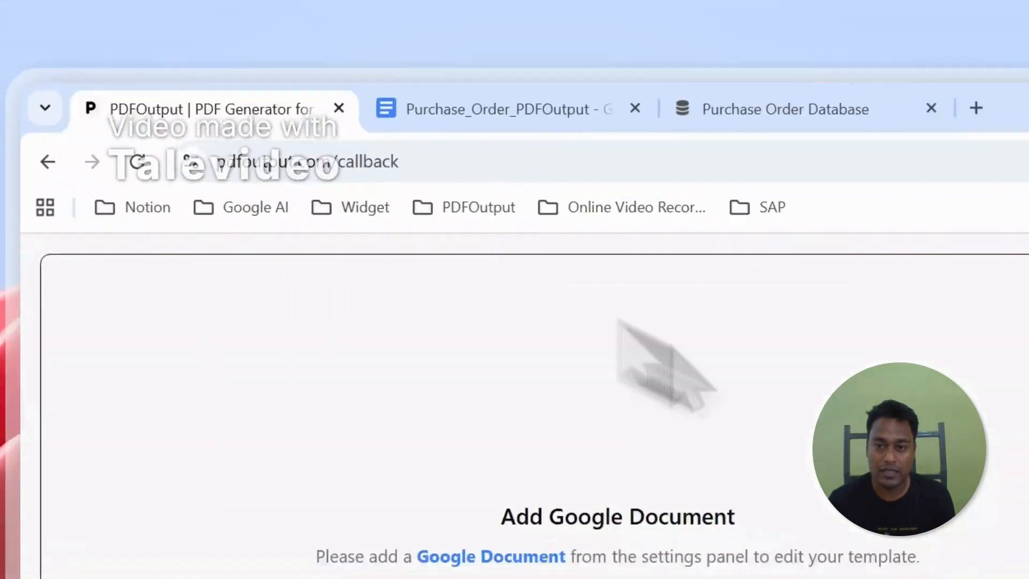
Begin adding an existing Google document in PDFOutput and copy the template's title, Purchase_Order_PDFOutput, from Google Docs.
{"action": "left_click", "coordinate": [648, 162]}
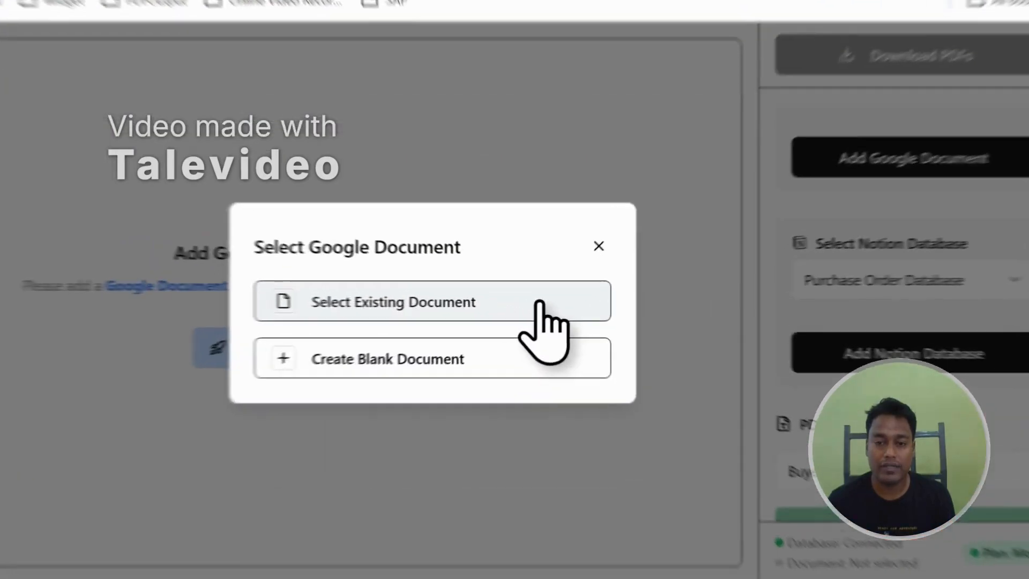
{"action": "left_click", "coordinate": [529, 313]}
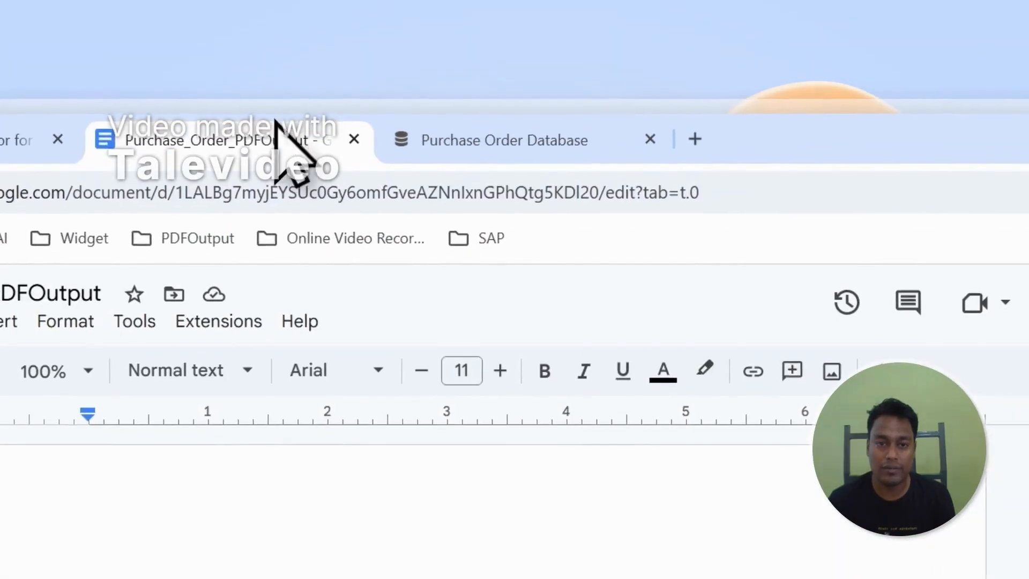
{"action": "left_click", "coordinate": [32, 294]}
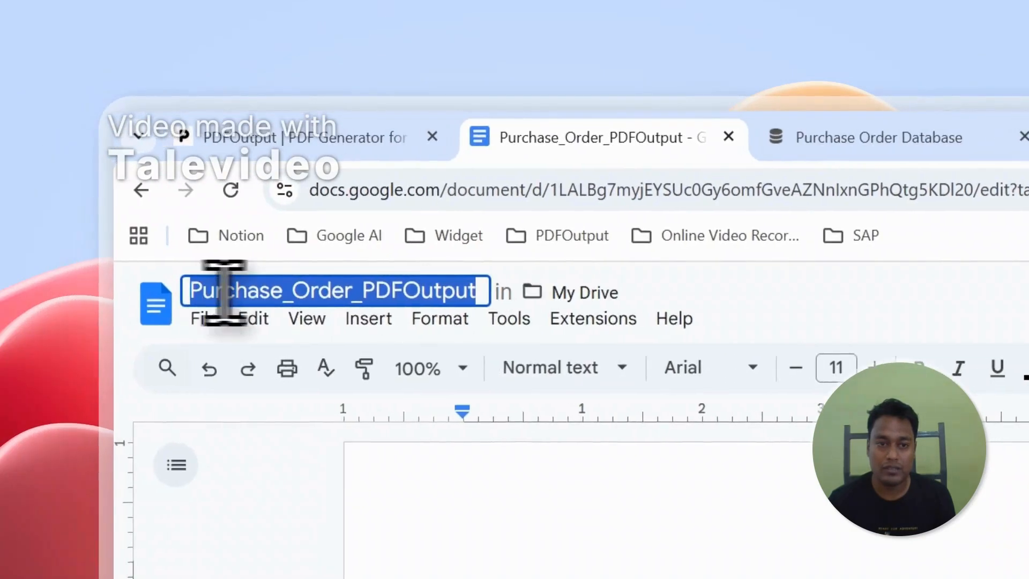
{"action": "left_click", "coordinate": [336, 469]}
{"action": "left_click", "coordinate": [300, 137]}
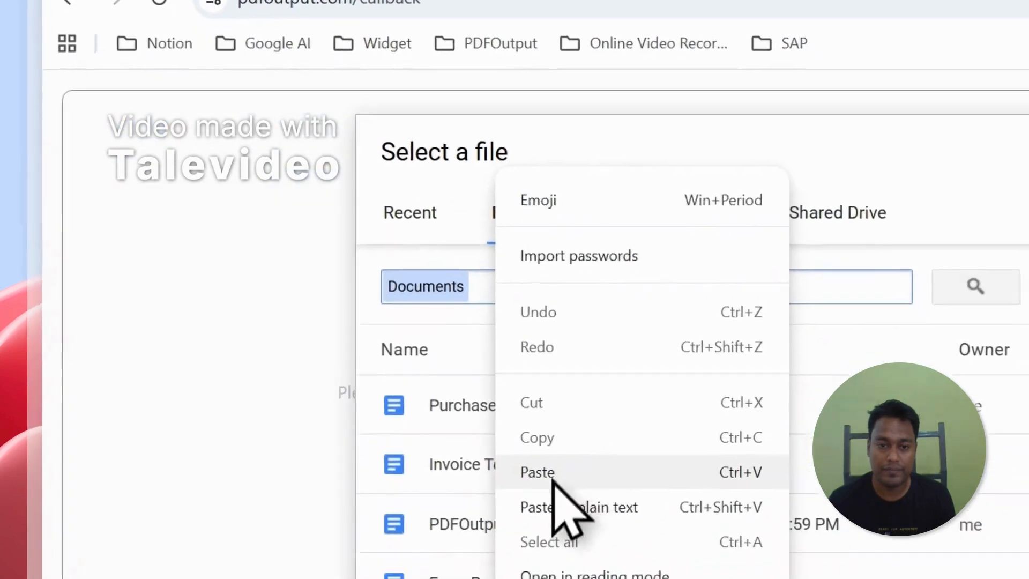
Search the documents for Purchase_Order_PDFOutput and select that file as the template.
{"action": "left_click", "coordinate": [554, 473]}
{"action": "left_click", "coordinate": [1018, 479]}
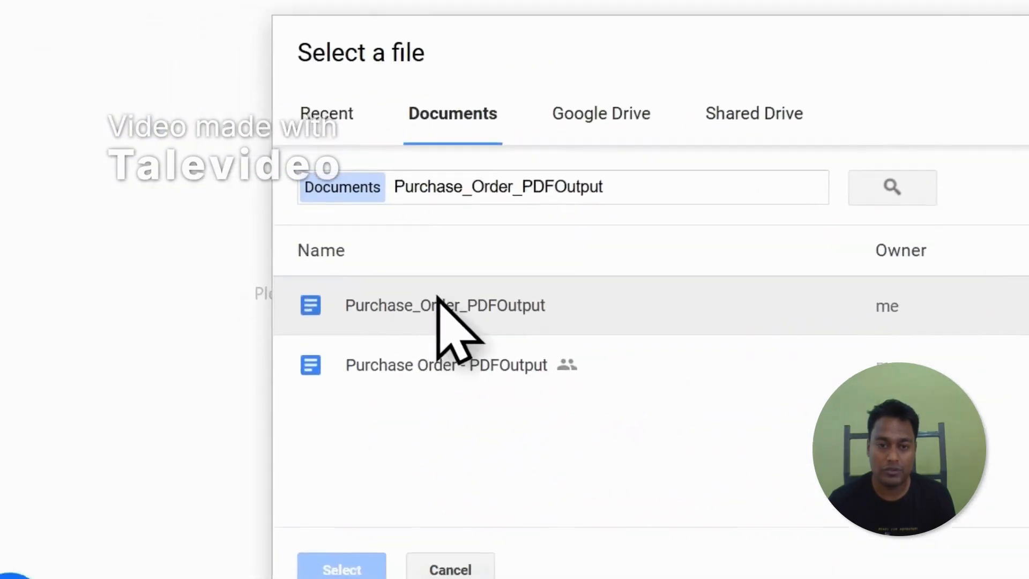
{"action": "left_click", "coordinate": [112, 375]}
{"action": "left_click", "coordinate": [461, 420]}
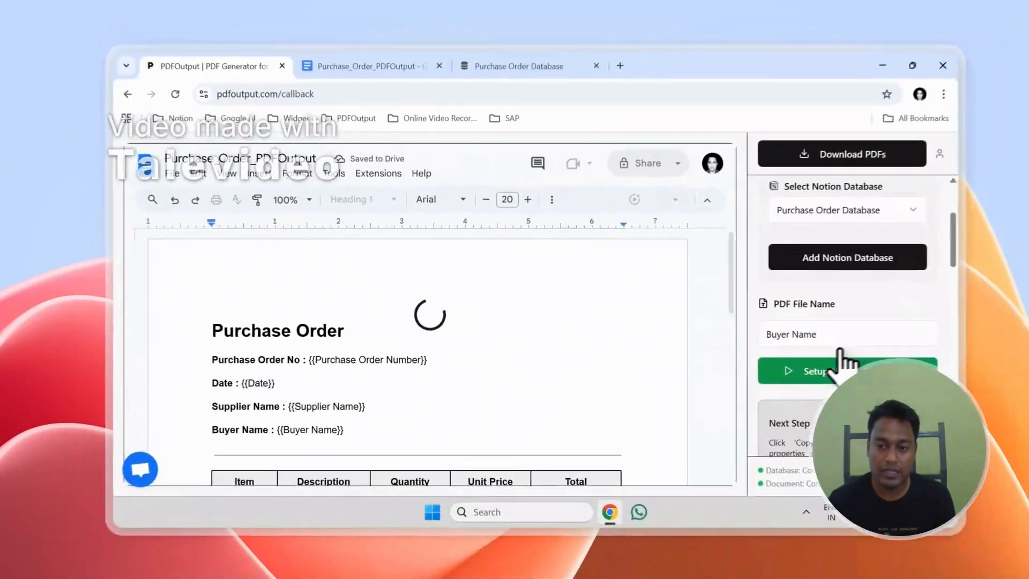
Review the list of copyable Notion properties and highlight the {{Purchase Order Number}} placeholder in the template.
{"action": "scroll", "coordinate": [834, 343], "scroll_direction": "down", "scroll_amount": 5}
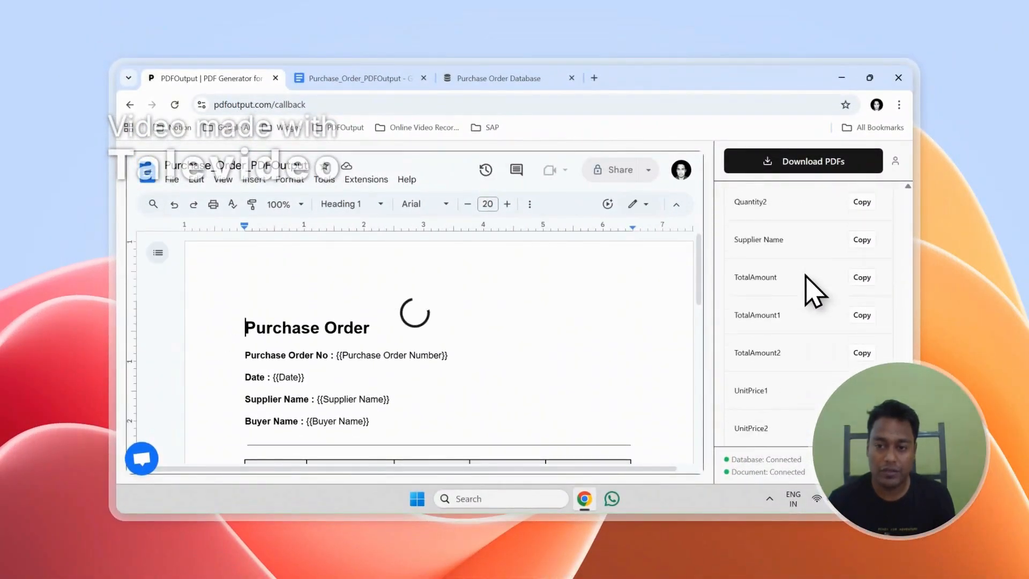
{"action": "scroll", "coordinate": [812, 321], "scroll_direction": "up", "scroll_amount": 3}
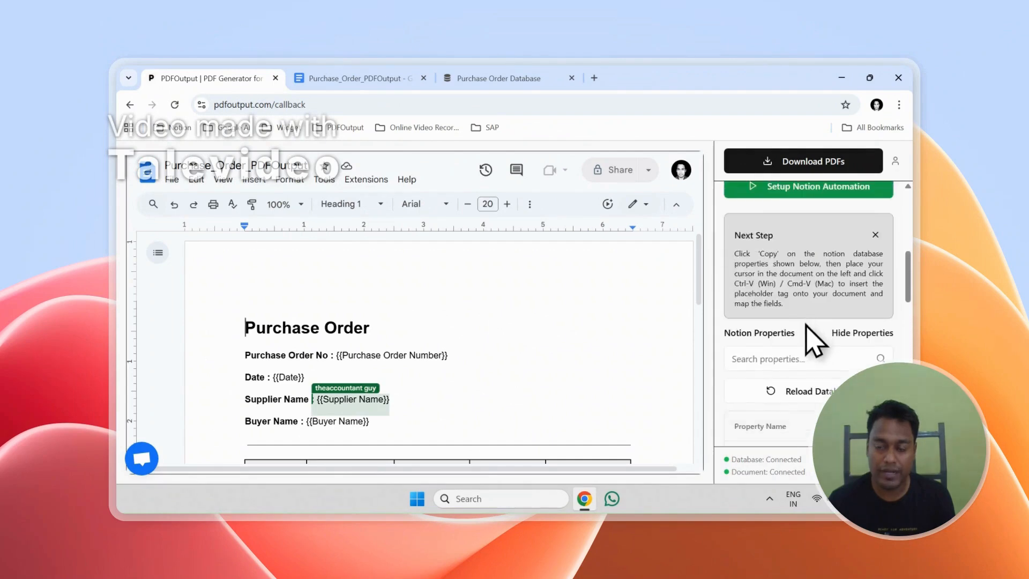
{"action": "scroll", "coordinate": [806, 320], "scroll_direction": "up", "scroll_amount": 3}
{"action": "scroll", "coordinate": [820, 316], "scroll_direction": "down", "scroll_amount": 6}
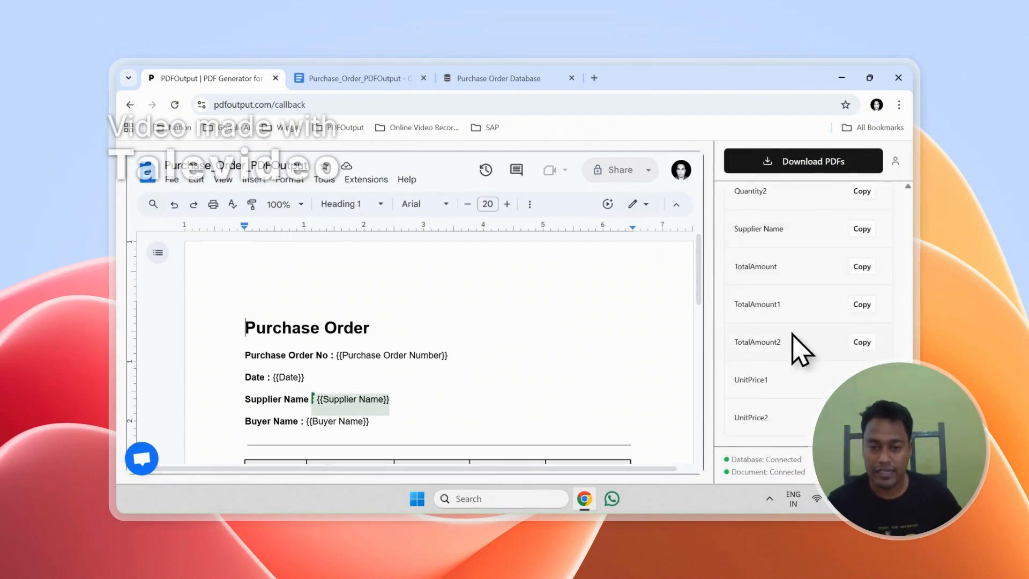
{"action": "left_click", "coordinate": [470, 357]}
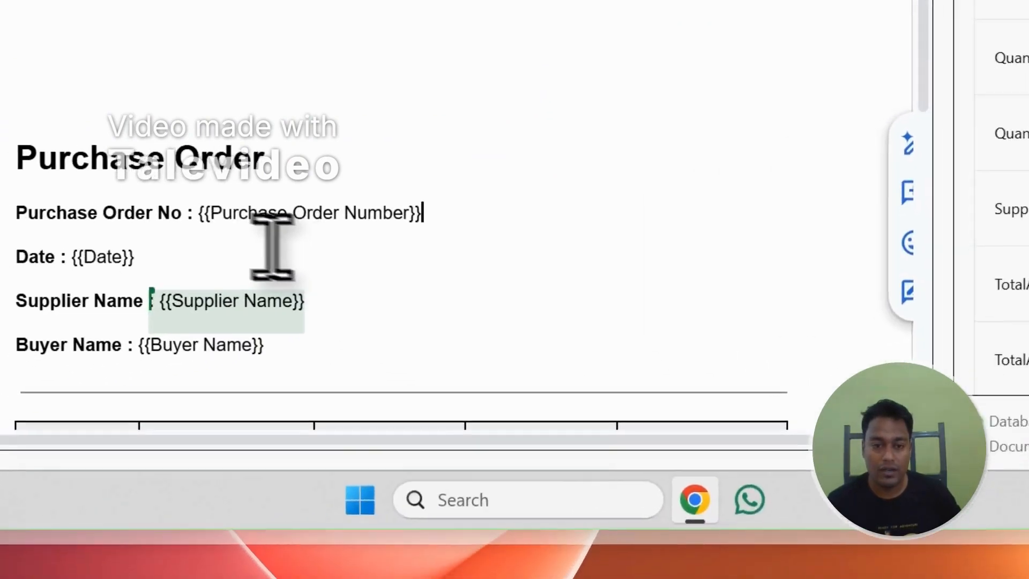
{"action": "double_click", "coordinate": [227, 214]}
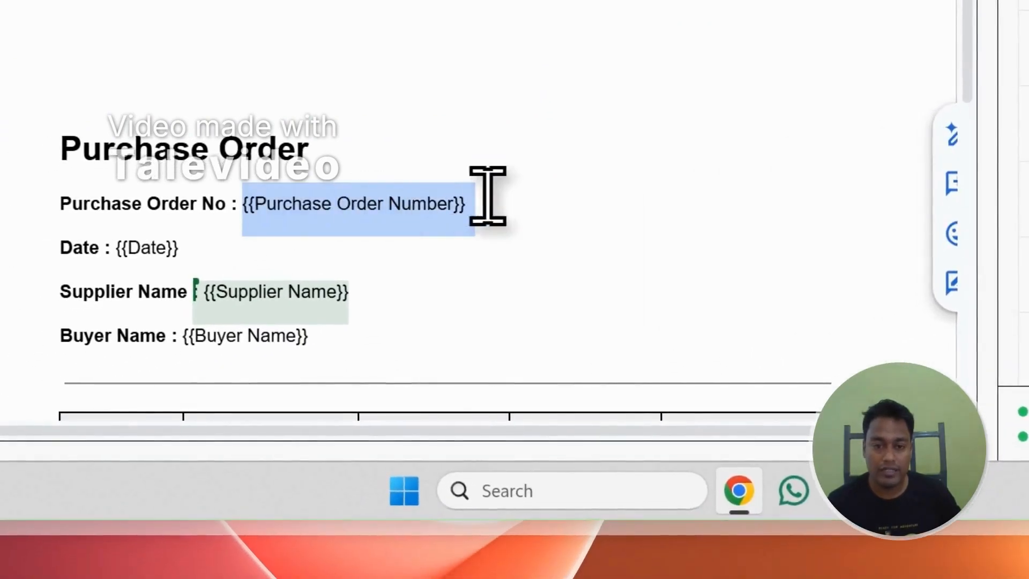
Review the template's placeholders and delete those after Purchase Order No, Date, Supplier Name and Buyer Name.
{"action": "left_click_drag", "start_coordinate": [118, 248], "coordinate": [233, 250]}
{"action": "scroll", "coordinate": [595, 290], "scroll_direction": "down", "scroll_amount": 10}
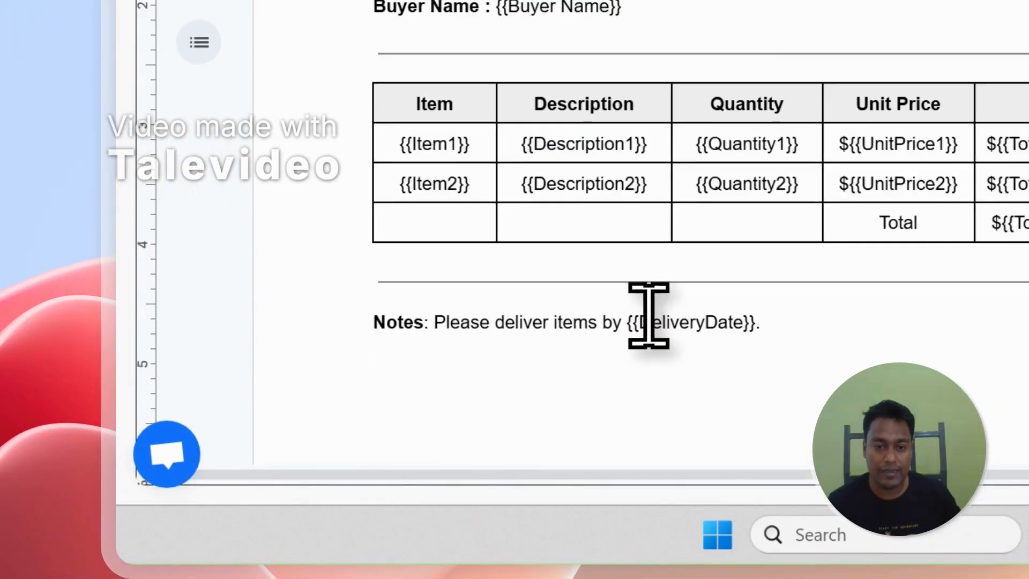
{"action": "scroll", "coordinate": [648, 313], "scroll_direction": "up", "scroll_amount": 10}
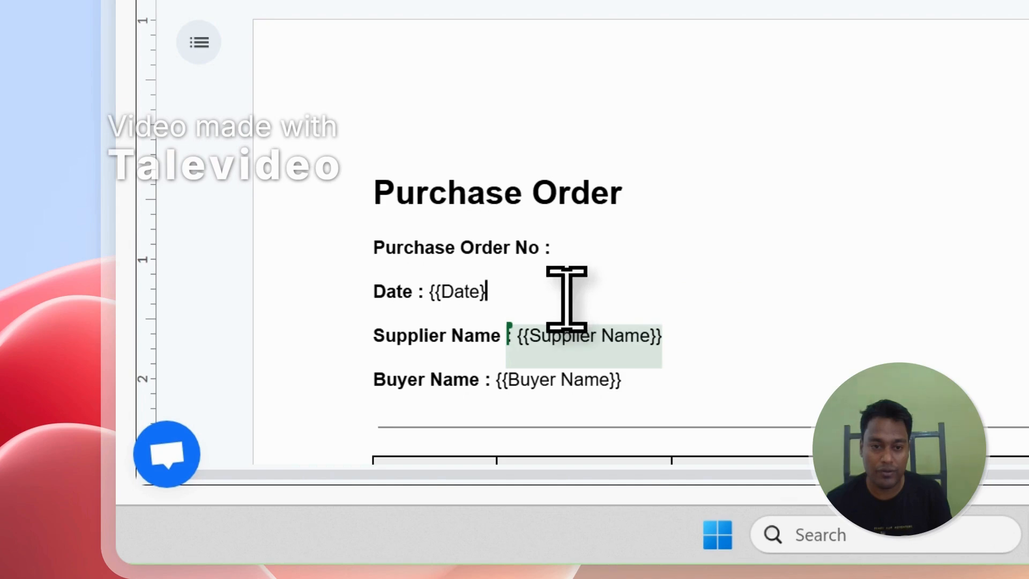
{"action": "key", "text": "Delete"}
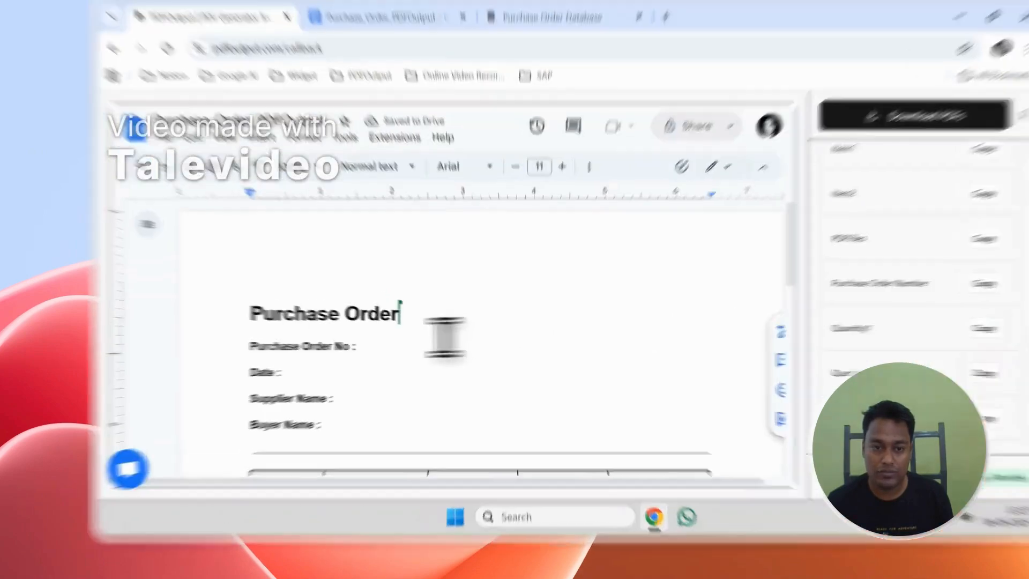
Highlight the Purchase Order No label in the template and search the Notion properties for "Purchase".
{"action": "left_click_drag", "start_coordinate": [336, 354], "coordinate": [242, 357]}
{"action": "scroll", "coordinate": [777, 311], "scroll_direction": "up", "scroll_amount": 10}
{"action": "scroll", "coordinate": [696, 322], "scroll_direction": "down", "scroll_amount": 5}
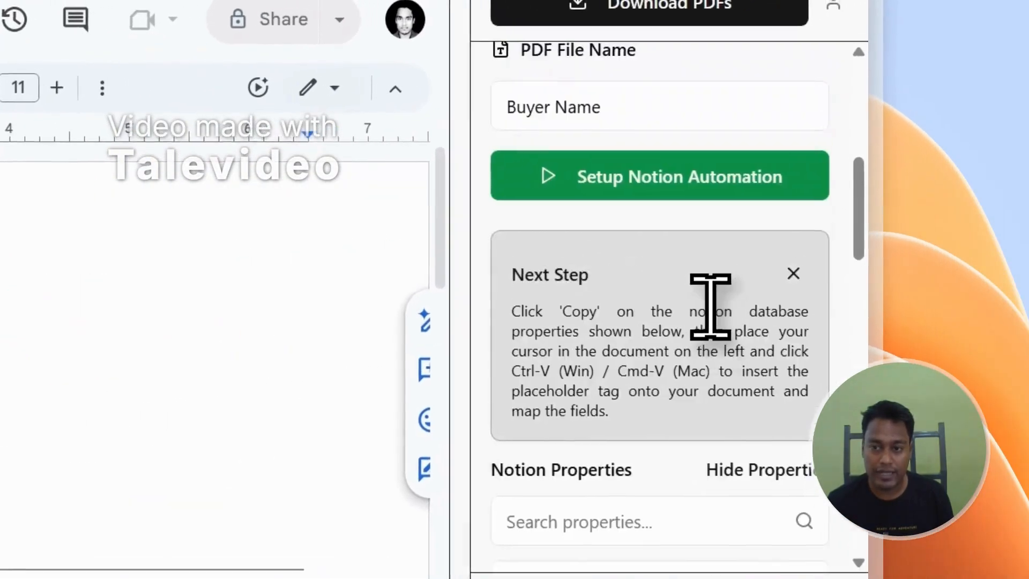
{"action": "left_click", "coordinate": [637, 274]}
{"action": "type", "text": "Purchase"}
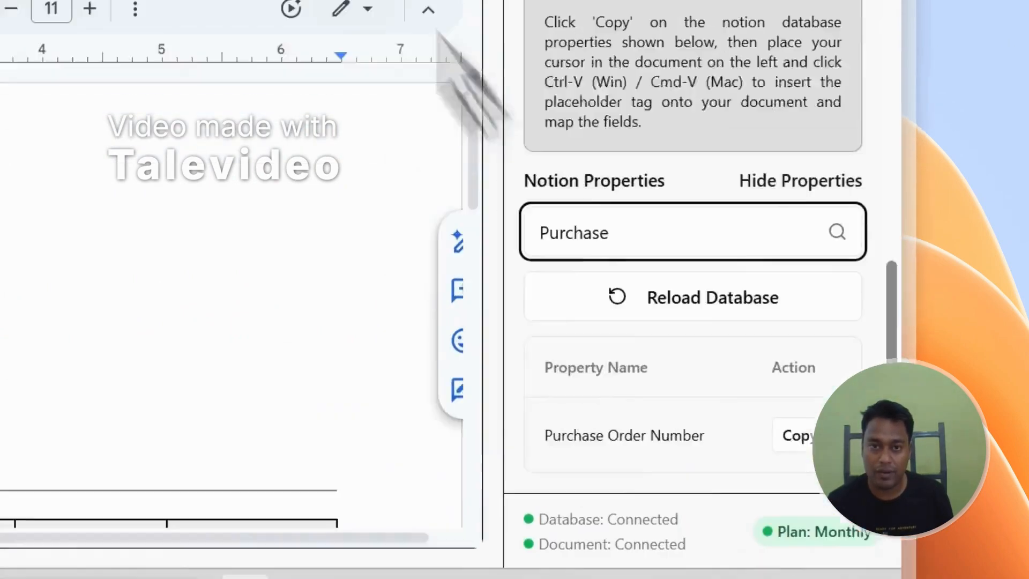
Check the Purchase Order Number column in the Notion database and copy the matching property's placeholder in PDFOutput.
{"action": "left_click", "coordinate": [287, 98]}
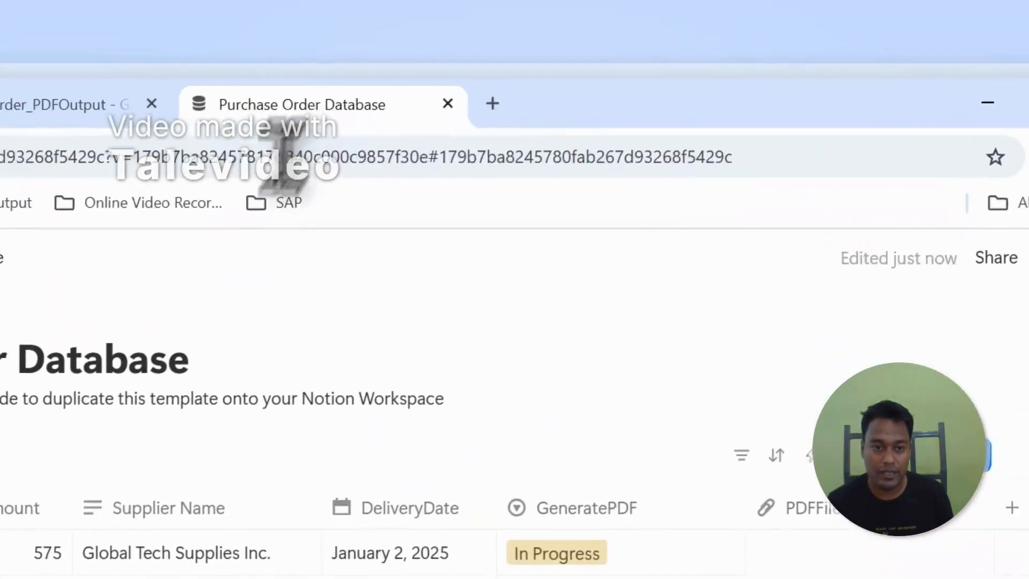
{"action": "scroll", "coordinate": [464, 445], "scroll_direction": "left", "scroll_amount": 15}
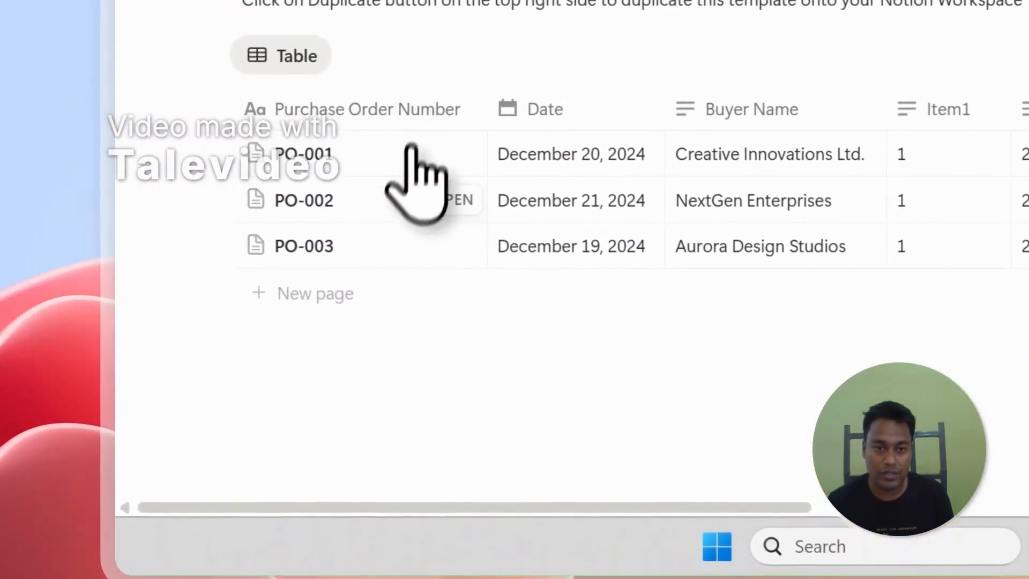
{"action": "left_click", "coordinate": [287, 21]}
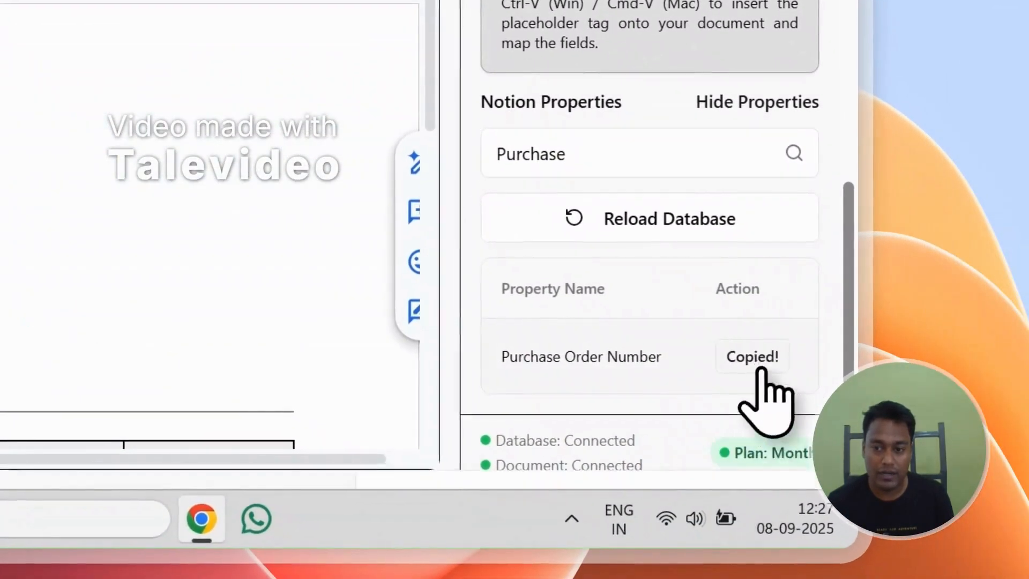
{"action": "left_click", "coordinate": [402, 88]}
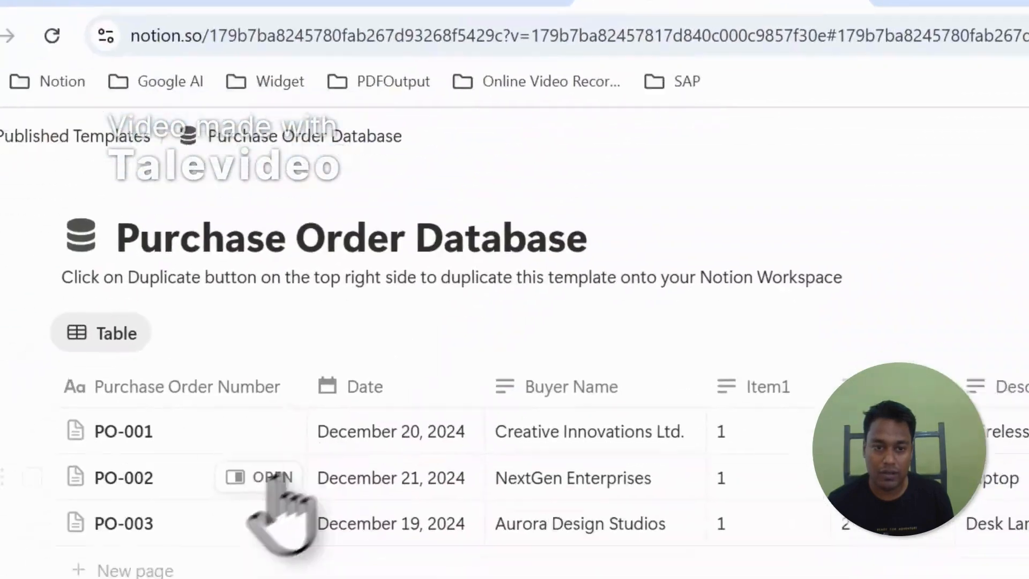
{"action": "left_click", "coordinate": [269, 83]}
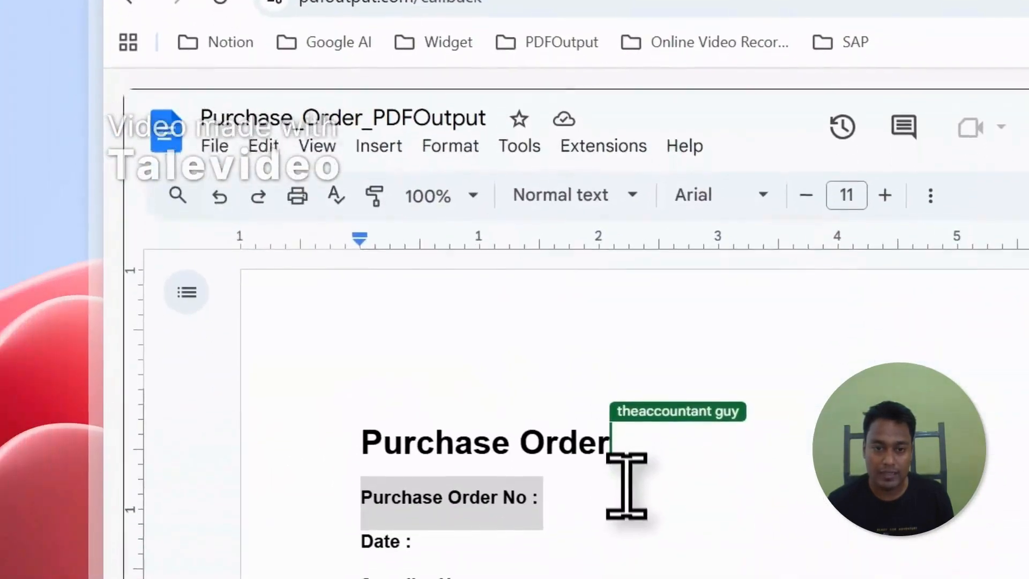
Highlight the paste instruction for placeholder tags and insert {{Purchase Order Number}} after "Purchase Order No :" in the template.
{"action": "left_click", "coordinate": [626, 493]}
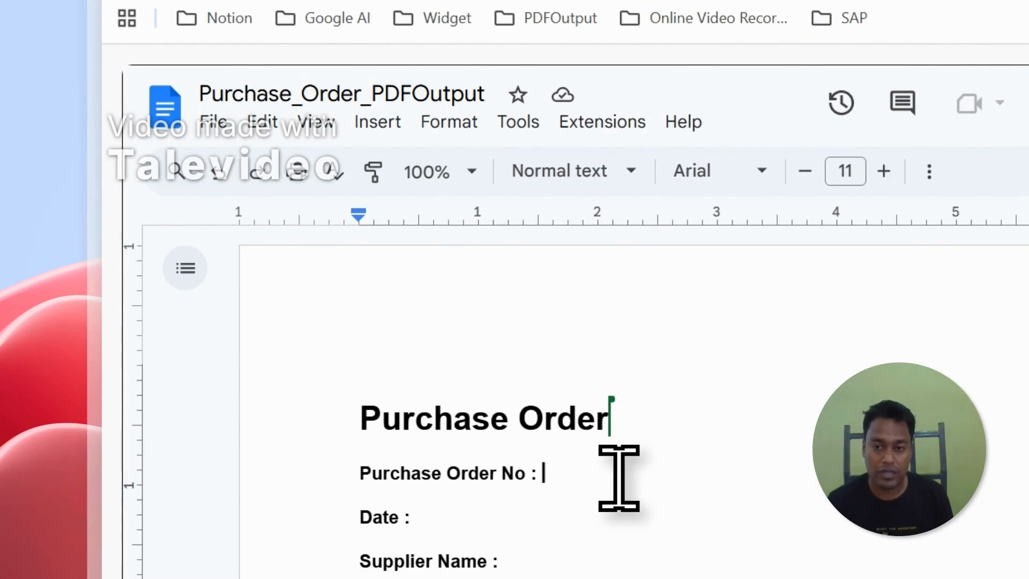
{"action": "left_click_drag", "start_coordinate": [1028, 244], "coordinate": [1028, 245]}
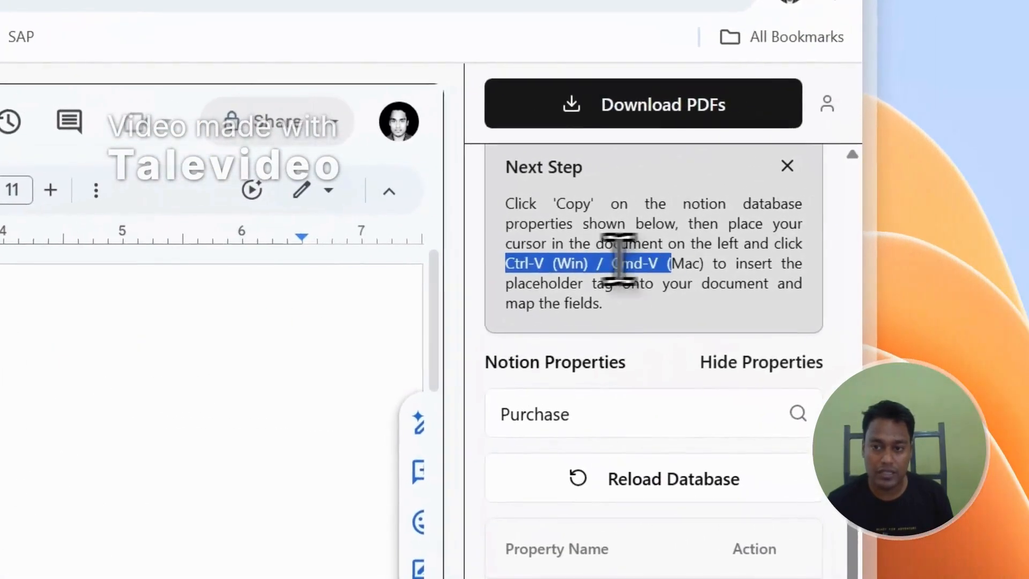
{"action": "left_click_drag", "start_coordinate": [802, 244], "coordinate": [706, 250]}
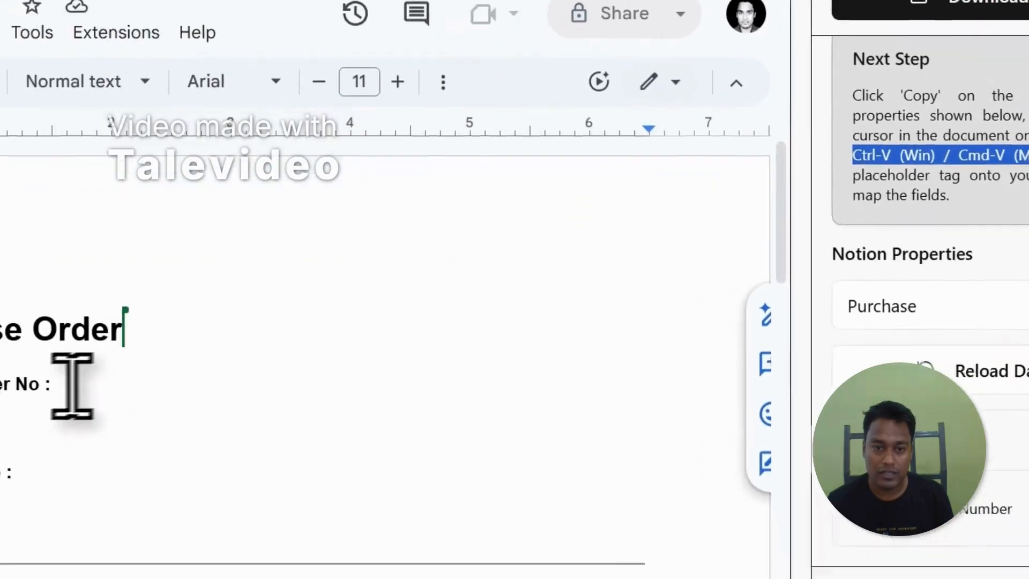
{"action": "left_click", "coordinate": [179, 363]}
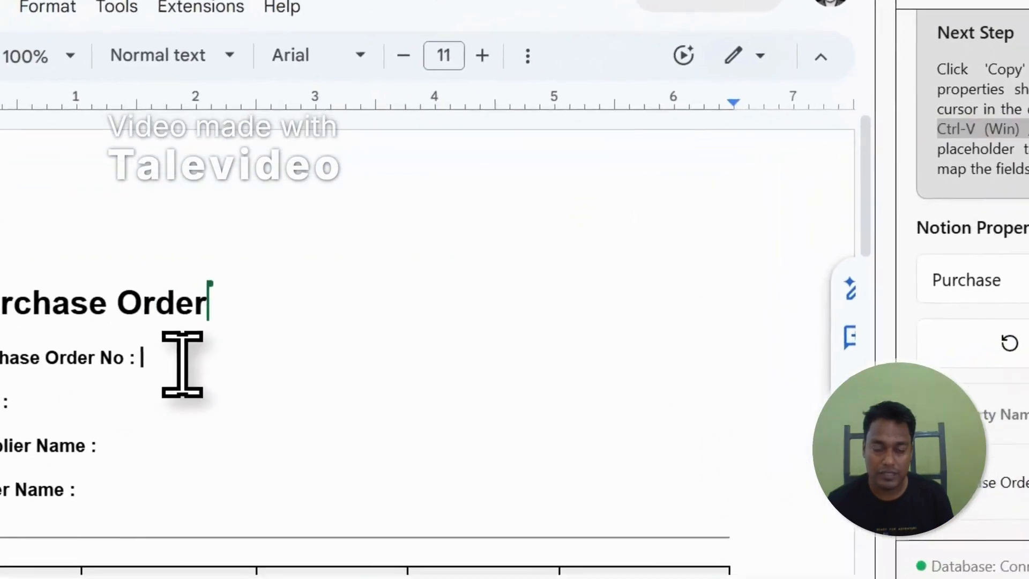
{"action": "key", "text": "ctrl+v"}
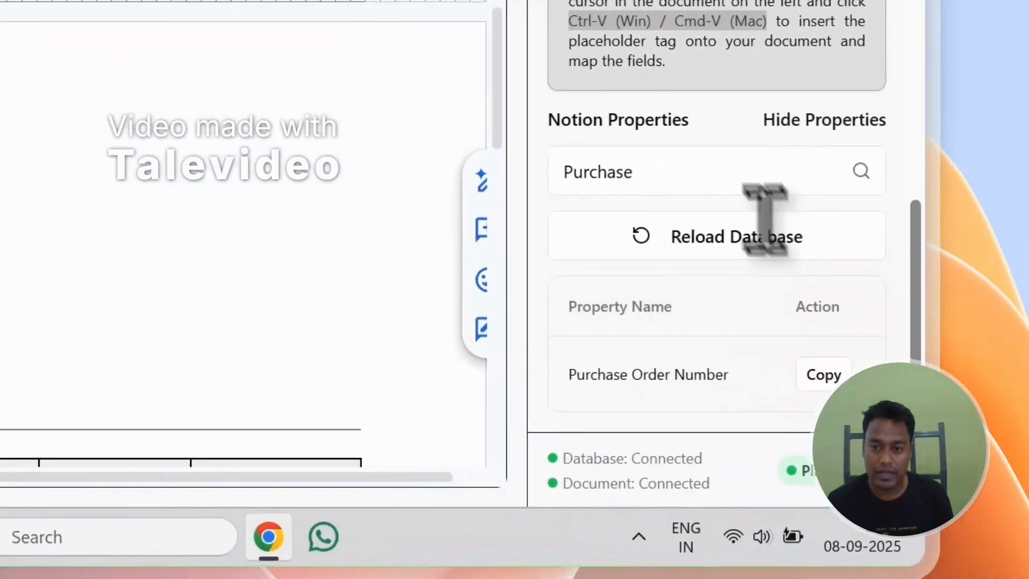
Search the Notion properties for "Dat" and insert the {{Date}} placeholder after "Date :" in the template.
{"action": "double_click", "coordinate": [944, 278]}
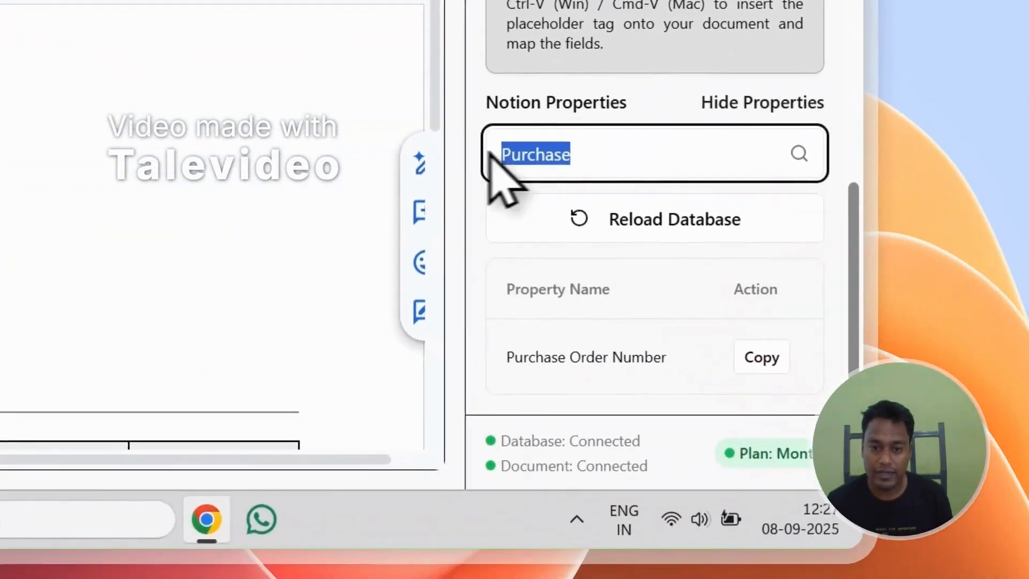
{"action": "type", "text": "S"}
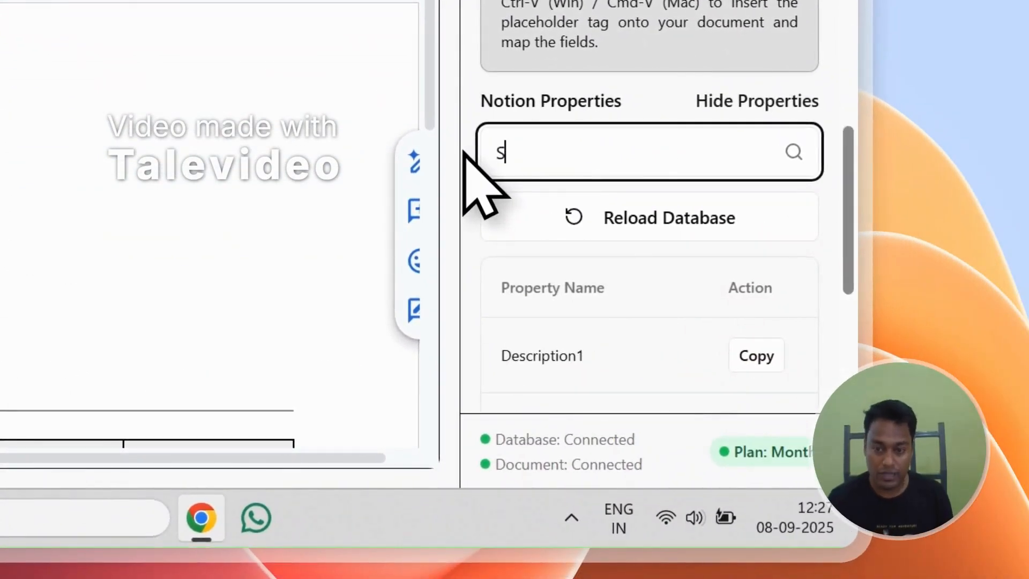
{"action": "key", "text": "BackSpace"}
{"action": "type", "text": "Das"}
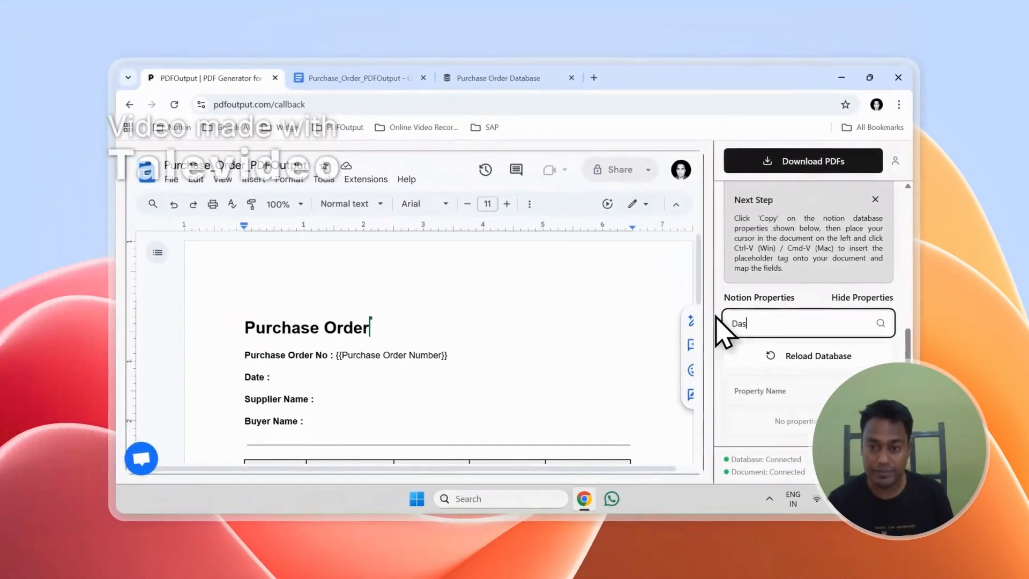
{"action": "left_click", "coordinate": [848, 417]}
{"action": "left_click", "coordinate": [420, 384]}
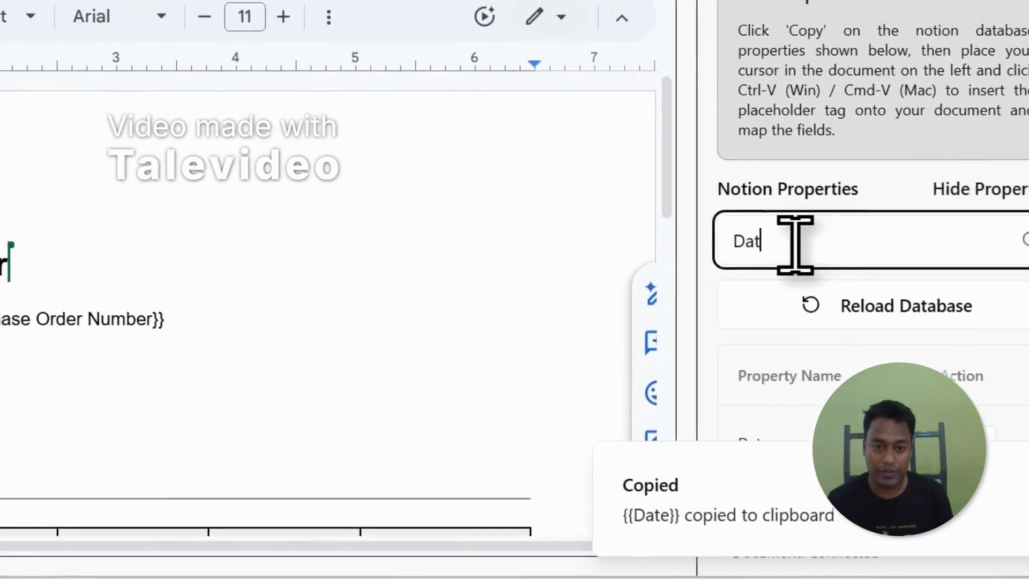
Search the Notion properties for "Name" and insert the {{Supplier Name}} placeholder after "Supplier Name :".
{"action": "double_click", "coordinate": [765, 252]}
{"action": "type", "text": "Name"}
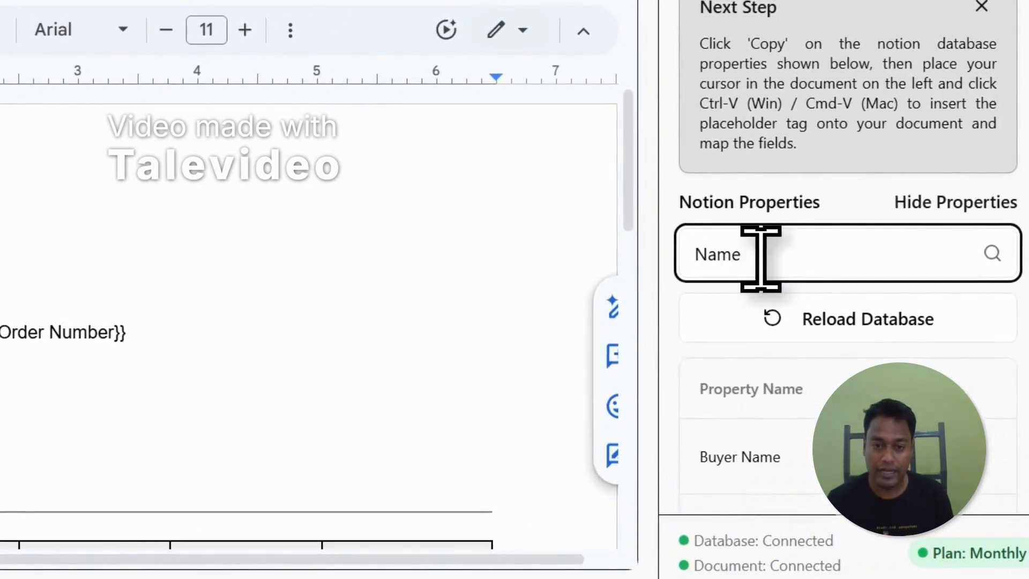
{"action": "scroll", "coordinate": [761, 257], "scroll_direction": "down", "scroll_amount": 2}
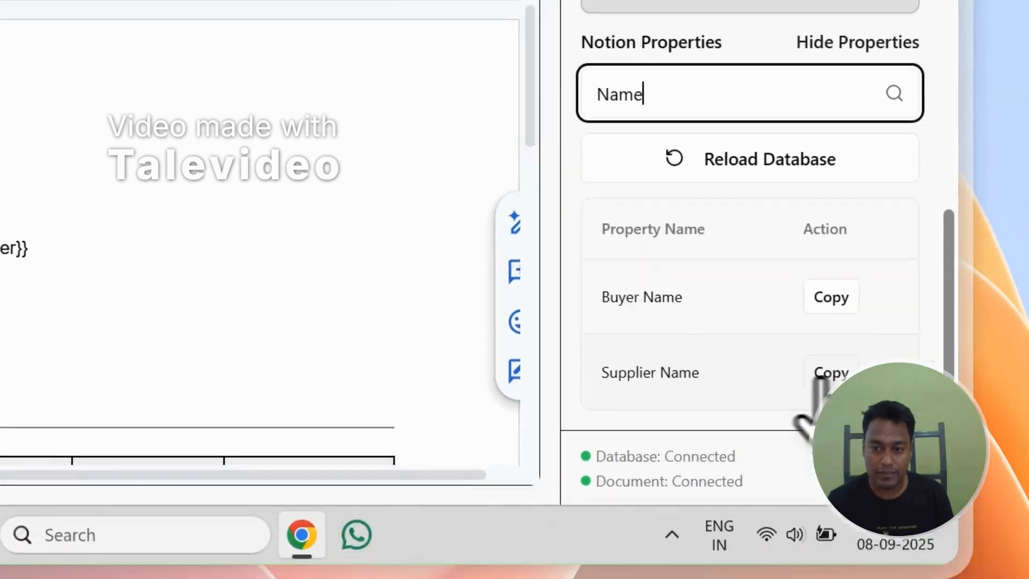
{"action": "left_click", "coordinate": [923, 460]}
{"action": "left_click", "coordinate": [40, 433]}
{"action": "key", "text": "ctrl+v"}
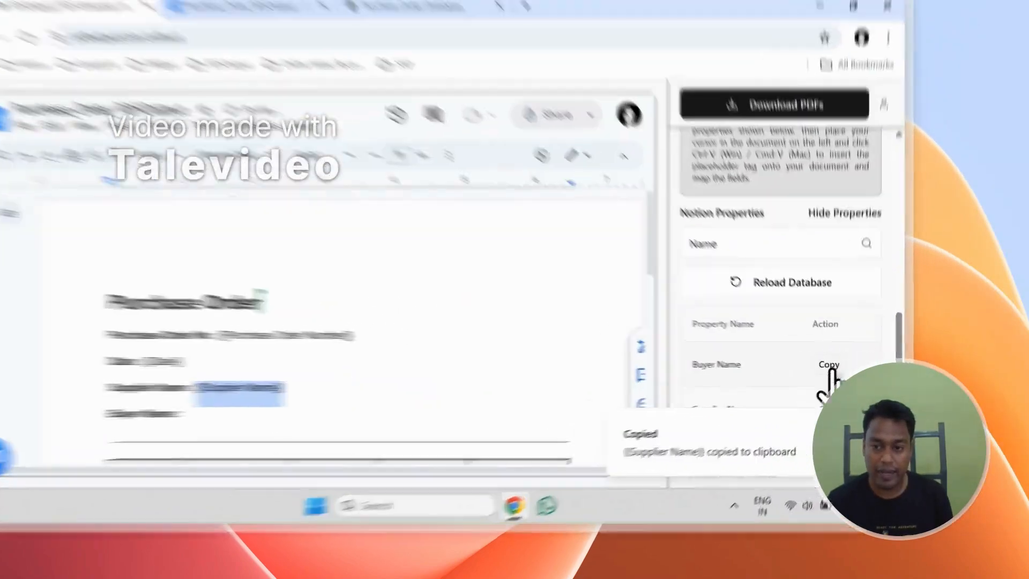
Copy the Buyer Name property and insert its {{Buyer Name}} placeholder after "Buyer Name :".
{"action": "left_click", "coordinate": [854, 381]}
{"action": "left_click", "coordinate": [362, 424]}
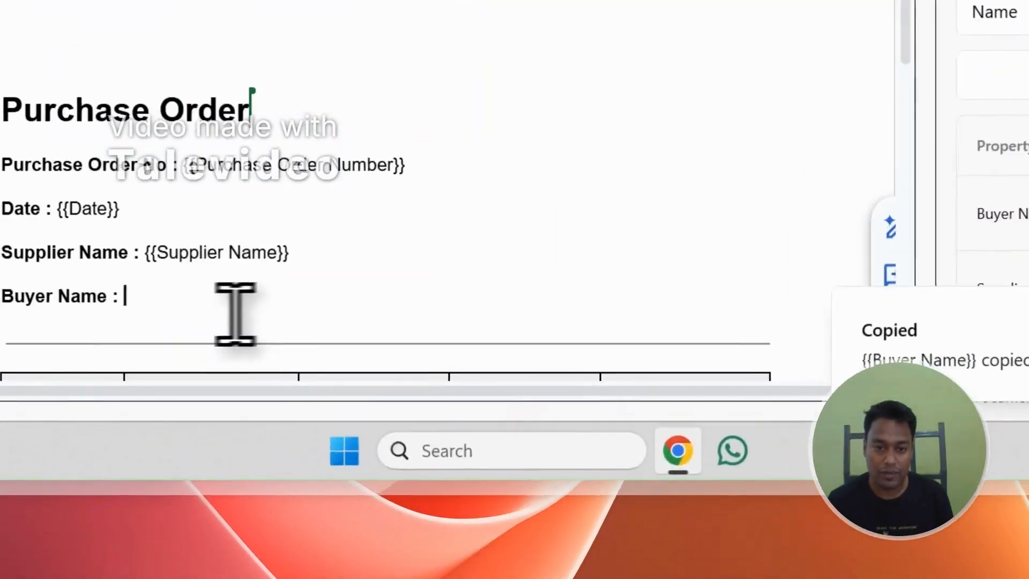
{"action": "key", "text": "ctrl+v"}
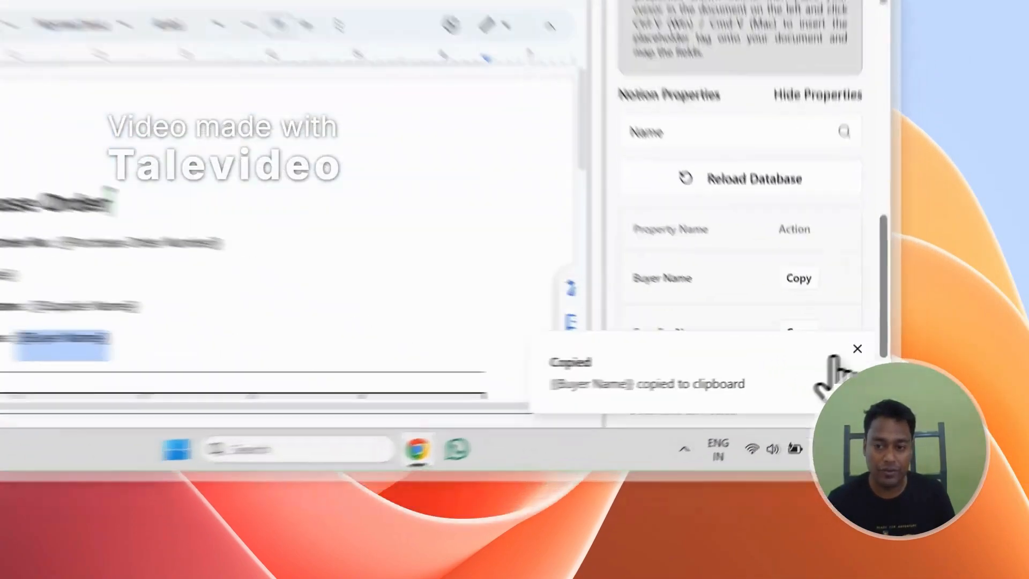
Review the placeholders in the template's header lines, item table and delivery note.
{"action": "left_click", "coordinate": [881, 432]}
{"action": "scroll", "coordinate": [551, 378], "scroll_direction": "down", "scroll_amount": 5}
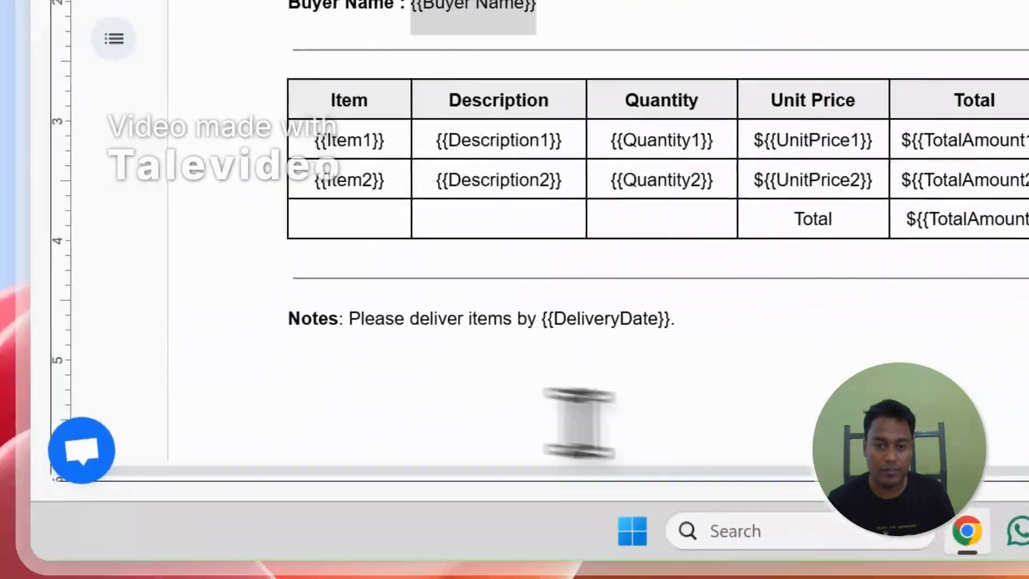
{"action": "scroll", "coordinate": [432, 237], "scroll_direction": "up", "scroll_amount": 5}
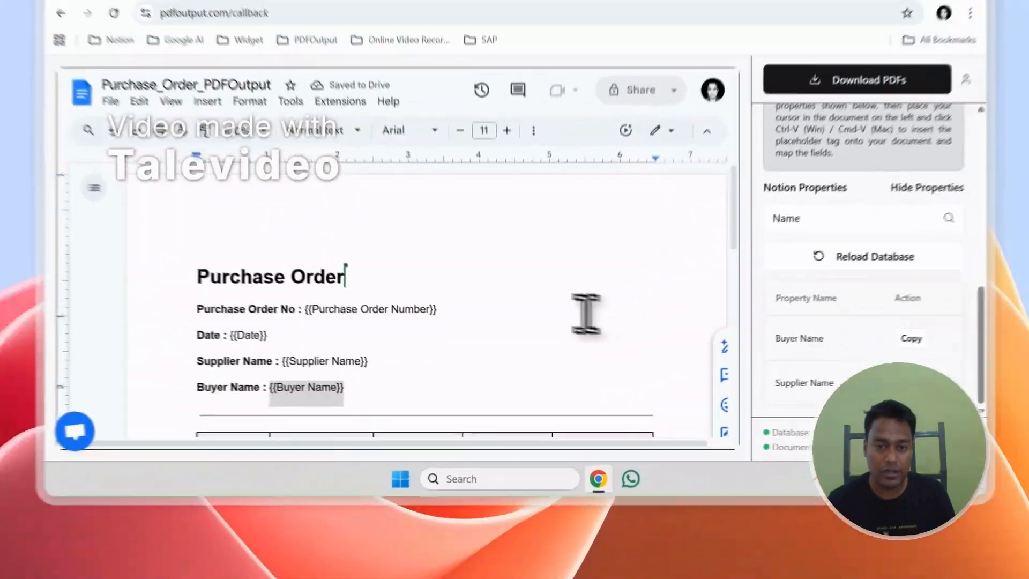
{"action": "scroll", "coordinate": [545, 344], "scroll_direction": "down", "scroll_amount": 3}
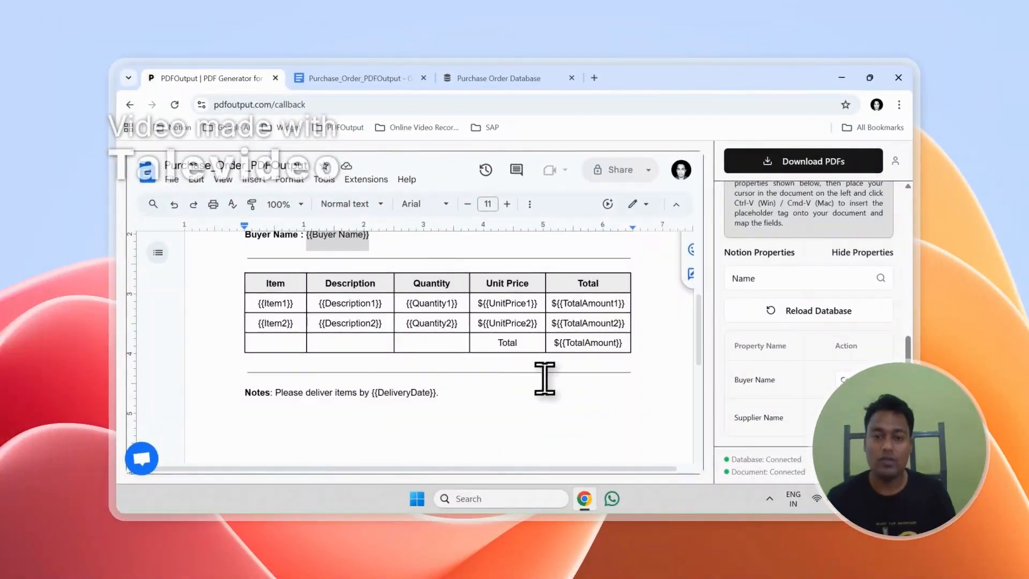
{"action": "scroll", "coordinate": [545, 377], "scroll_direction": "up", "scroll_amount": 3}
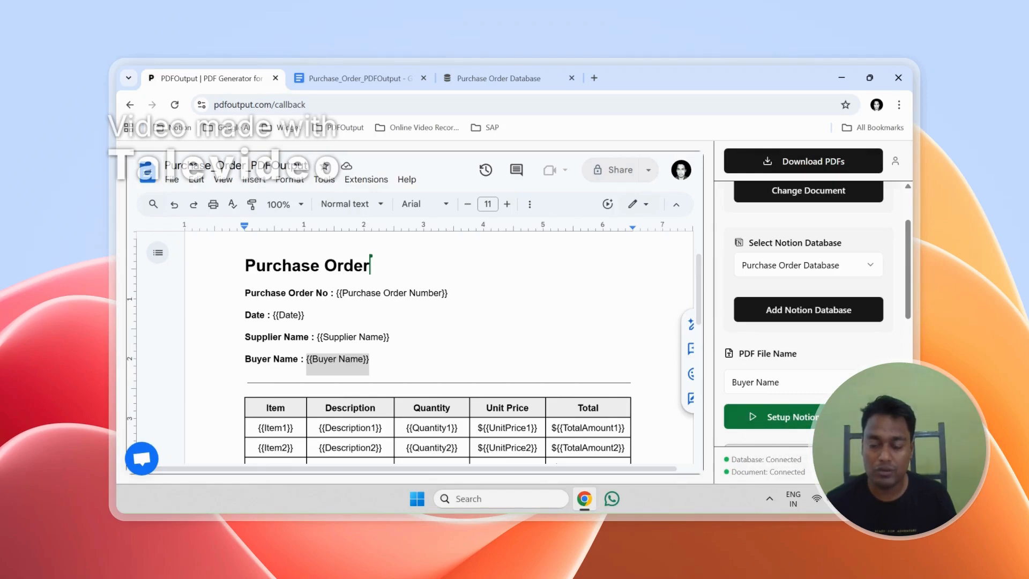
Examine the GeneratePDF, PDFFiles and remaining columns of the Purchase Order Database in Notion, comparing with PDFOutput.
{"action": "left_click", "coordinate": [536, 78]}
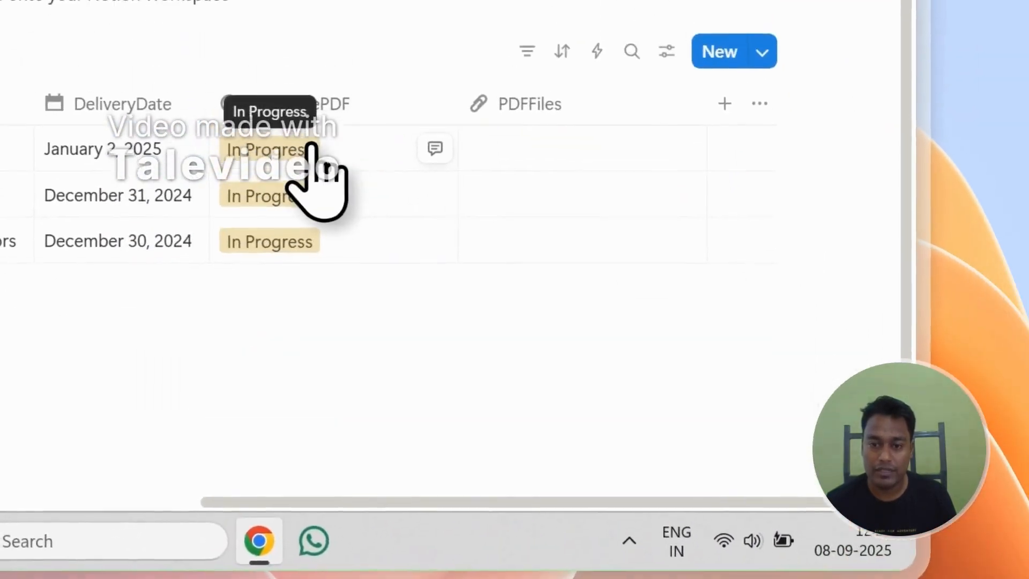
{"action": "left_click", "coordinate": [182, 89]}
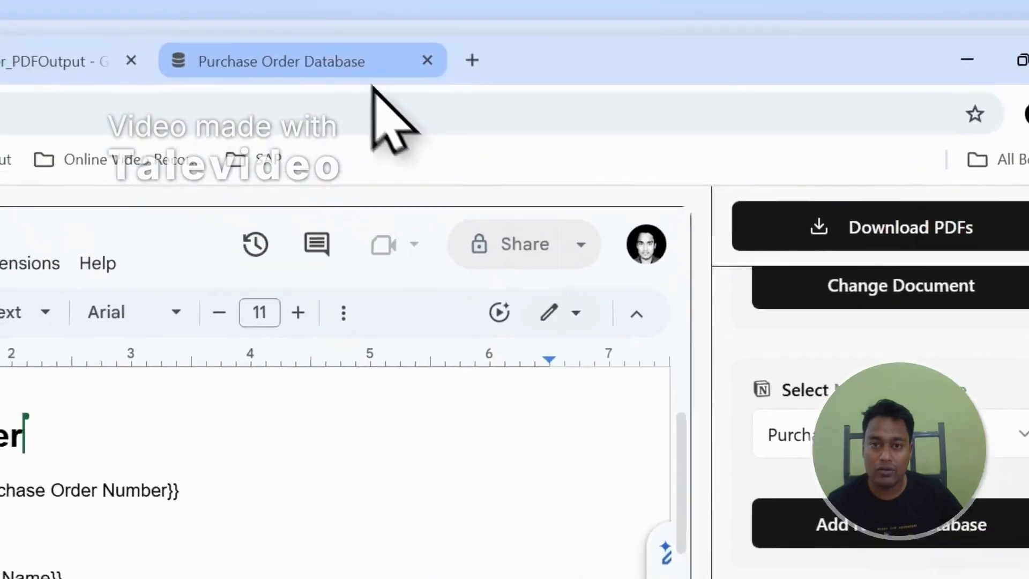
{"action": "left_click", "coordinate": [375, 63]}
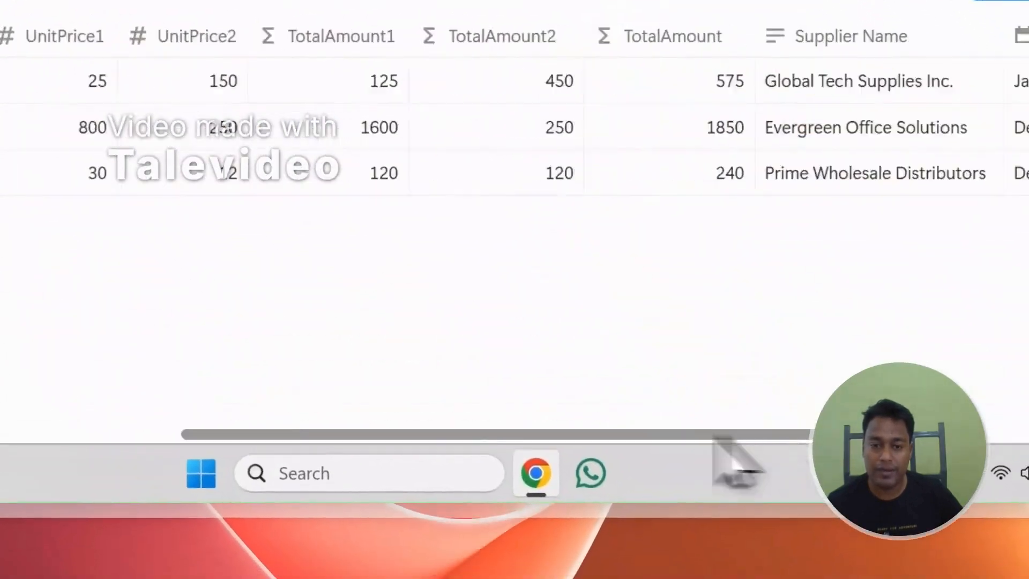
{"action": "left_click_drag", "start_coordinate": [718, 435], "coordinate": [0, 409]}
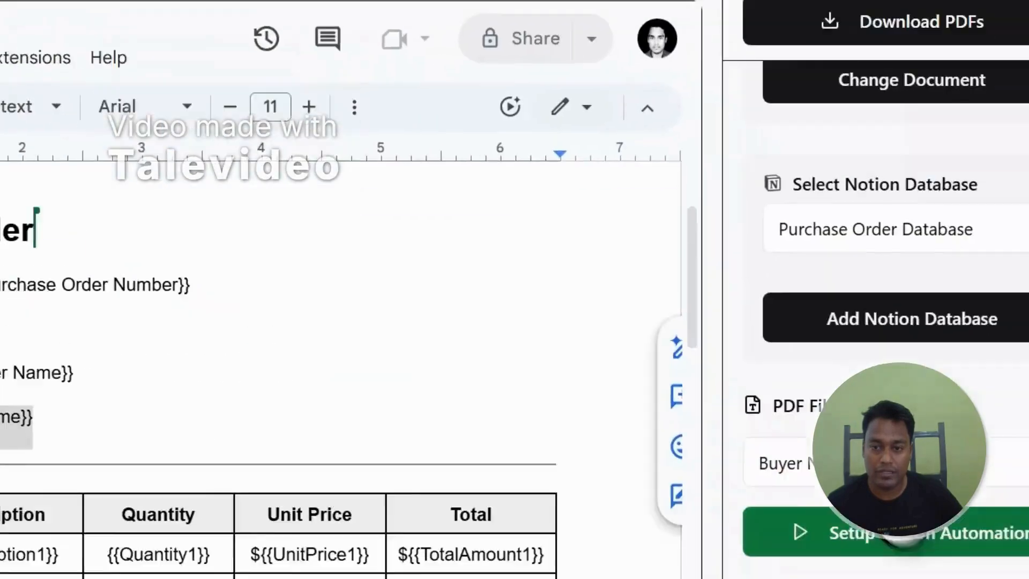
Set the PDF File Name in PDFOutput to the Purchase Order Number property.
{"action": "left_click", "coordinate": [686, 343]}
{"action": "scroll", "coordinate": [655, 294], "scroll_direction": "down", "scroll_amount": 5}
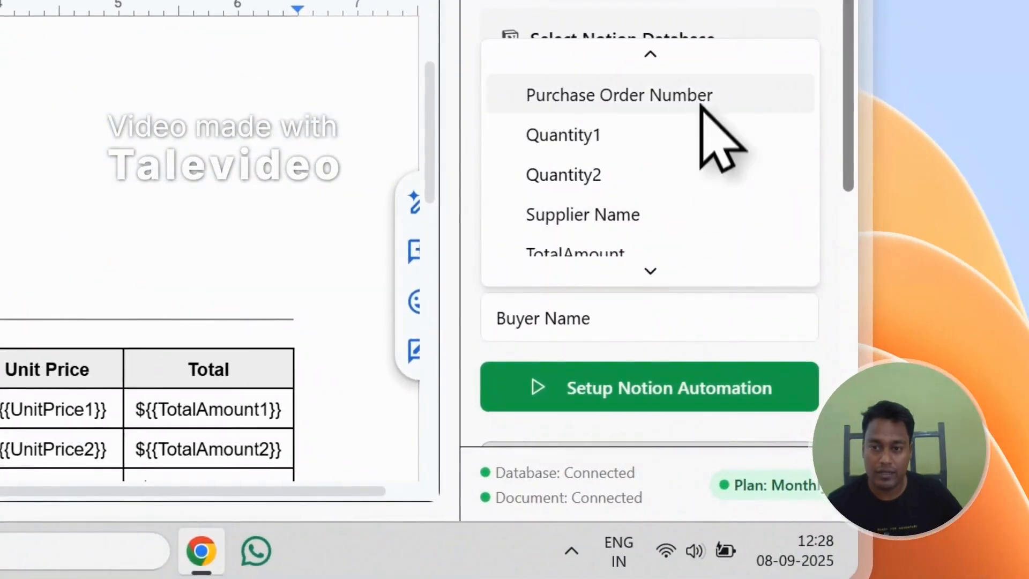
{"action": "scroll", "coordinate": [706, 375], "scroll_direction": "up", "scroll_amount": 3}
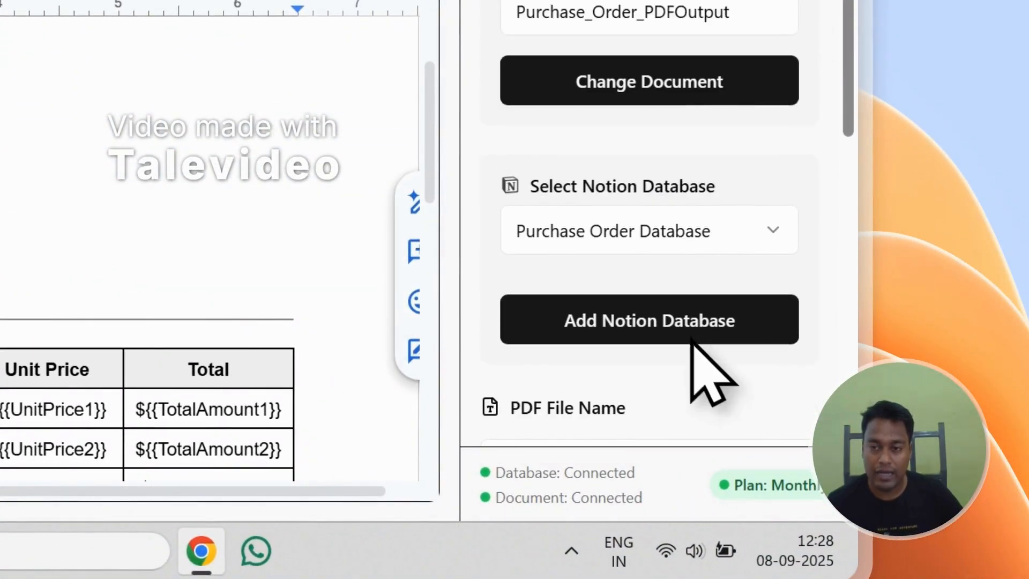
{"action": "scroll", "coordinate": [686, 362], "scroll_direction": "down", "scroll_amount": 7}
{"action": "left_click", "coordinate": [687, 128]}
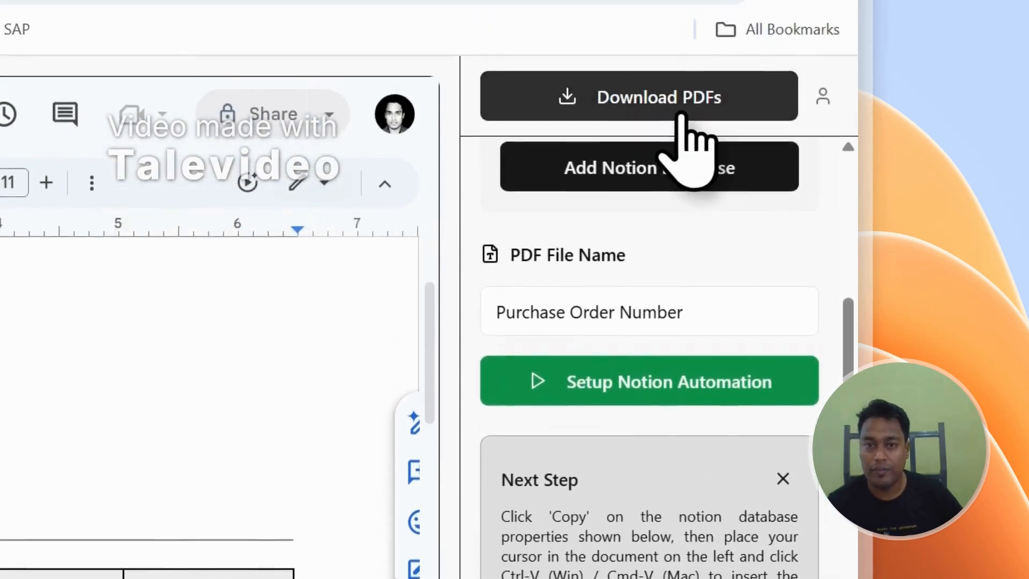
Check the GeneratePDF column in Notion and set up the Notion automation in PDFOutput for automatic PDF generation.
{"action": "left_click", "coordinate": [306, 83]}
{"action": "scroll", "coordinate": [348, 465], "scroll_direction": "right", "scroll_amount": 10}
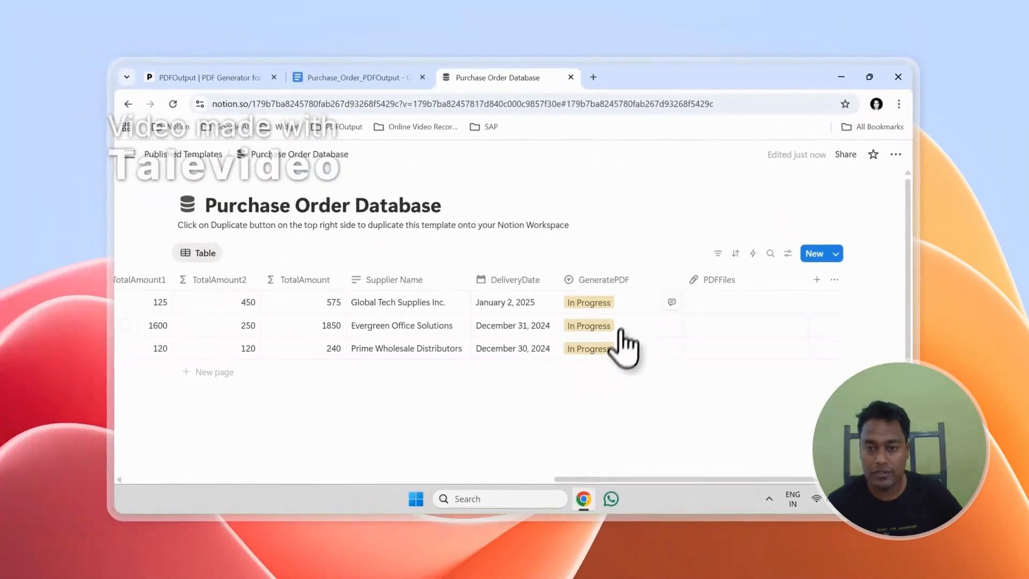
{"action": "left_click", "coordinate": [353, 78]}
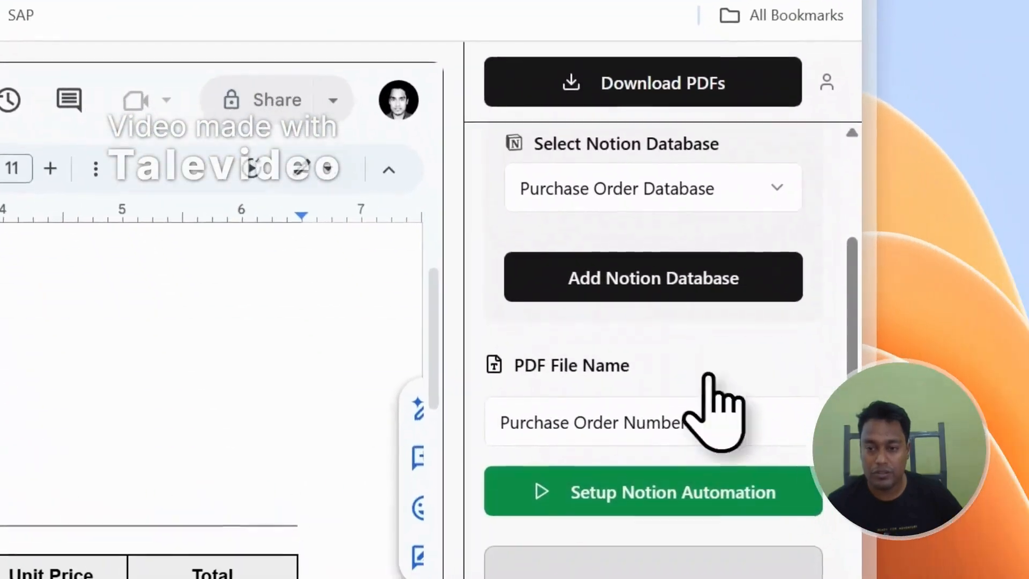
{"action": "left_click", "coordinate": [662, 509]}
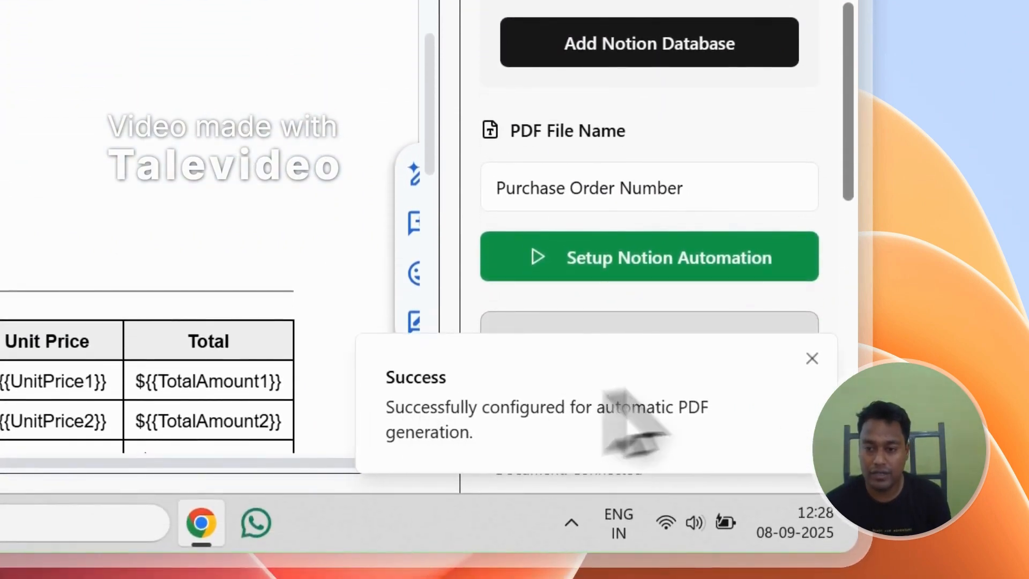
{"action": "left_click", "coordinate": [809, 356]}
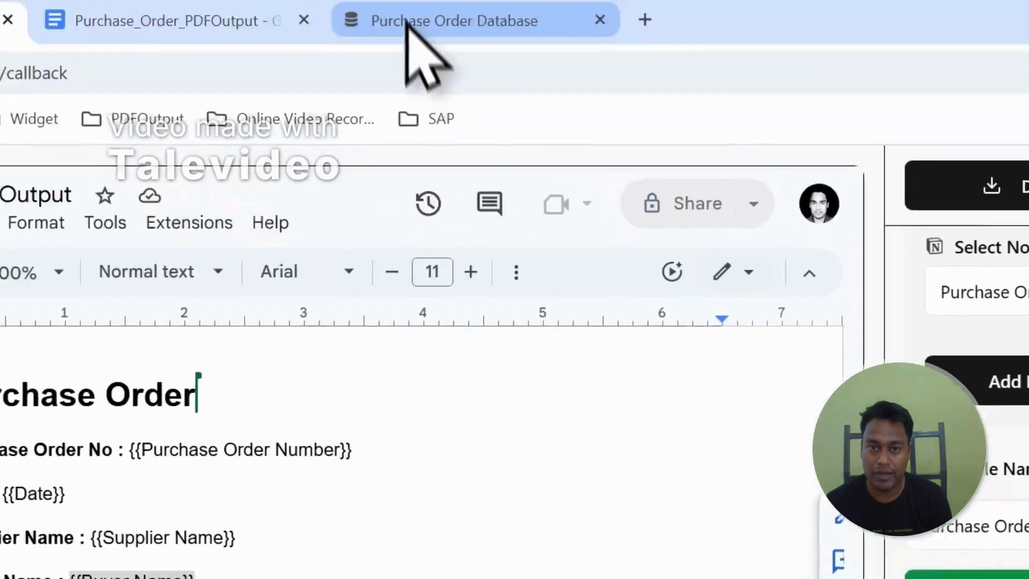
Switch to the Purchase Order Database, set GeneratePDF for the PO-002 row to Ready to Generate, and narrow the GeneratePDF column.
{"action": "left_click", "coordinate": [409, 27]}
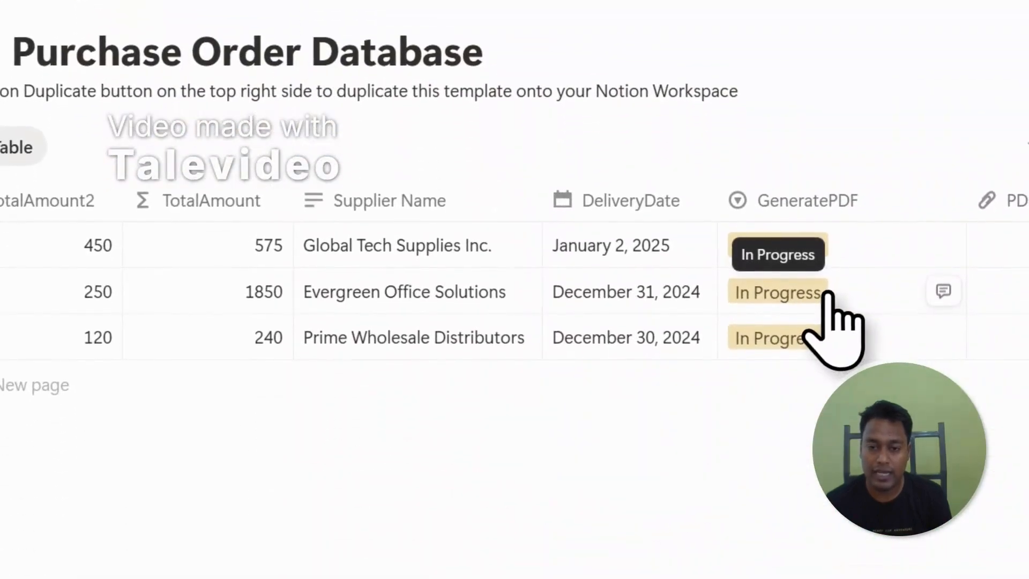
{"action": "left_click", "coordinate": [828, 305]}
{"action": "key", "text": "Escape"}
{"action": "key", "text": "Escape"}
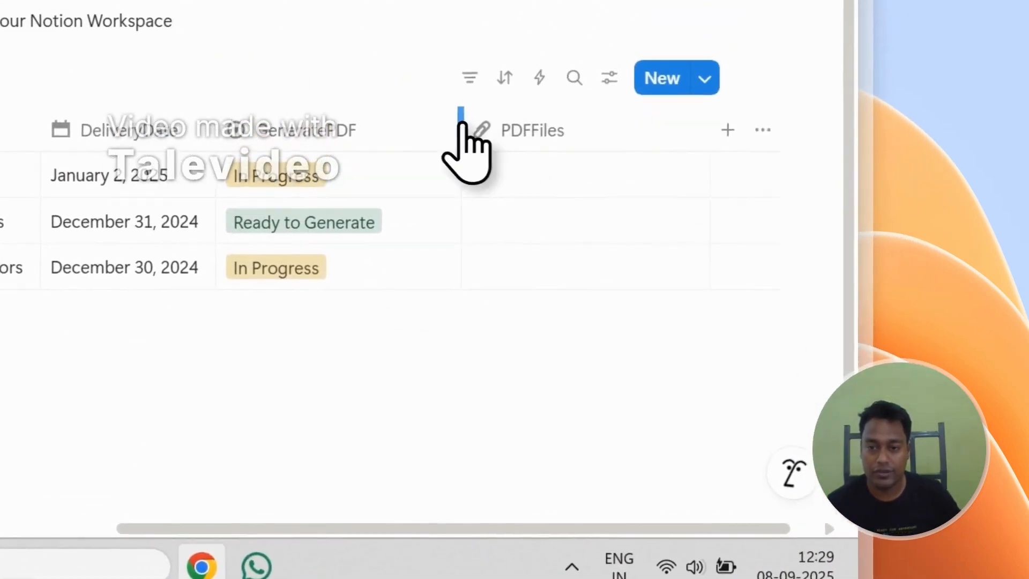
{"action": "left_click_drag", "start_coordinate": [461, 124], "coordinate": [414, 131]}
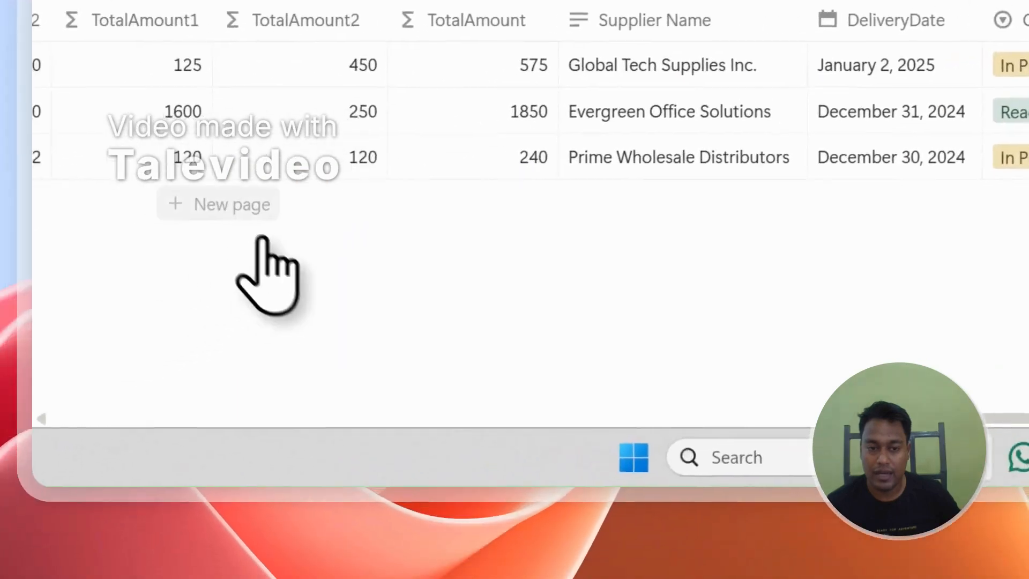
Add a new page to the Purchase Order Database with the Purchase Order Number PO-004.
{"action": "left_click", "coordinate": [252, 209]}
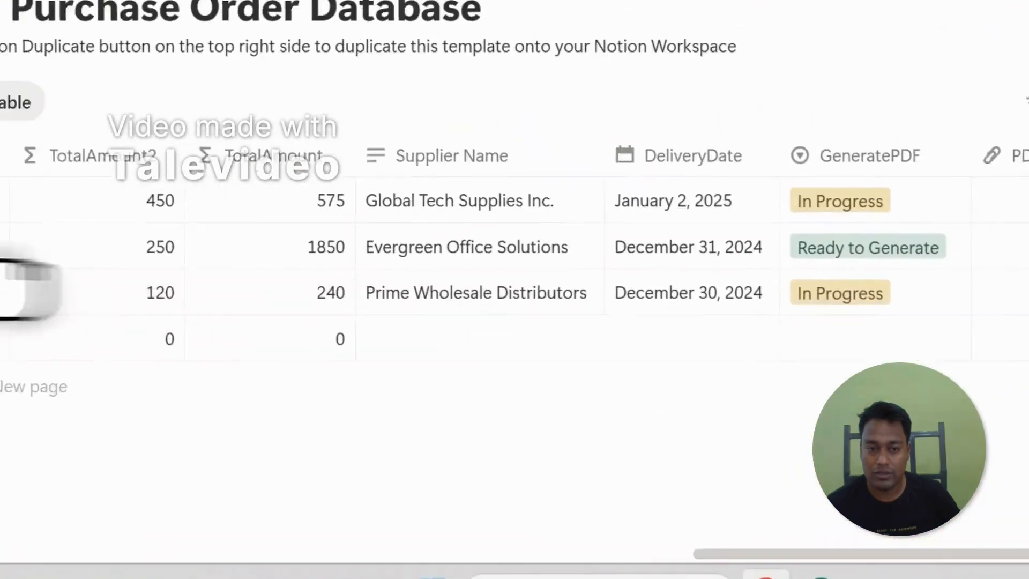
{"action": "left_click", "coordinate": [108, 281]}
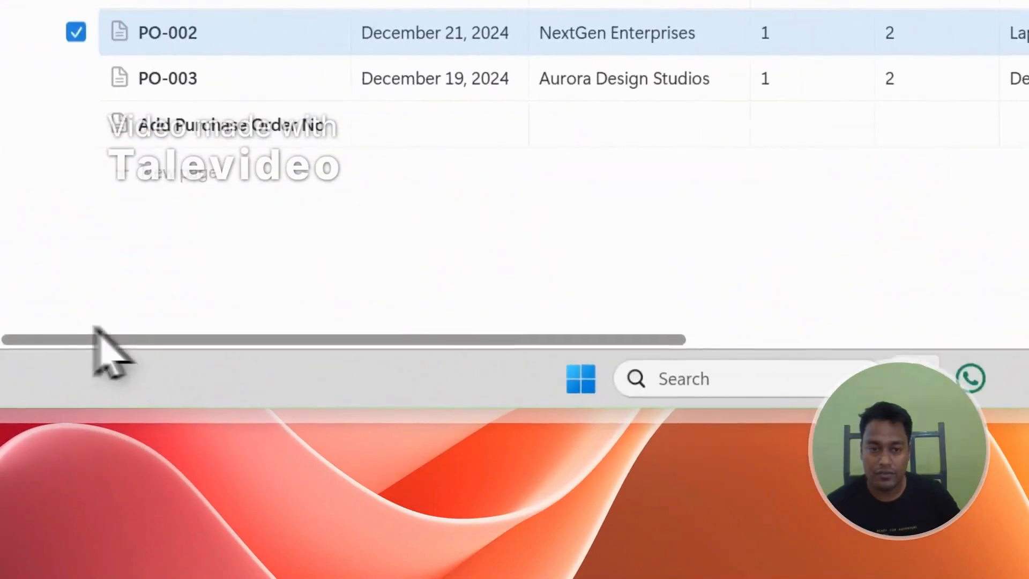
{"action": "left_click", "coordinate": [347, 124]}
{"action": "key", "text": "ctrl+a"}
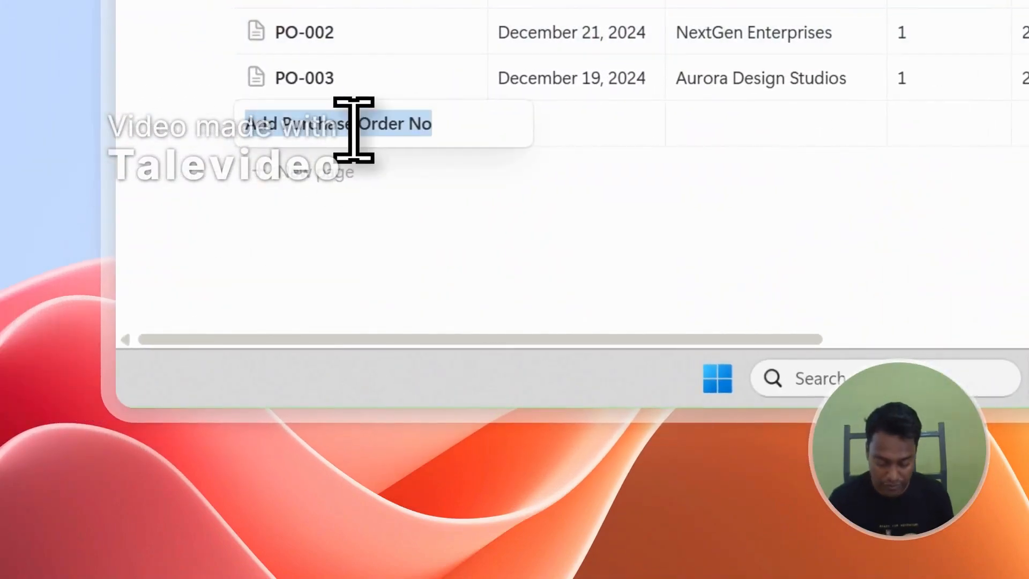
{"action": "key", "text": "Tab"}
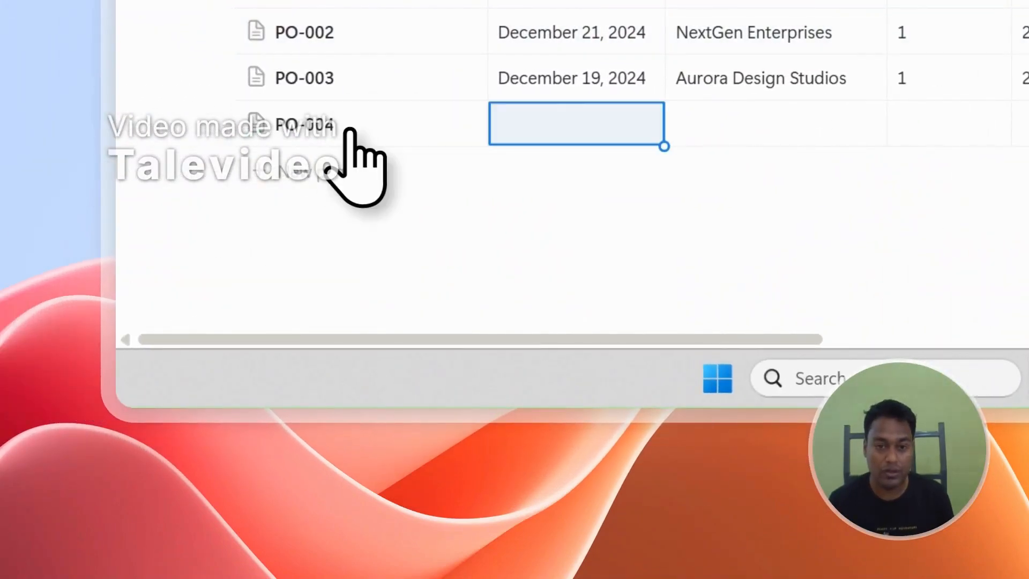
Set the Date of the PO-004 row to September 9, 2025.
{"action": "left_click", "coordinate": [542, 123]}
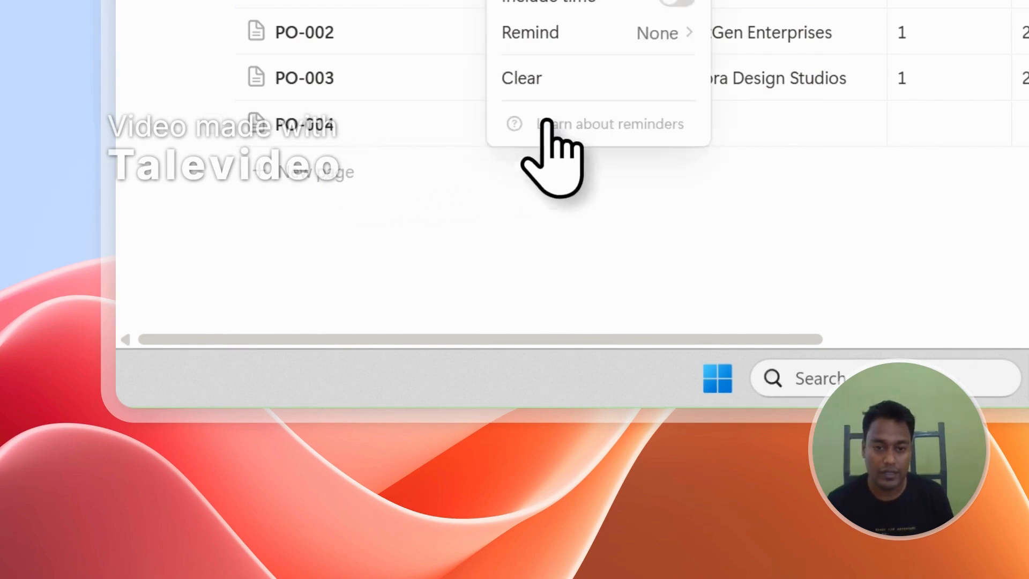
{"action": "left_click", "coordinate": [531, 225]}
{"action": "key", "text": "Escape"}
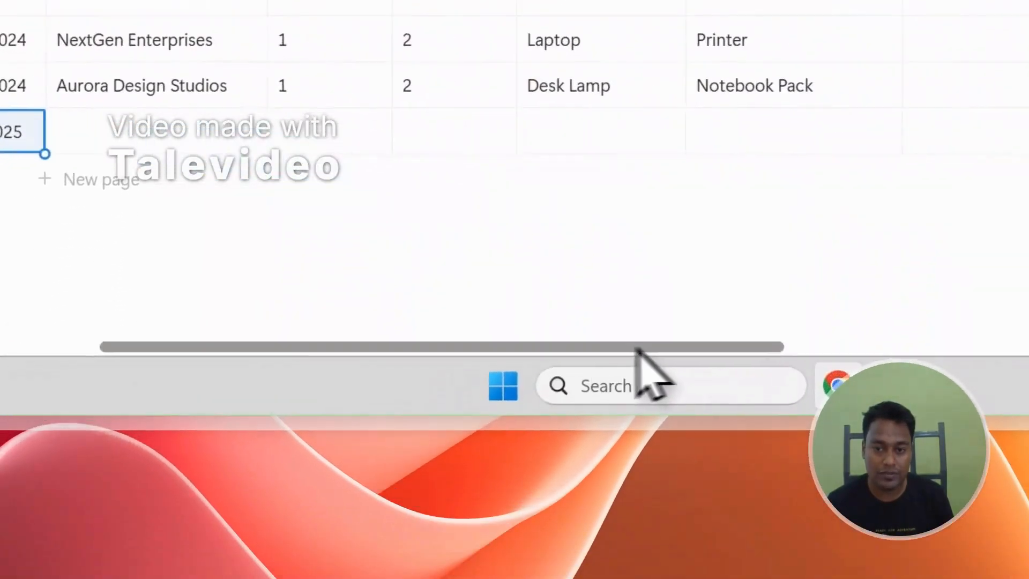
Fill the PO-004 row with Buyer Name "Buyer C", Item1 12, Item2 12 and Description1 "Item - 1".
{"action": "scroll", "coordinate": [638, 350], "scroll_direction": "left", "scroll_amount": 2}
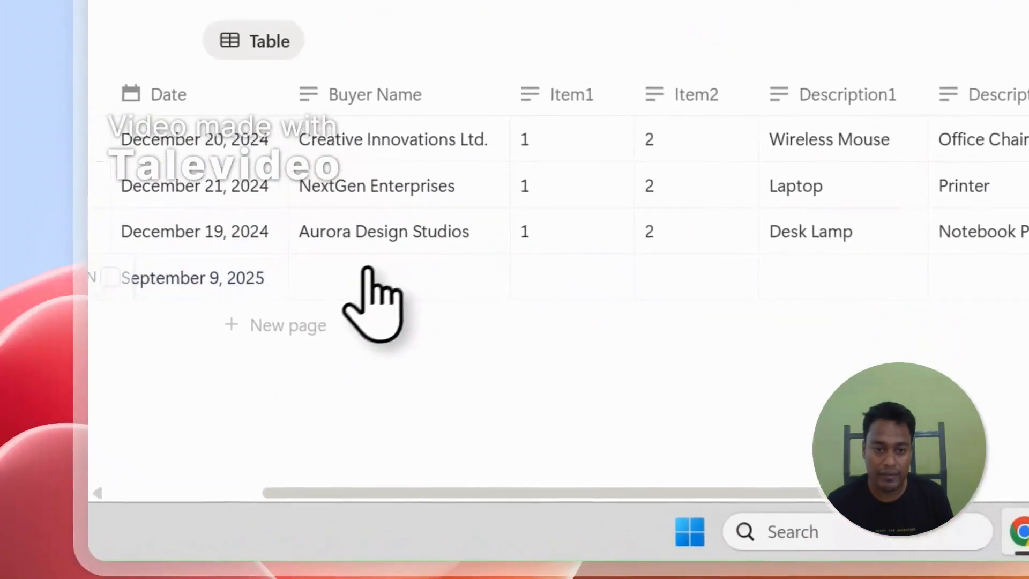
{"action": "left_click", "coordinate": [173, 133]}
{"action": "type", "text": "bU"}
{"action": "type", "text": "YE"}
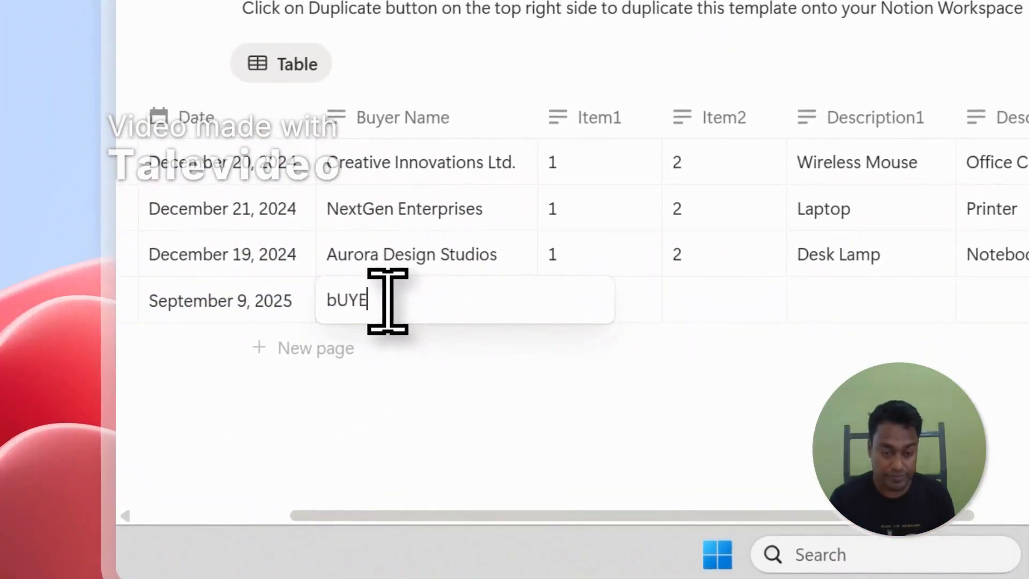
{"action": "key", "text": "BackSpace"}
{"action": "key", "text": "BackSpace"}
{"action": "key", "text": "BackSpace"}
{"action": "key", "text": "BackSpace"}
{"action": "type", "text": "Buyer C"}
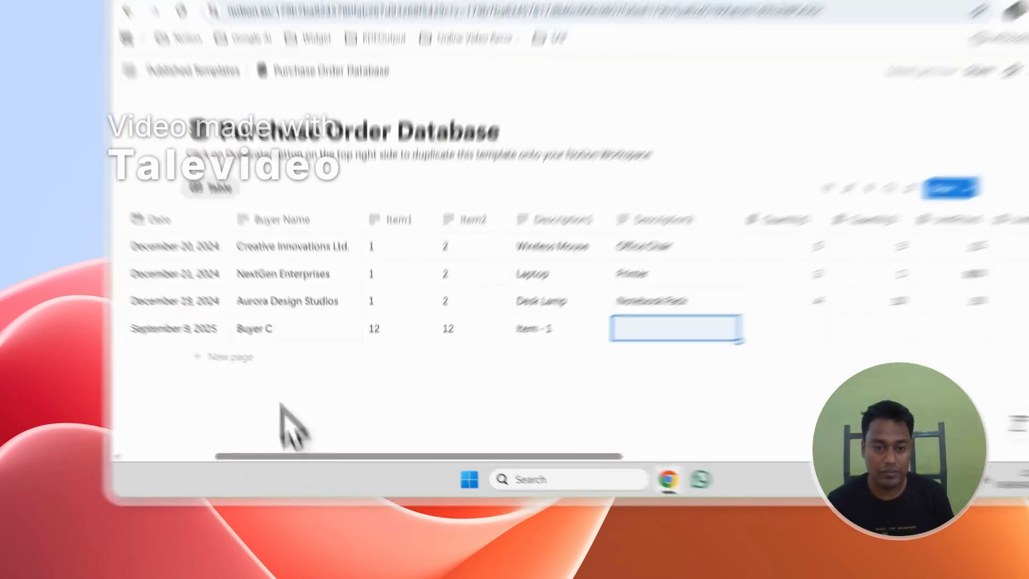
Set GeneratePDF for the PO-004 row to Ready to Generate.
{"action": "left_click_drag", "start_coordinate": [263, 479], "coordinate": [182, 479]}
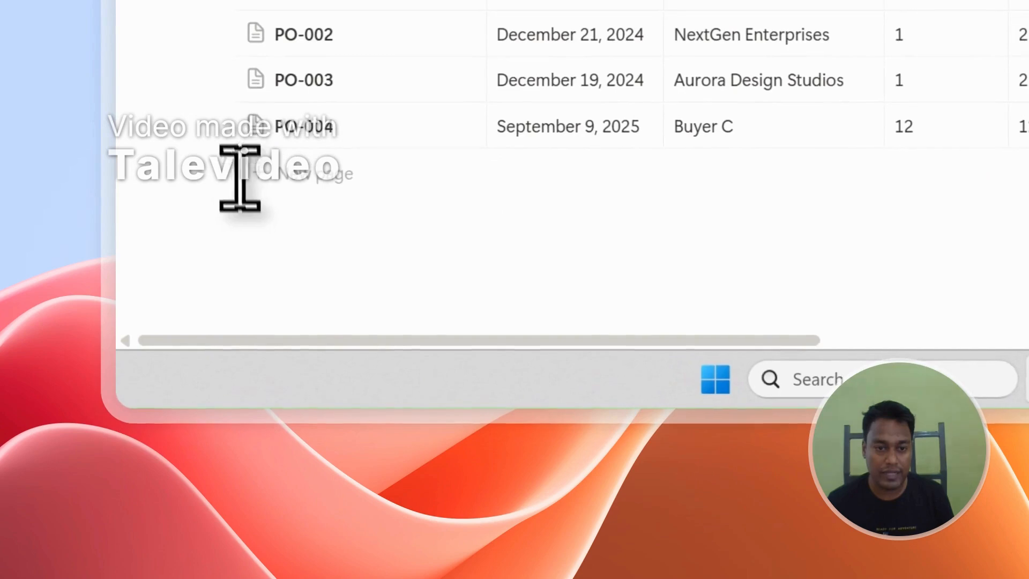
{"action": "left_click", "coordinate": [219, 139]}
{"action": "left_click_drag", "start_coordinate": [574, 340], "coordinate": [1028, 355]}
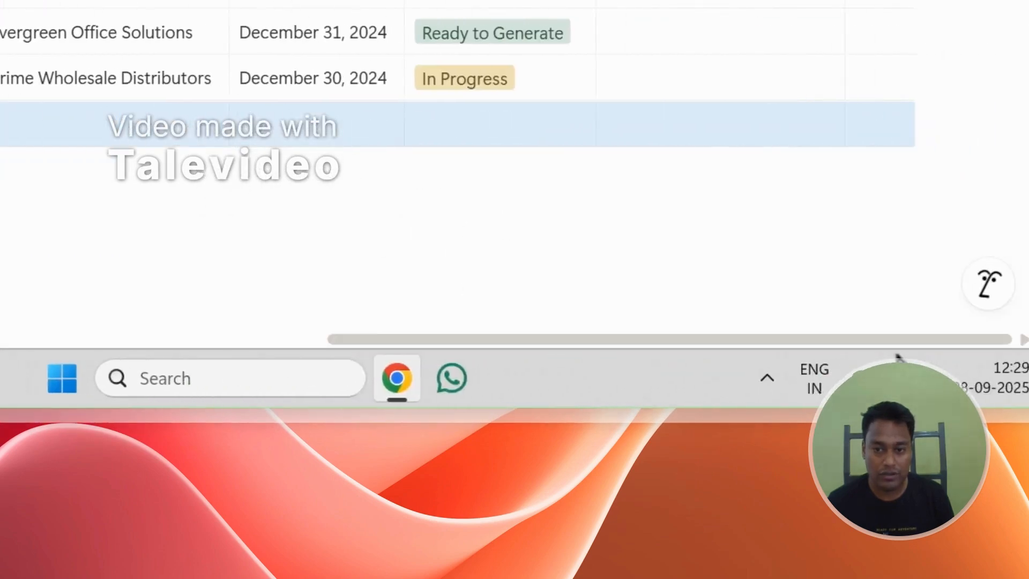
{"action": "left_click", "coordinate": [504, 129]}
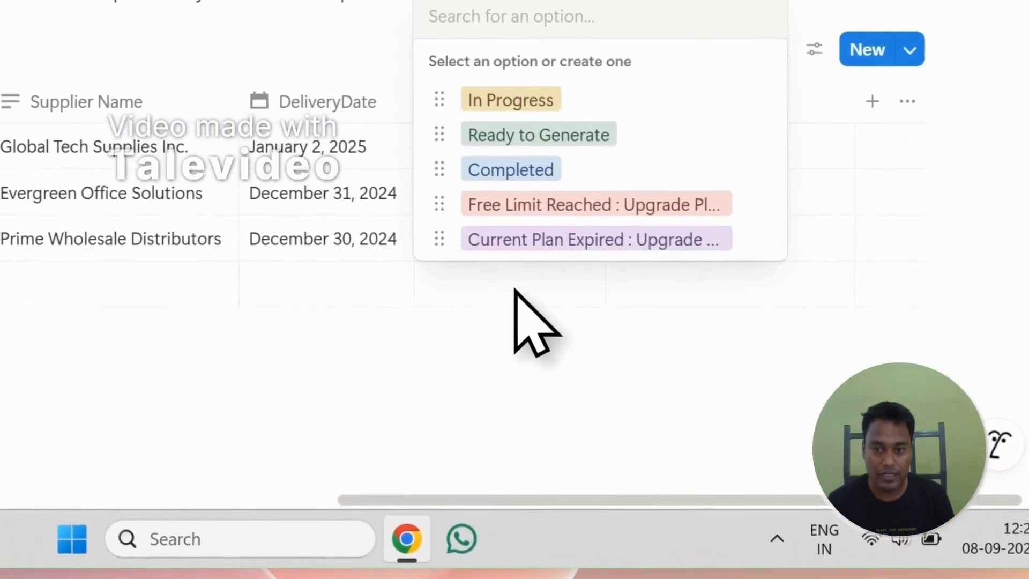
{"action": "left_click", "coordinate": [547, 138]}
{"action": "left_click", "coordinate": [623, 413]}
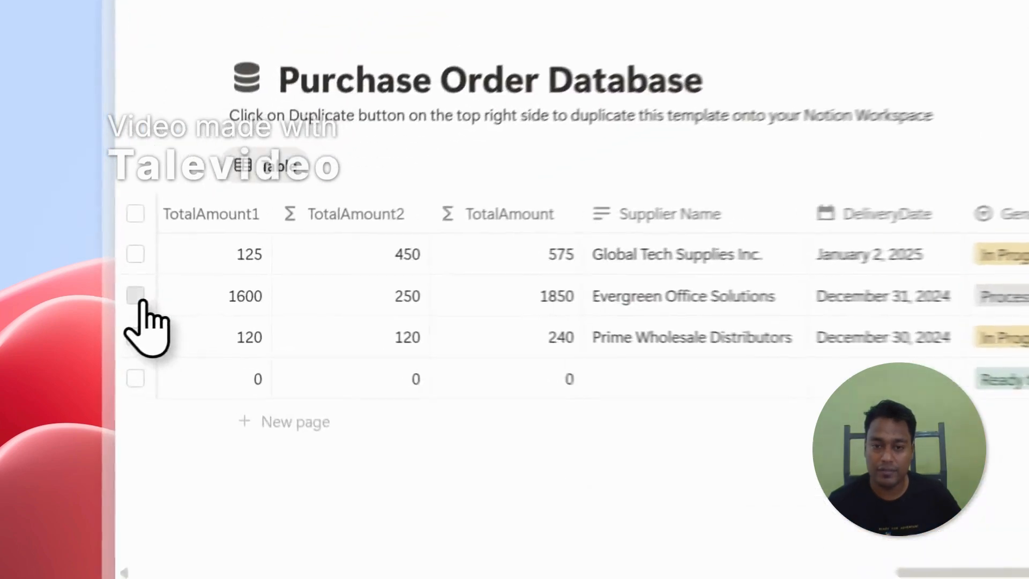
Open PO-002.pdf from the PDFFiles column and check its order number, supplier name, buyer name and item table.
{"action": "left_click", "coordinate": [127, 325]}
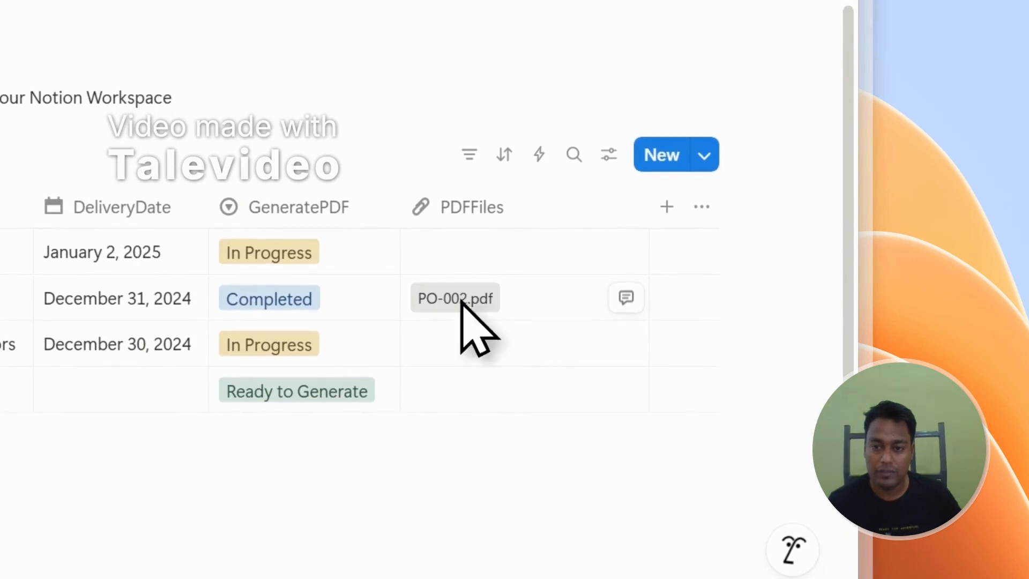
{"action": "left_click", "coordinate": [461, 299]}
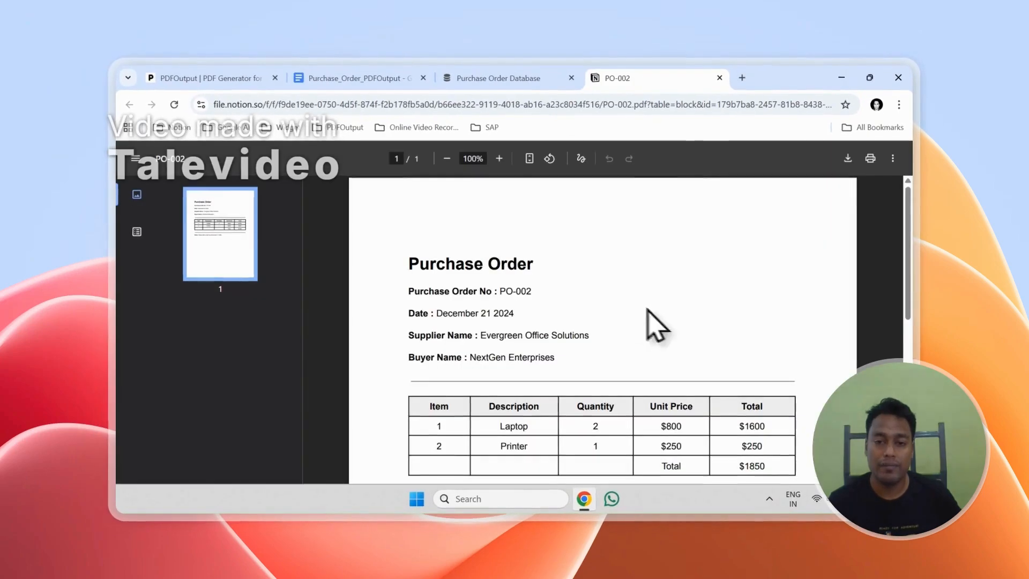
{"action": "scroll", "coordinate": [606, 311], "scroll_direction": "down", "scroll_amount": 5}
{"action": "scroll", "coordinate": [606, 310], "scroll_direction": "up", "scroll_amount": 5}
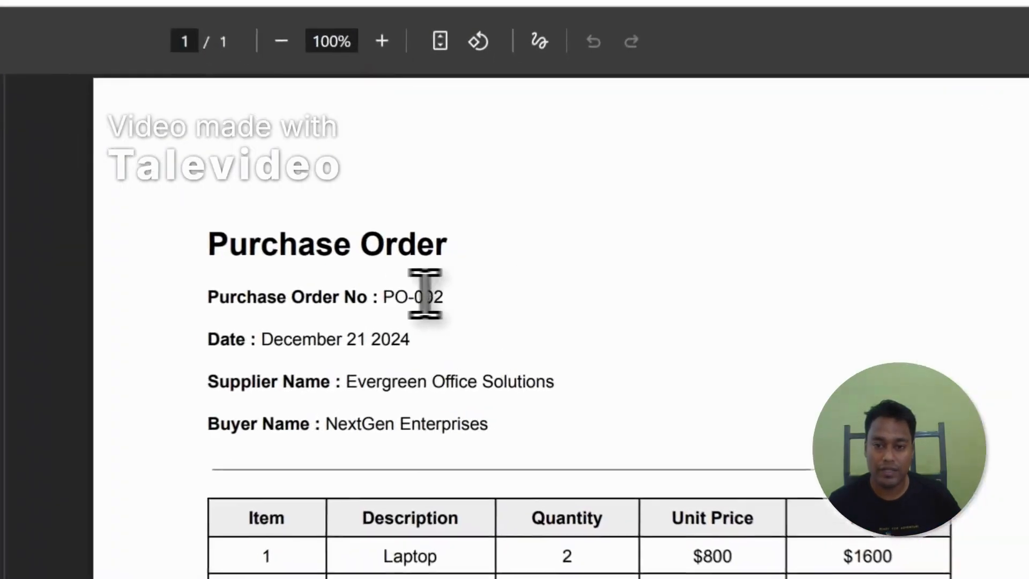
{"action": "left_click_drag", "start_coordinate": [505, 293], "coordinate": [396, 326]}
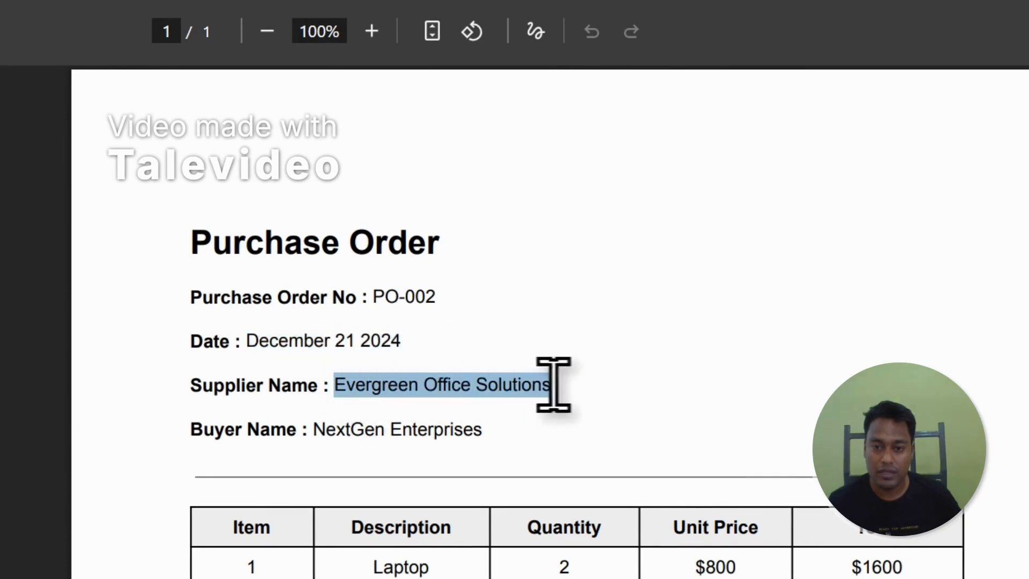
{"action": "left_click_drag", "start_coordinate": [303, 429], "coordinate": [471, 429]}
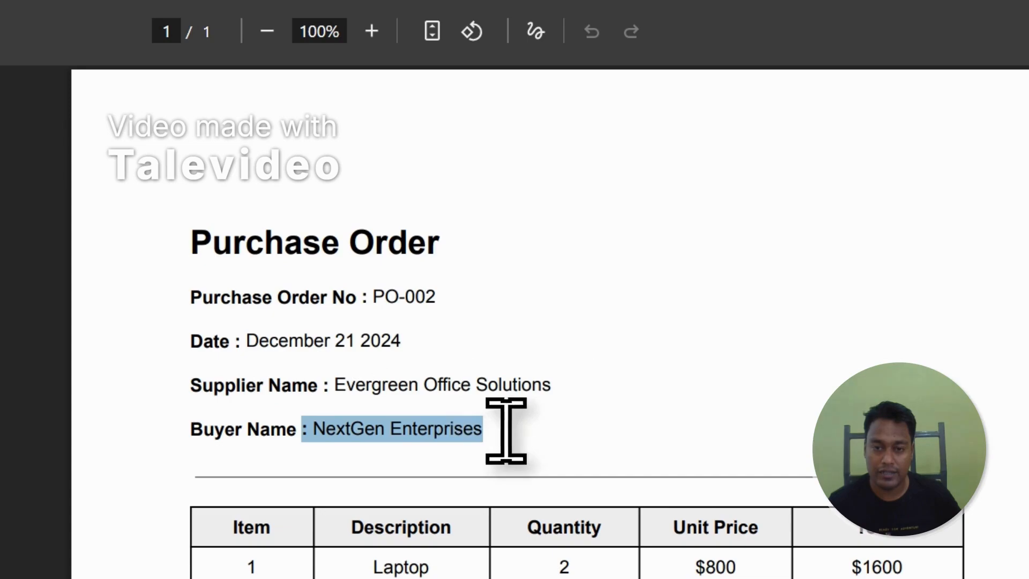
Return to the database, open PO-004.pdf from PDFFiles, and check its order number, buyer name and item details.
{"action": "left_click", "coordinate": [443, 40]}
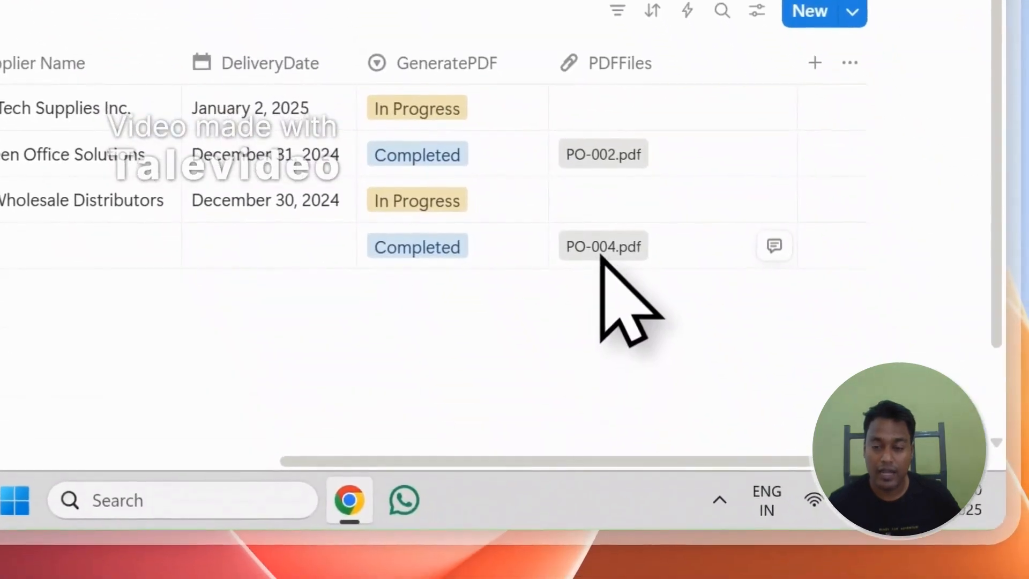
{"action": "left_click", "coordinate": [590, 245]}
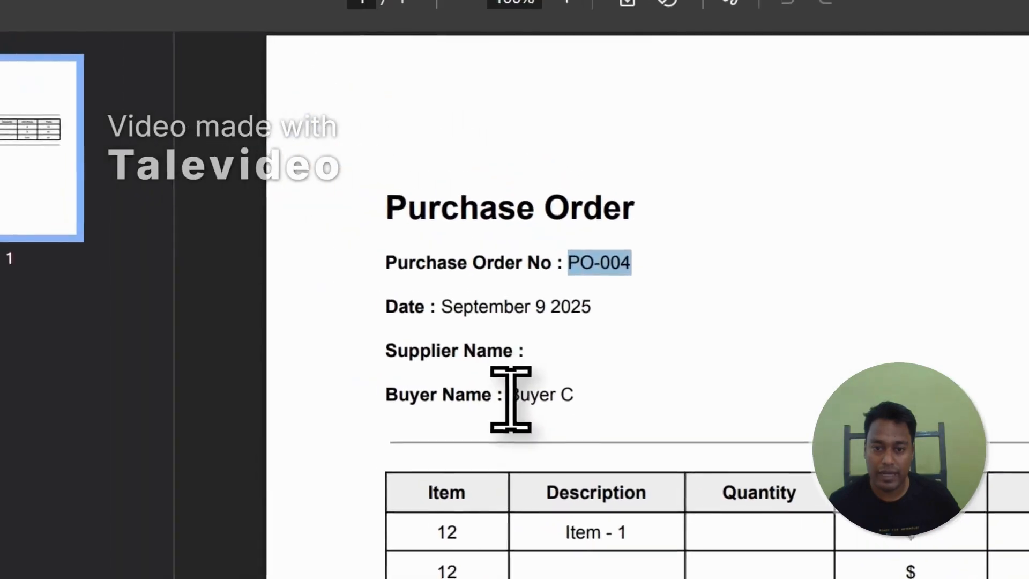
{"action": "left_click_drag", "start_coordinate": [120, 215], "coordinate": [186, 215]}
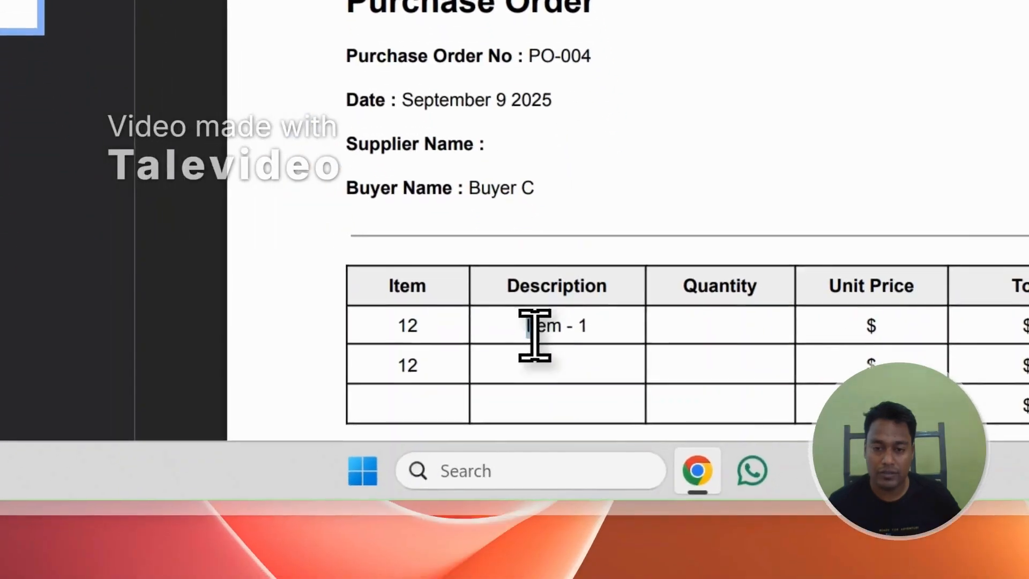
{"action": "left_click_drag", "start_coordinate": [555, 443], "coordinate": [646, 456]}
{"action": "scroll", "coordinate": [620, 207], "scroll_direction": "down", "scroll_amount": 3}
{"action": "scroll", "coordinate": [804, 292], "scroll_direction": "up", "scroll_amount": 2}
Select the PO-004 row in the Purchase Order Database and compare its data with the PDF.
{"action": "left_click", "coordinate": [486, 53]}
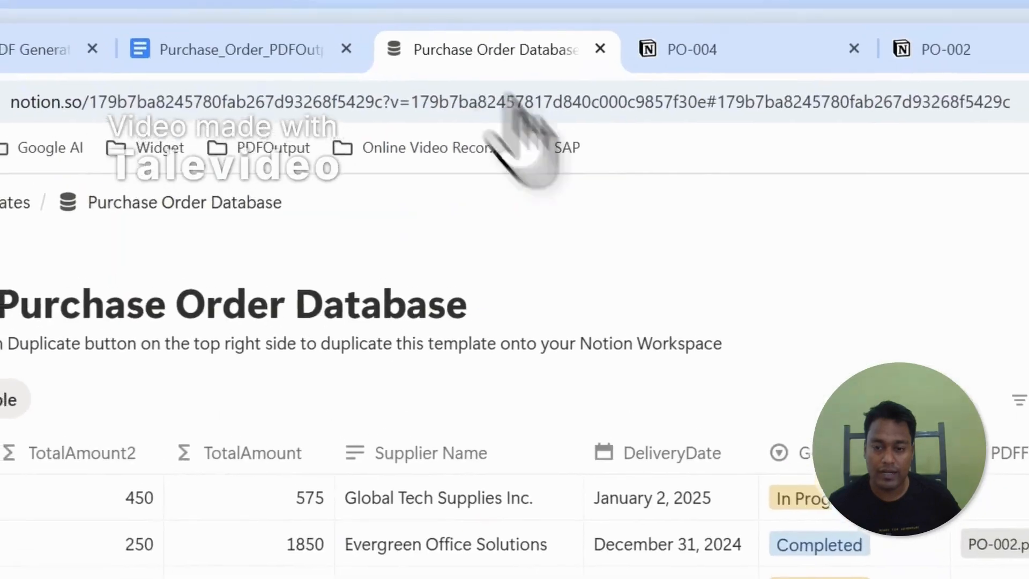
{"action": "left_click_drag", "start_coordinate": [602, 471], "coordinate": [56, 391]}
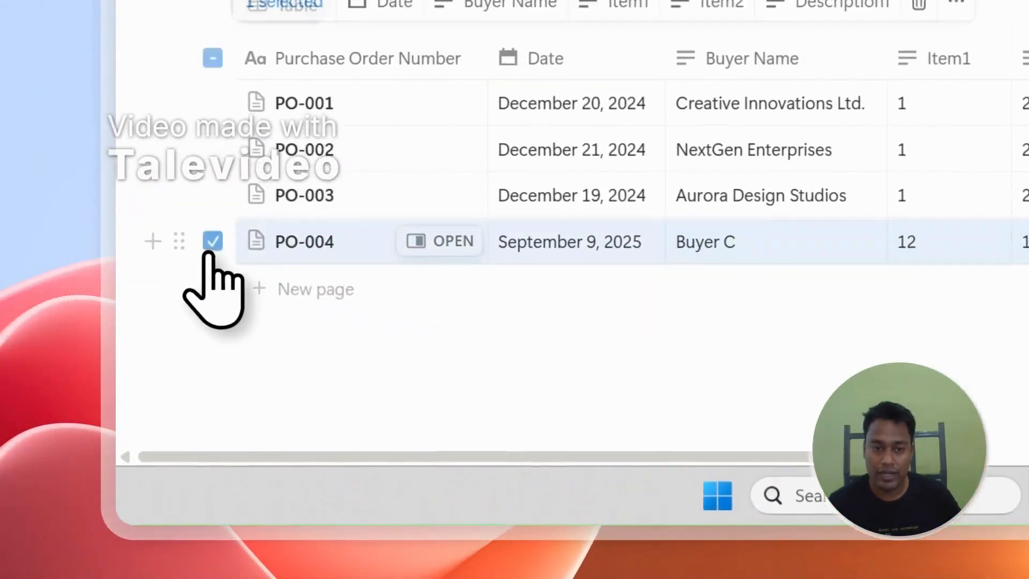
{"action": "left_click", "coordinate": [212, 124]}
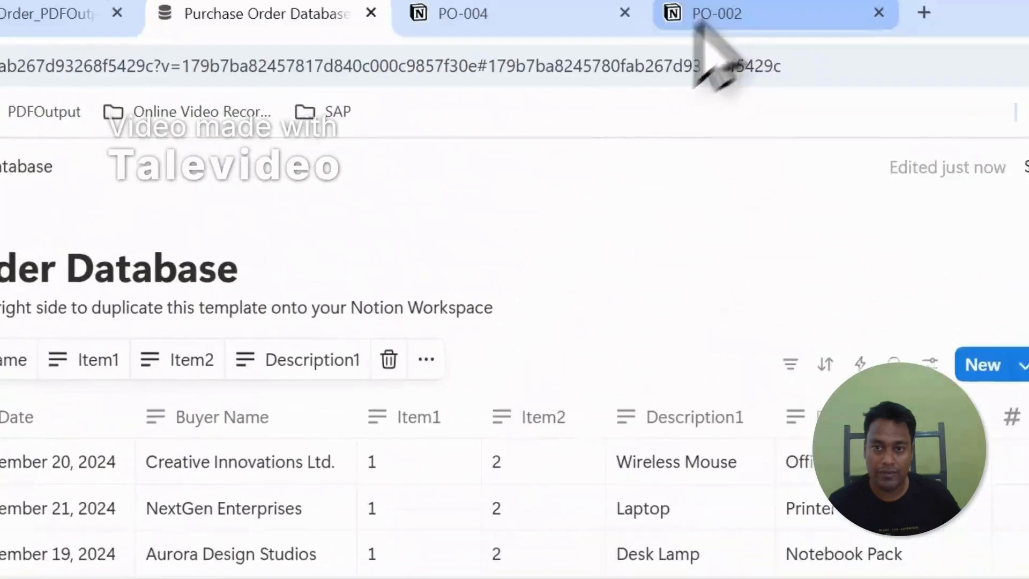
Revisit the generated PO-002 and PO-004 PDFs and the database's PDFFiles column, and return to the PDFOutput template.
{"action": "left_click", "coordinate": [697, 24]}
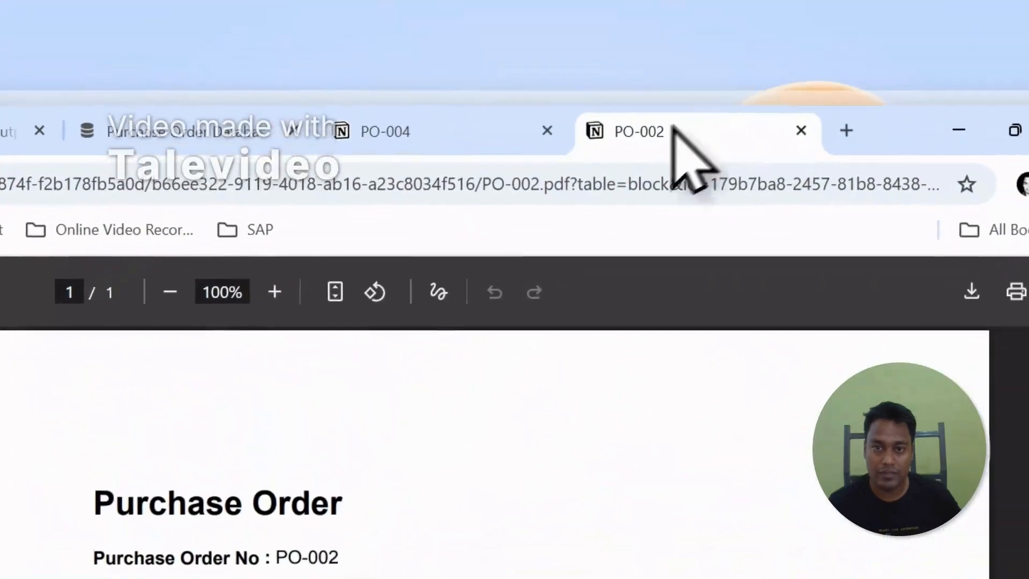
{"action": "scroll", "coordinate": [455, 576], "scroll_direction": "up", "scroll_amount": 5}
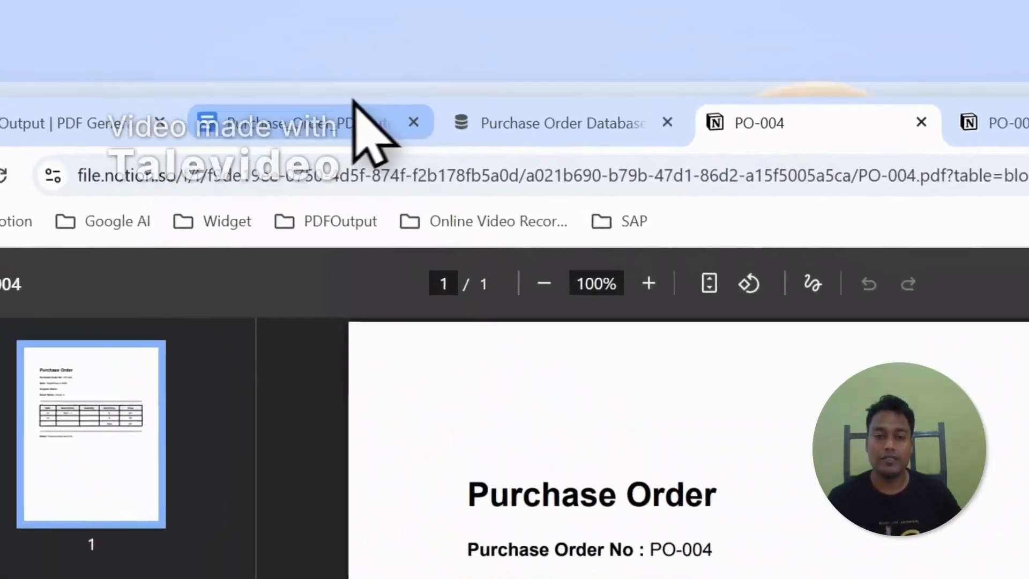
{"action": "left_click", "coordinate": [549, 125]}
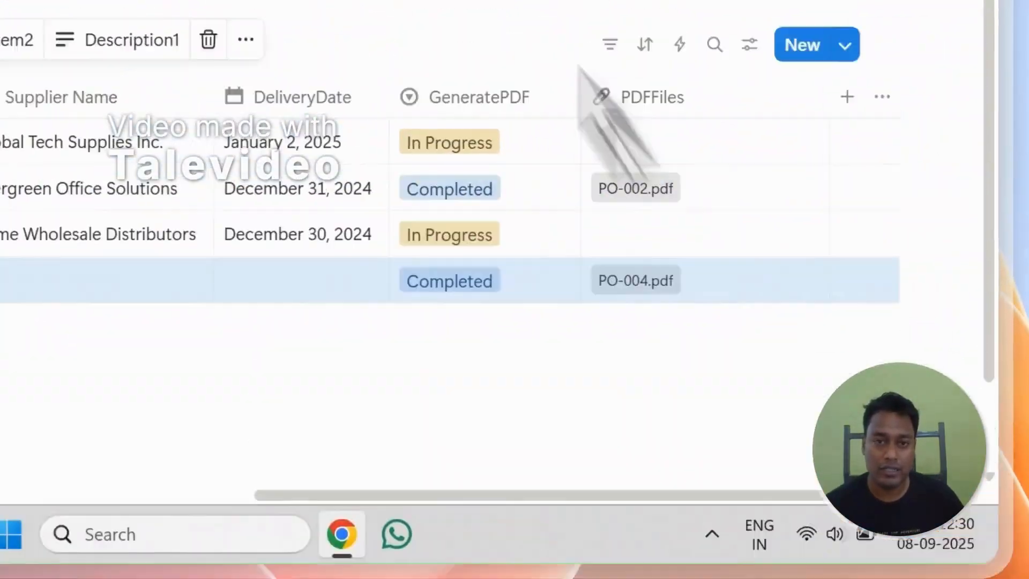
{"action": "left_click", "coordinate": [292, 83]}
{"action": "scroll", "coordinate": [619, 335], "scroll_direction": "down", "scroll_amount": 4}
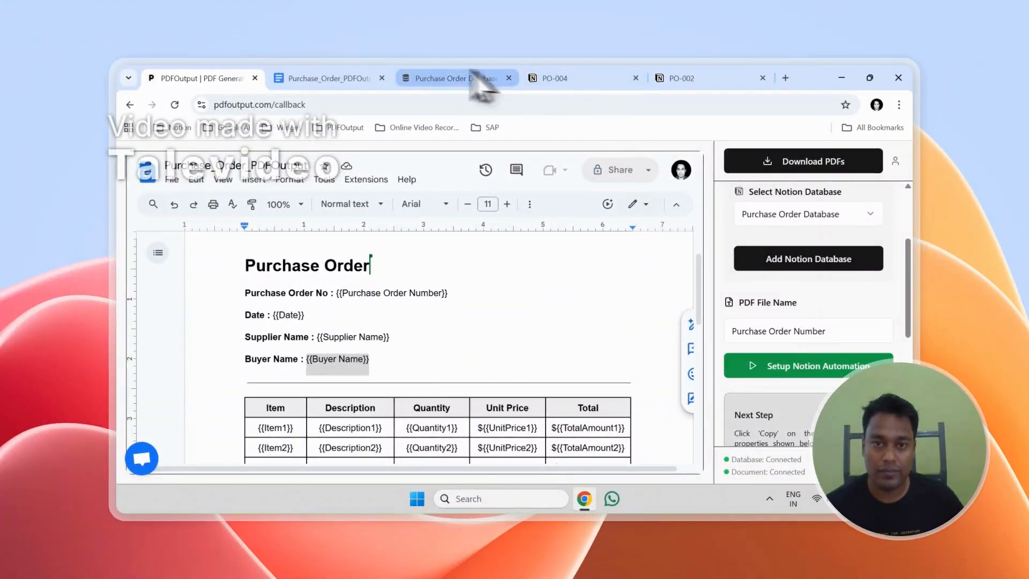
Compare the Purchase Order Database in Notion with the PDFOutput template and its Notion automation settings.
{"action": "left_click", "coordinate": [440, 76]}
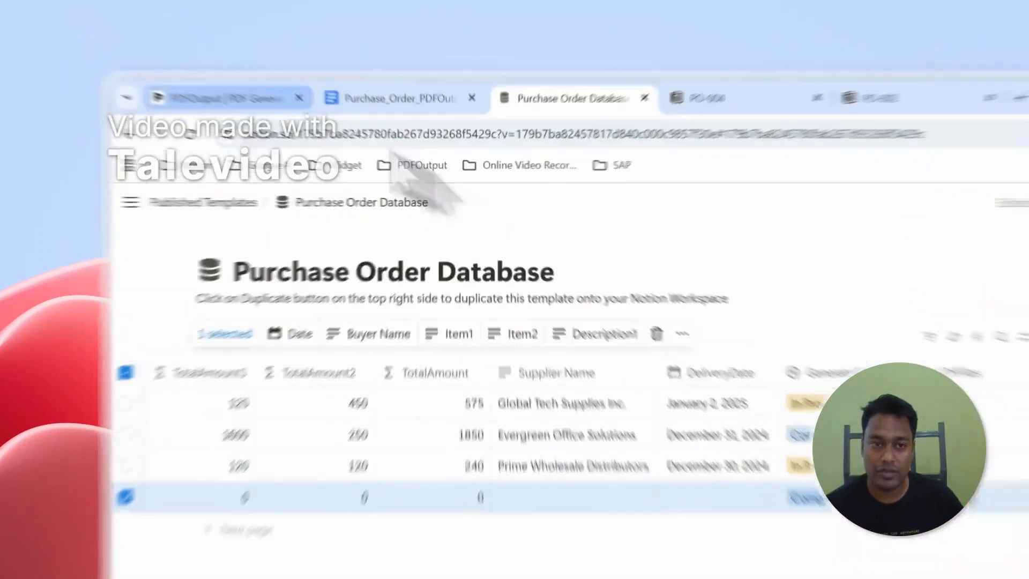
{"action": "left_click", "coordinate": [198, 78]}
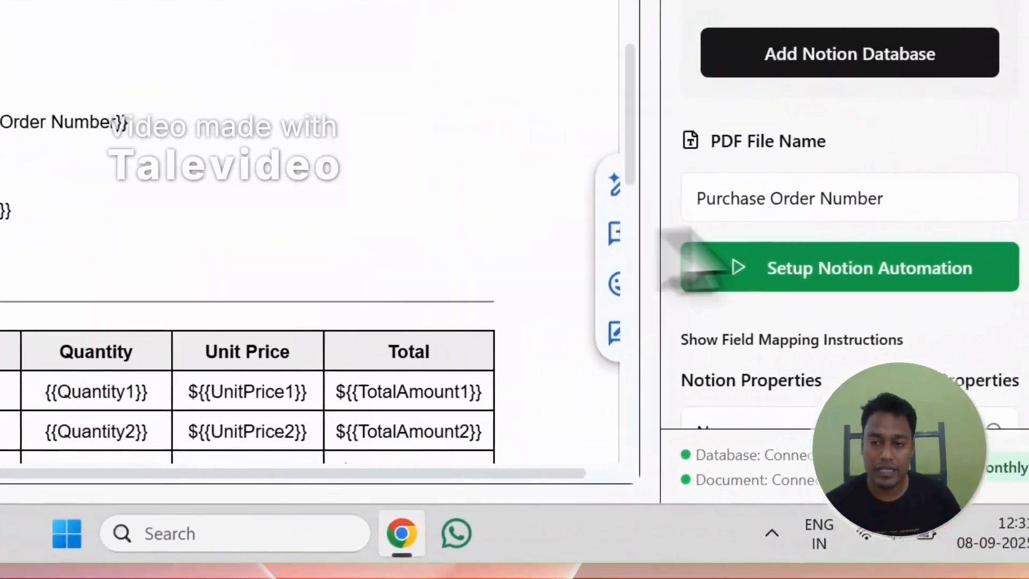
{"action": "scroll", "coordinate": [858, 223], "scroll_direction": "up", "scroll_amount": 5}
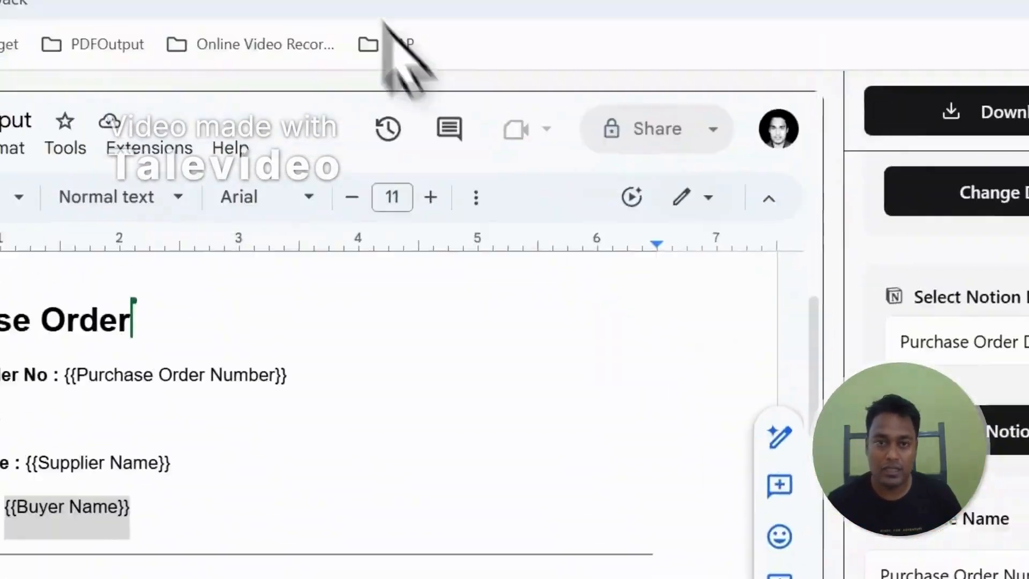
{"action": "left_click", "coordinate": [456, 79]}
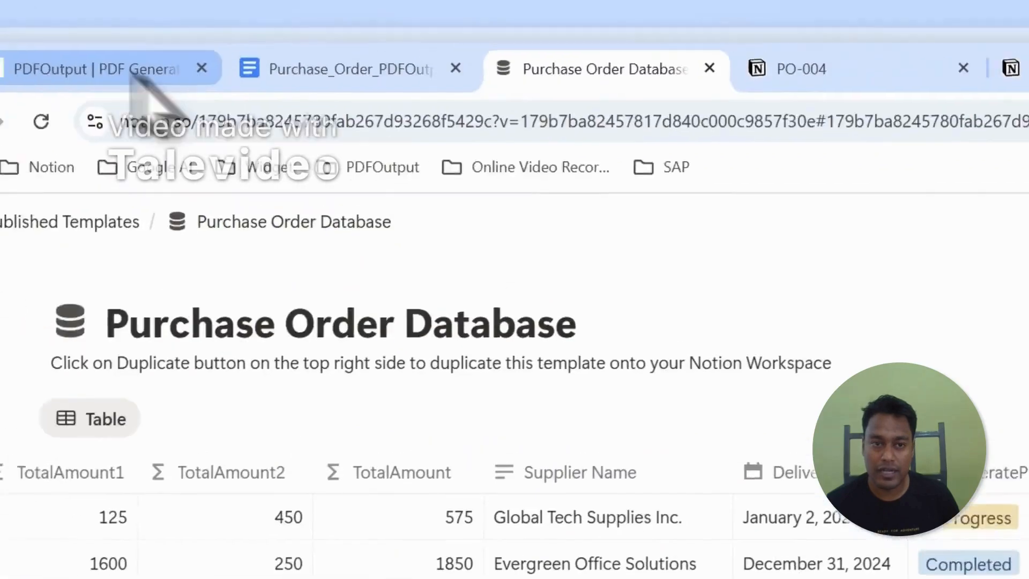
{"action": "left_click", "coordinate": [161, 69]}
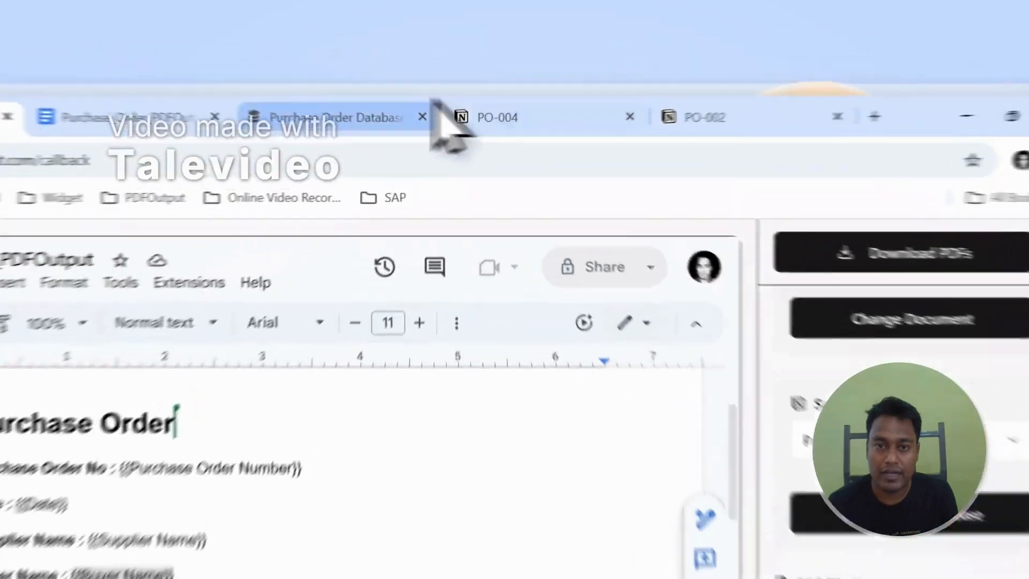
{"action": "left_click", "coordinate": [471, 78]}
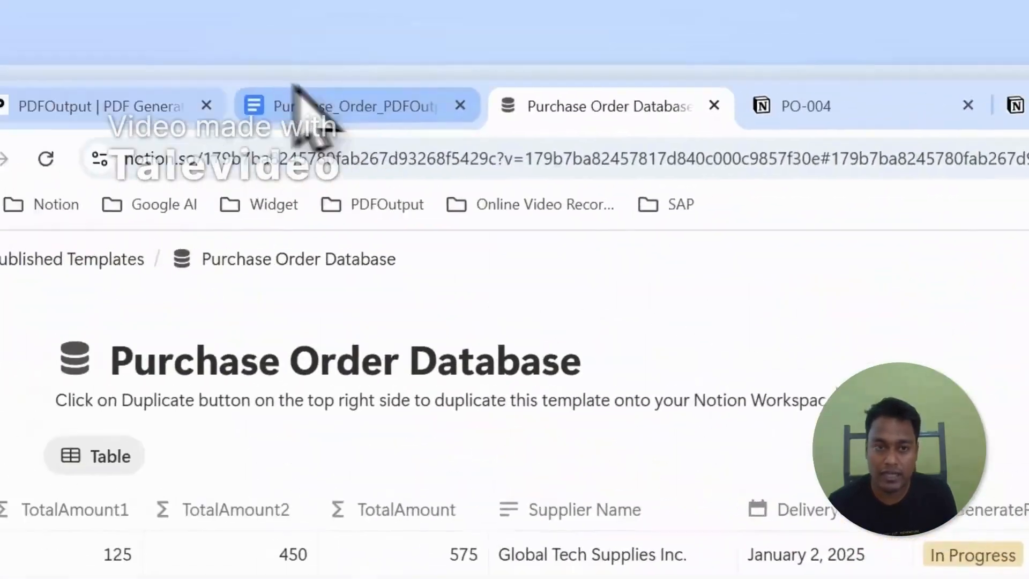
{"action": "left_click", "coordinate": [299, 96]}
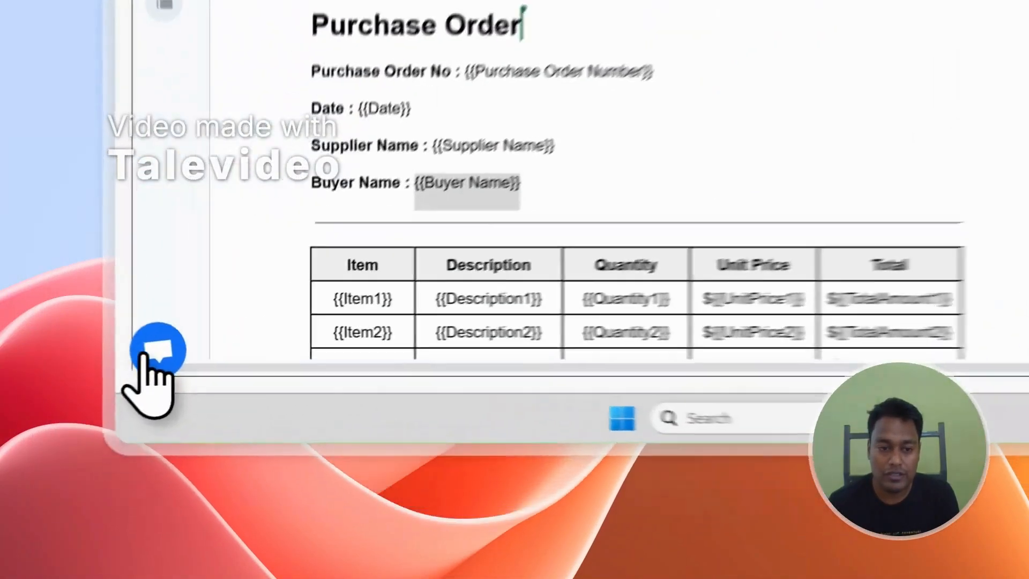
View the support chat from the template page and again through Contact on the PDFOutput home page, closing it each time.
{"action": "left_click", "coordinate": [141, 458]}
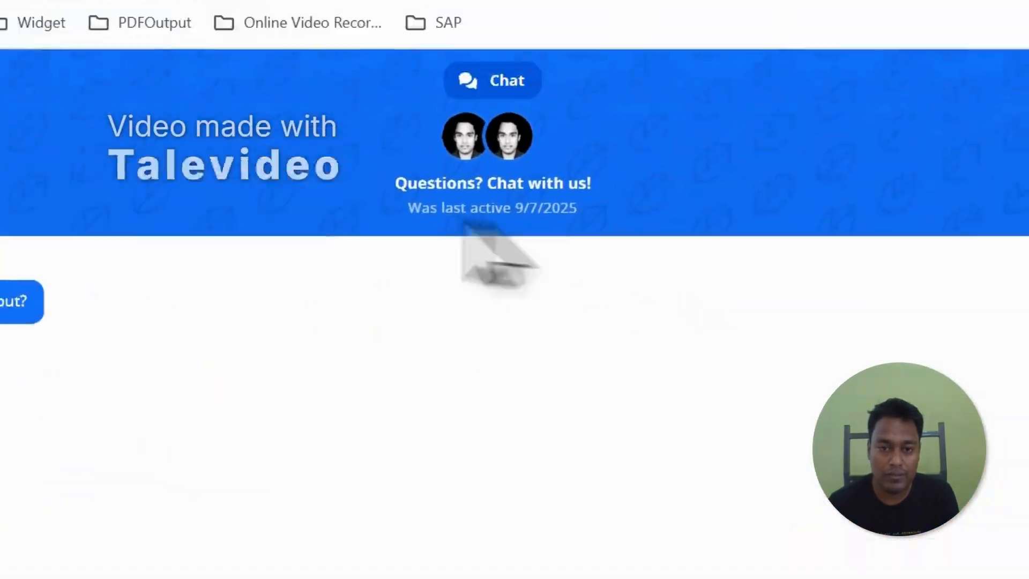
{"action": "left_click", "coordinate": [840, 105]}
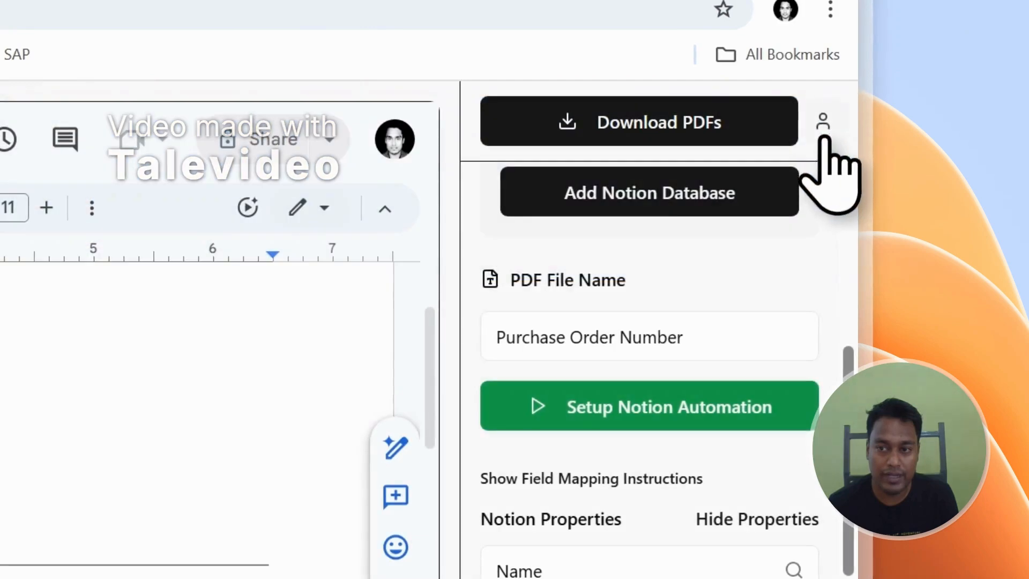
{"action": "left_click", "coordinate": [824, 131]}
{"action": "left_click", "coordinate": [674, 345]}
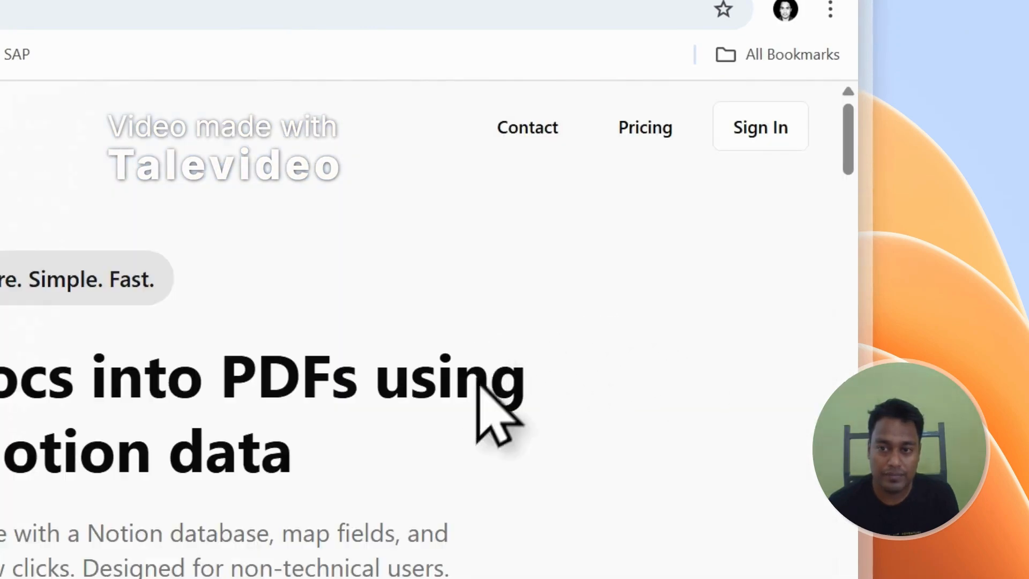
{"action": "left_click", "coordinate": [543, 132]}
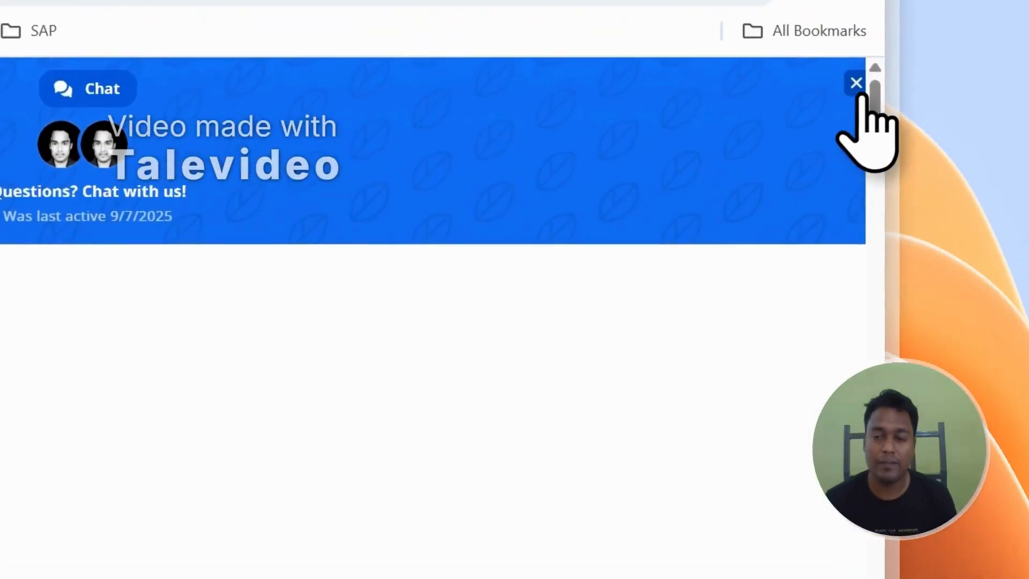
{"action": "left_click", "coordinate": [856, 83]}
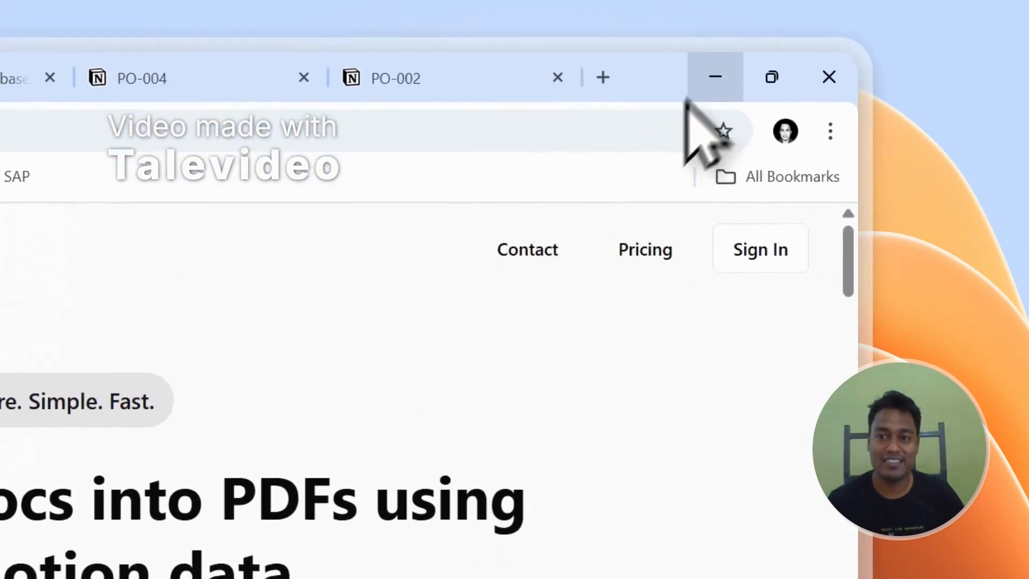
{"action": "left_click", "coordinate": [715, 65]}
{"action": "double_click", "coordinate": [786, 312]}
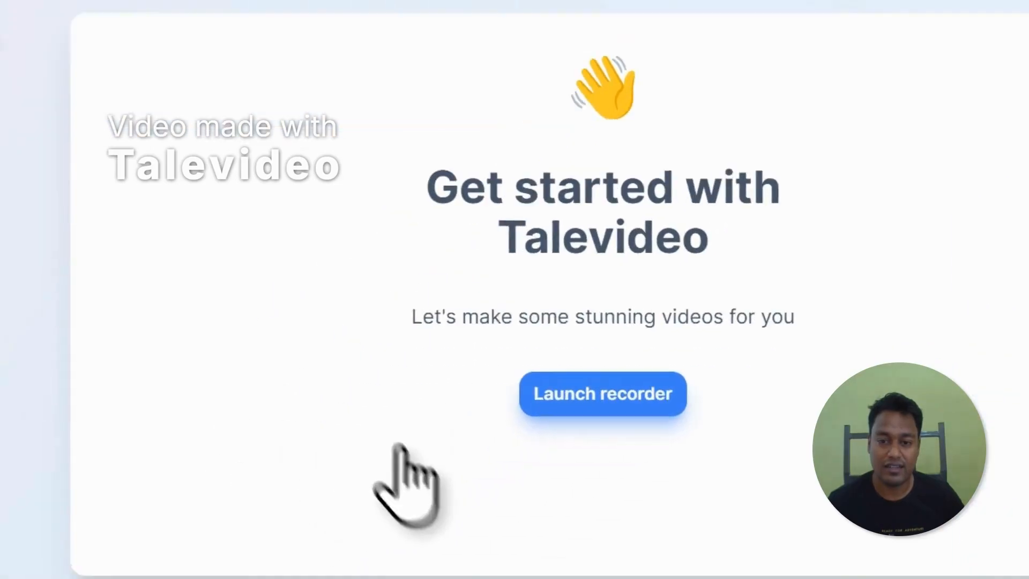